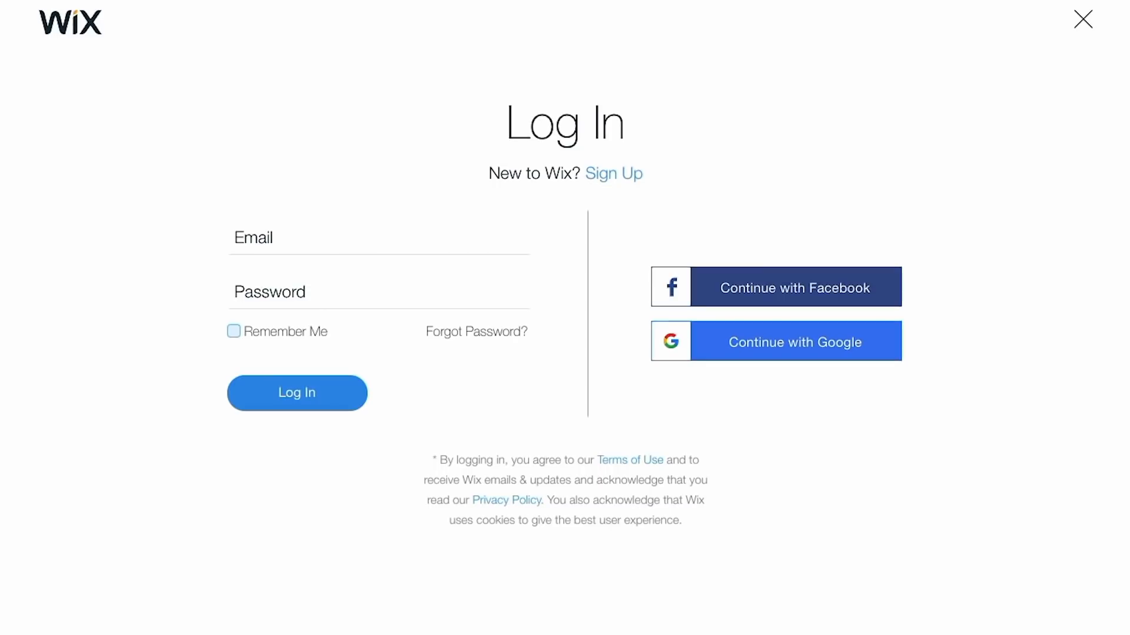
Step: Log in and create a new Portfolio & CV site, choosing to build it from a template with the Wix Editor
left_click(293, 393)
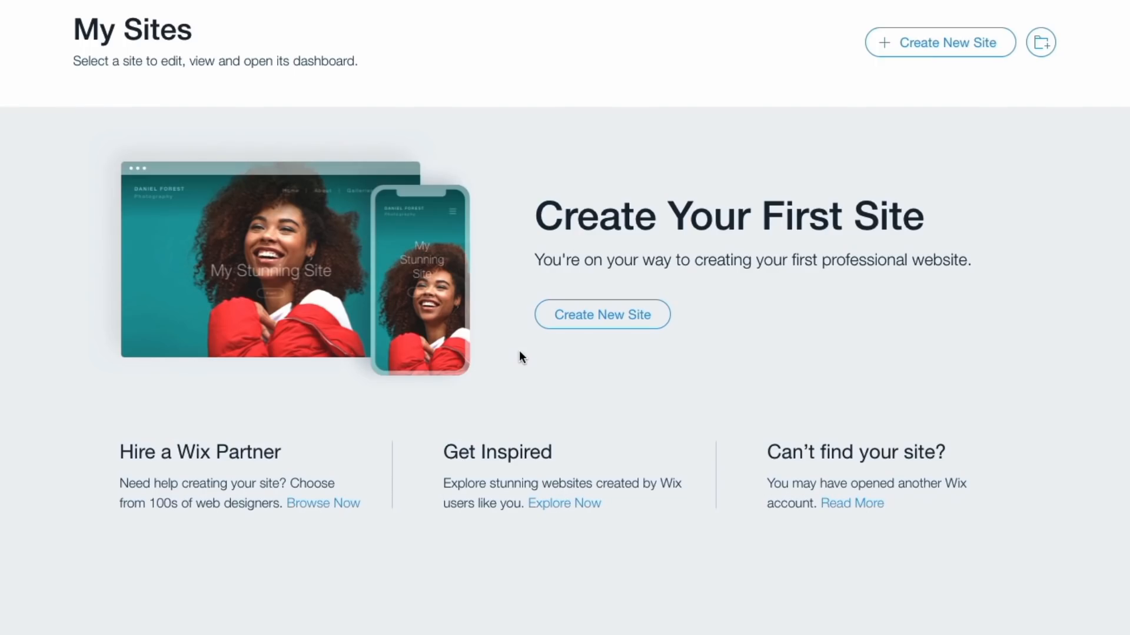
left_click(594, 318)
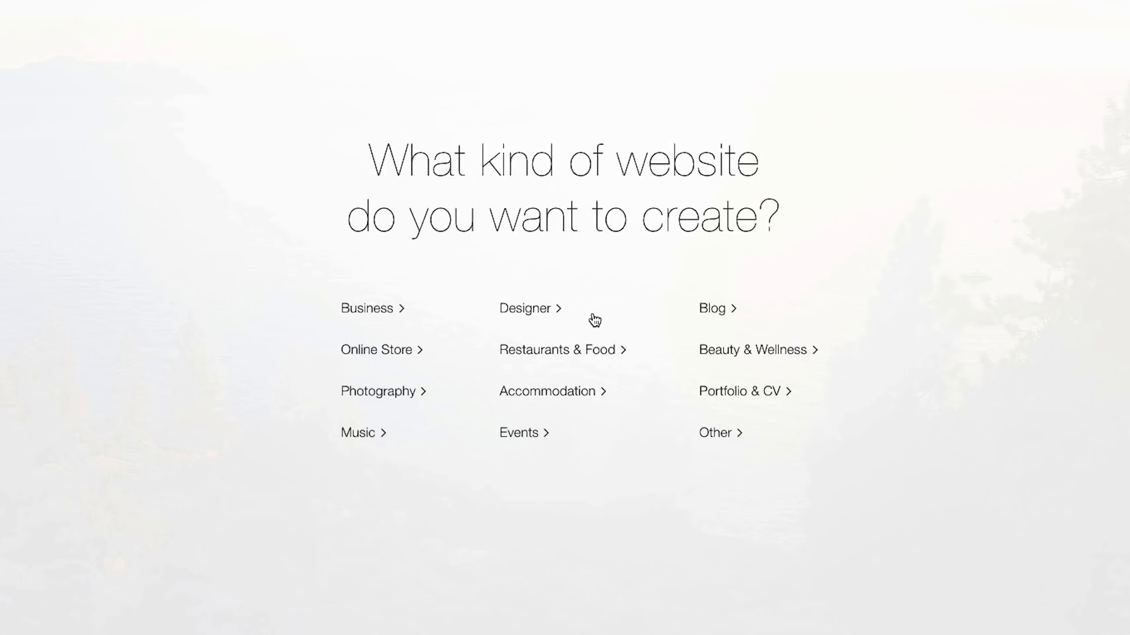
left_click(739, 399)
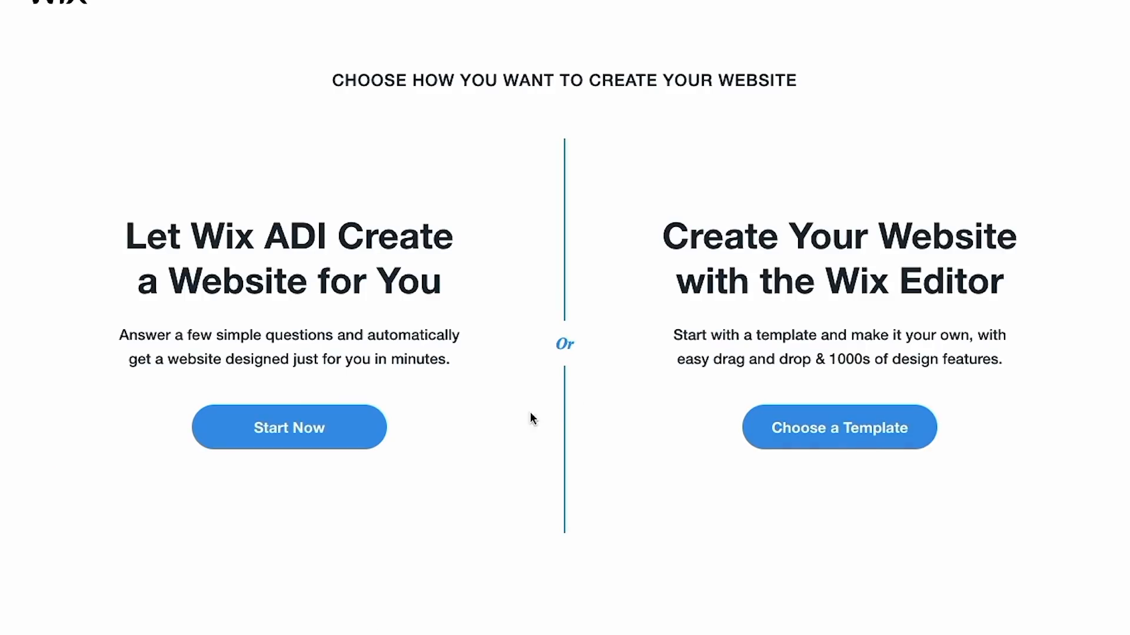
left_click(818, 437)
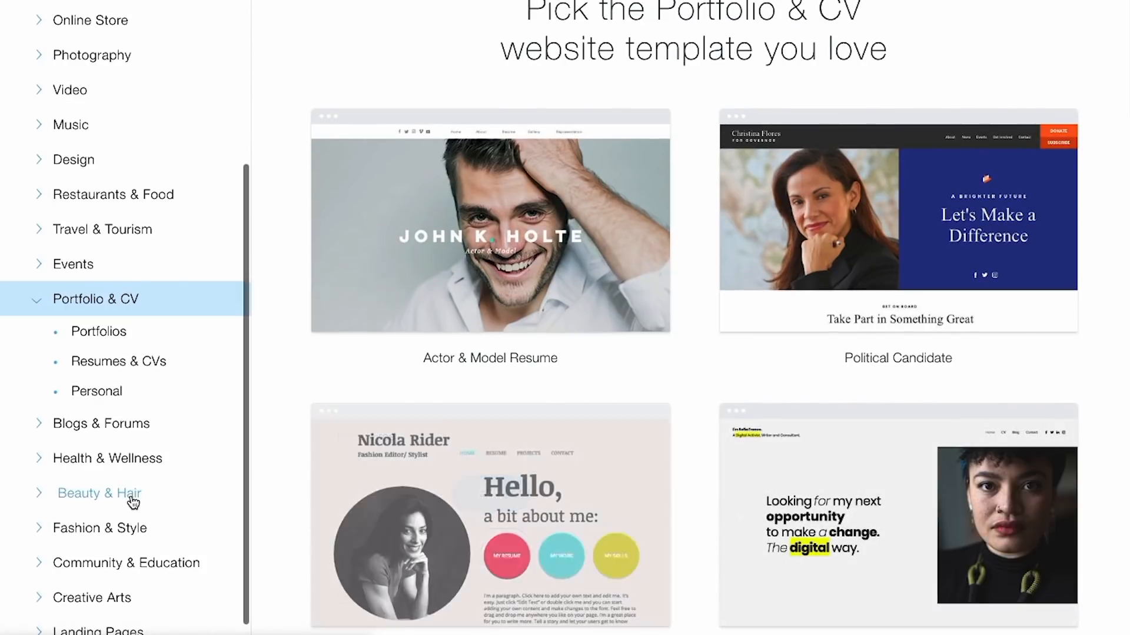
Step: Browse the Visual Arts templates under Creative Arts and open the Art School template for editing
scroll(132, 500, "down", 2)
left_click(105, 556)
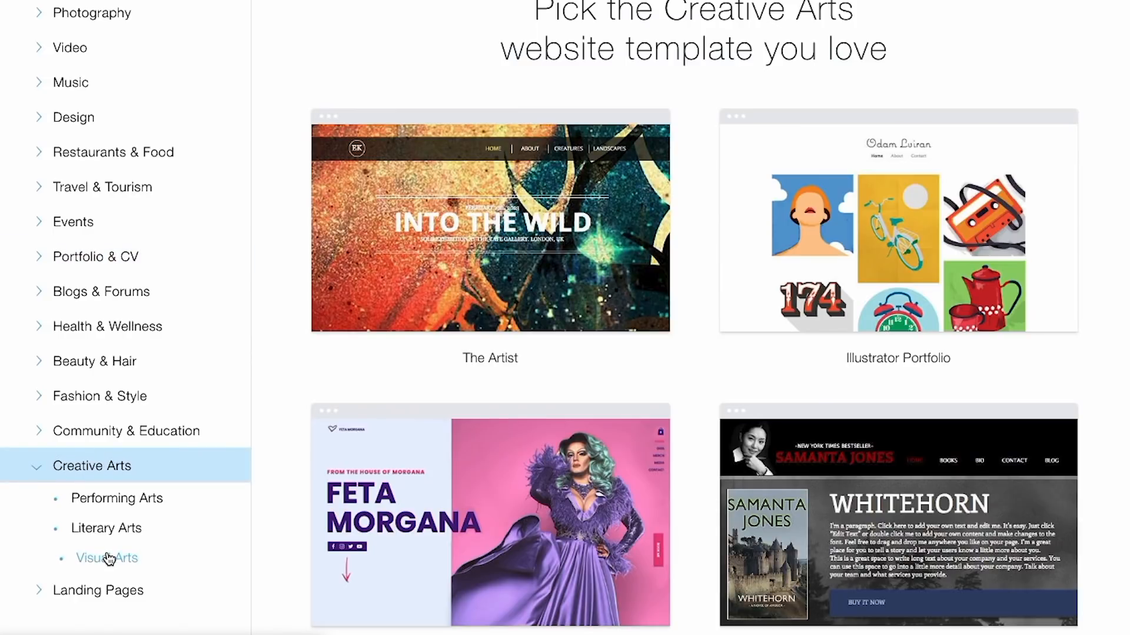
left_click(108, 559)
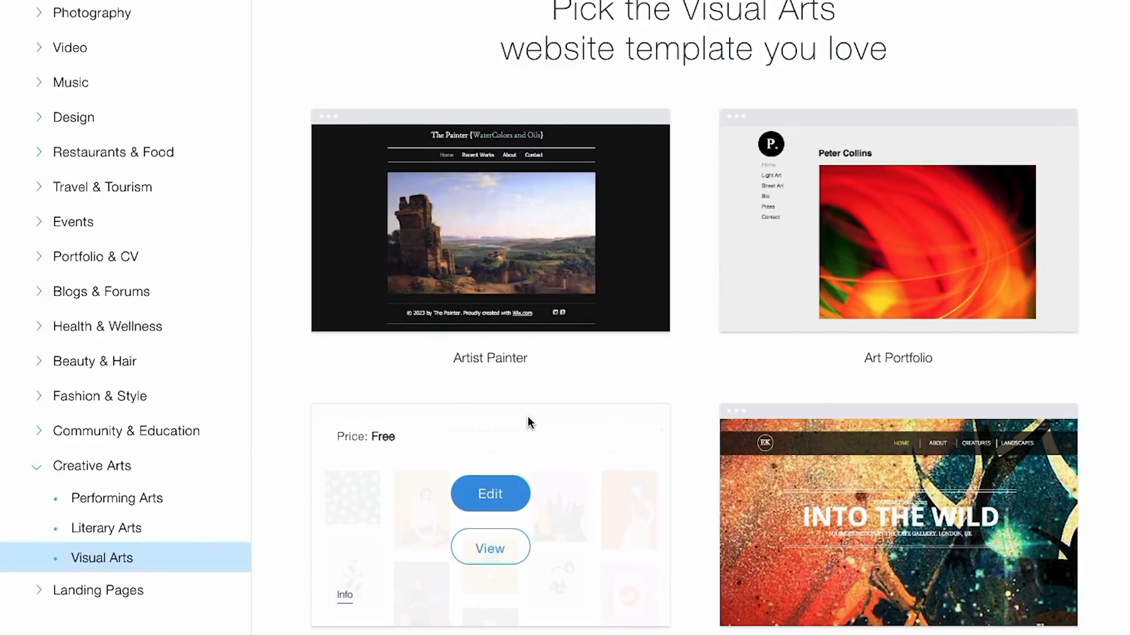
scroll(527, 418, "down", 7)
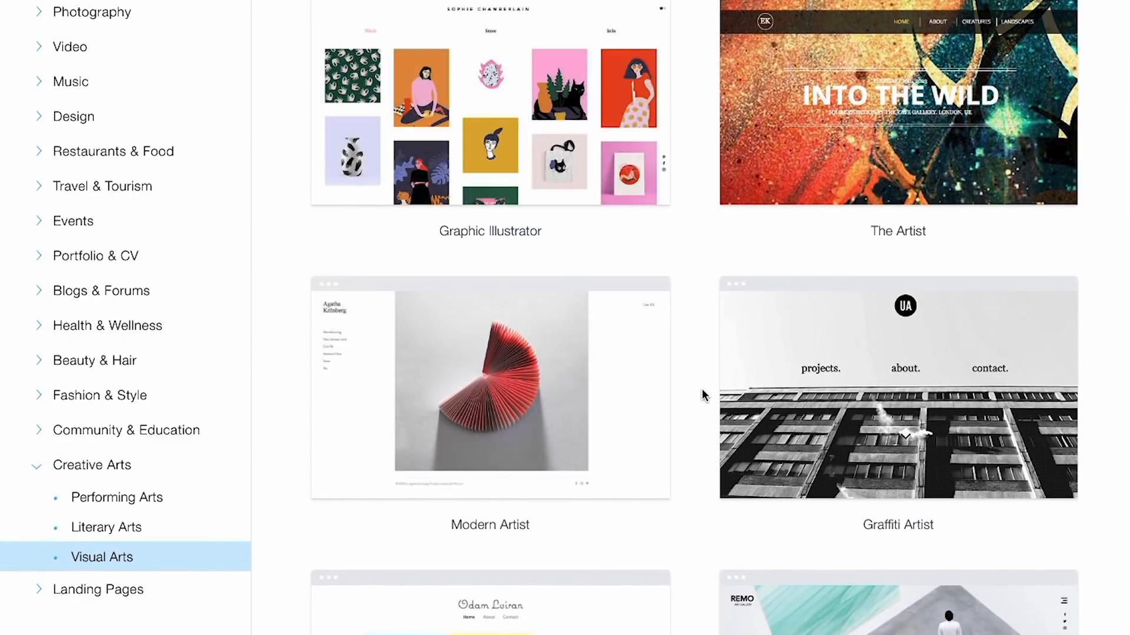
scroll(702, 391, "down", 11)
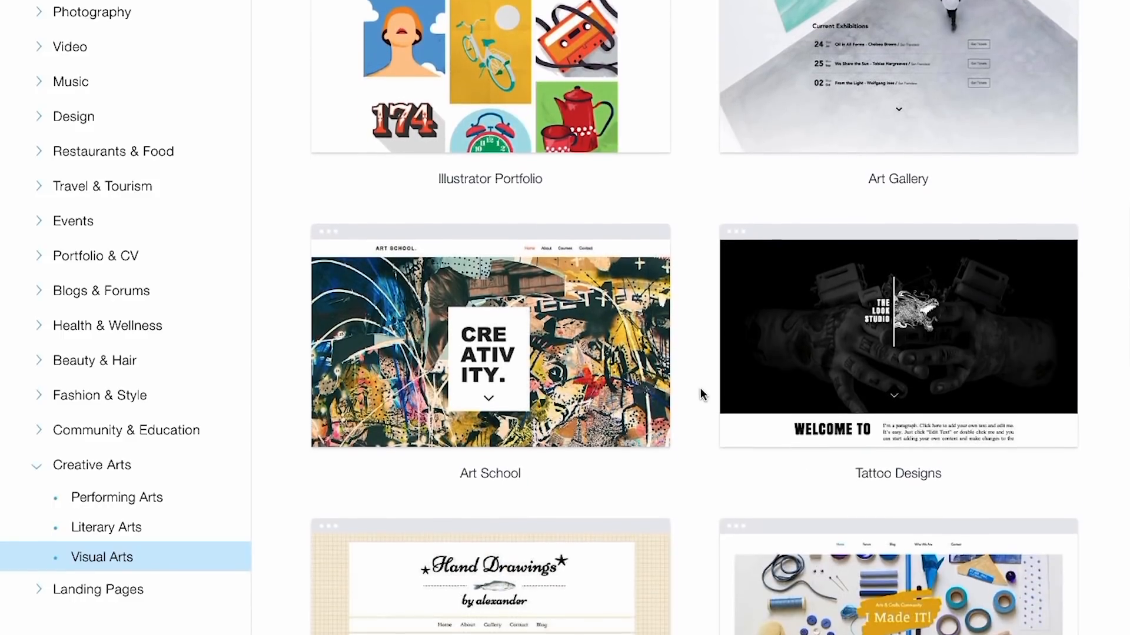
mouse_move(488, 368)
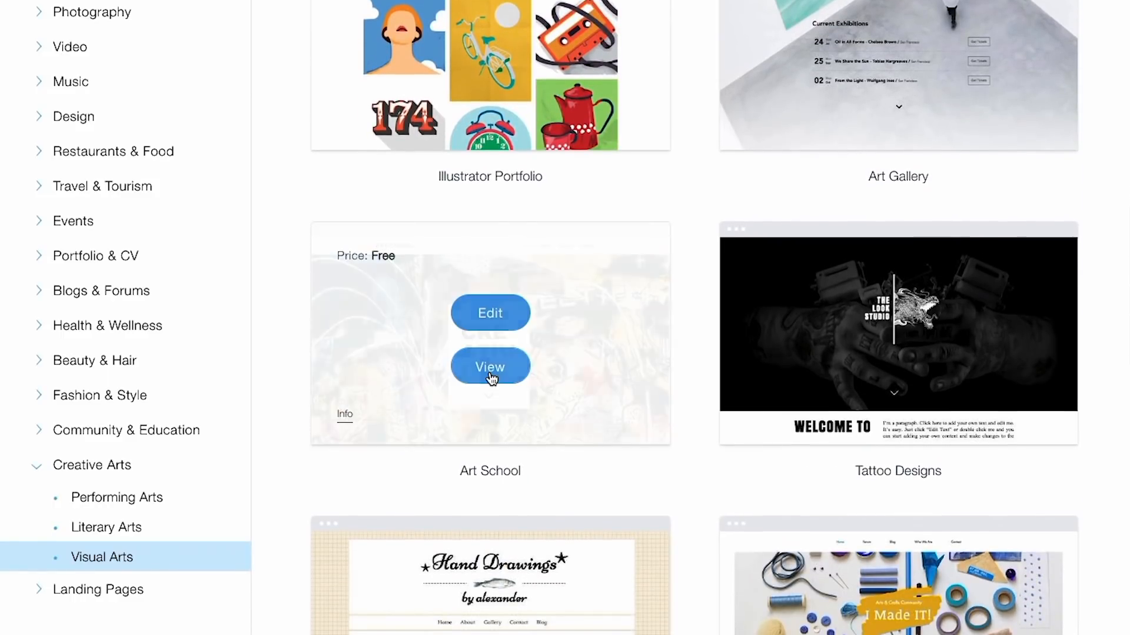
left_click(478, 322)
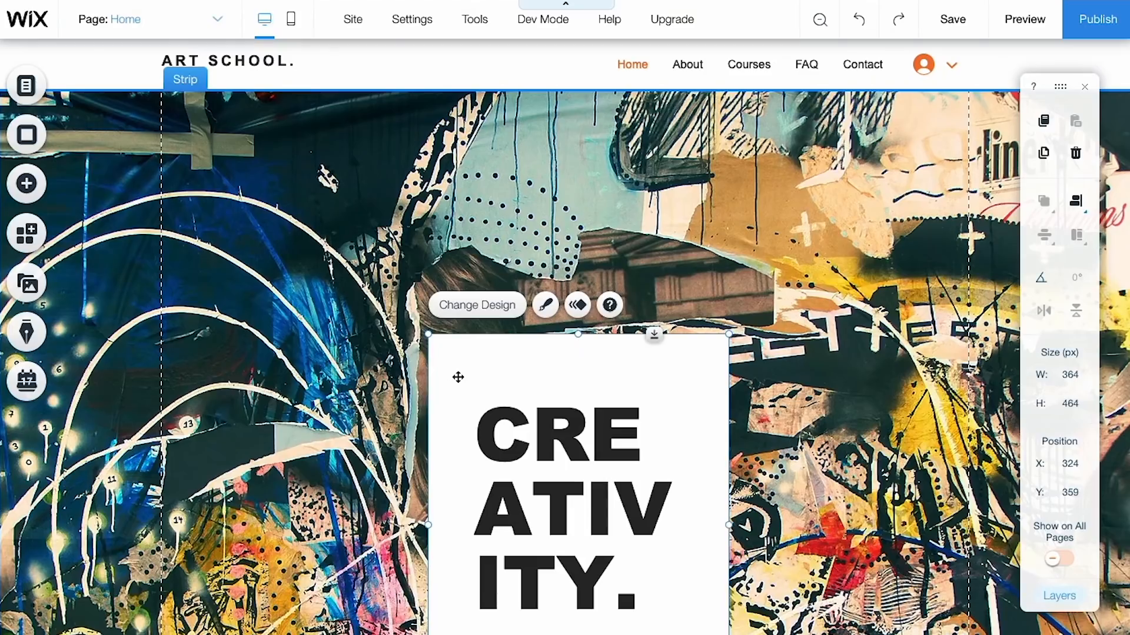
Step: Move the white container box up, widen it to about 754 px, and reposition the CREATIVITY text inside it
left_click_drag(458, 377, 480, 263)
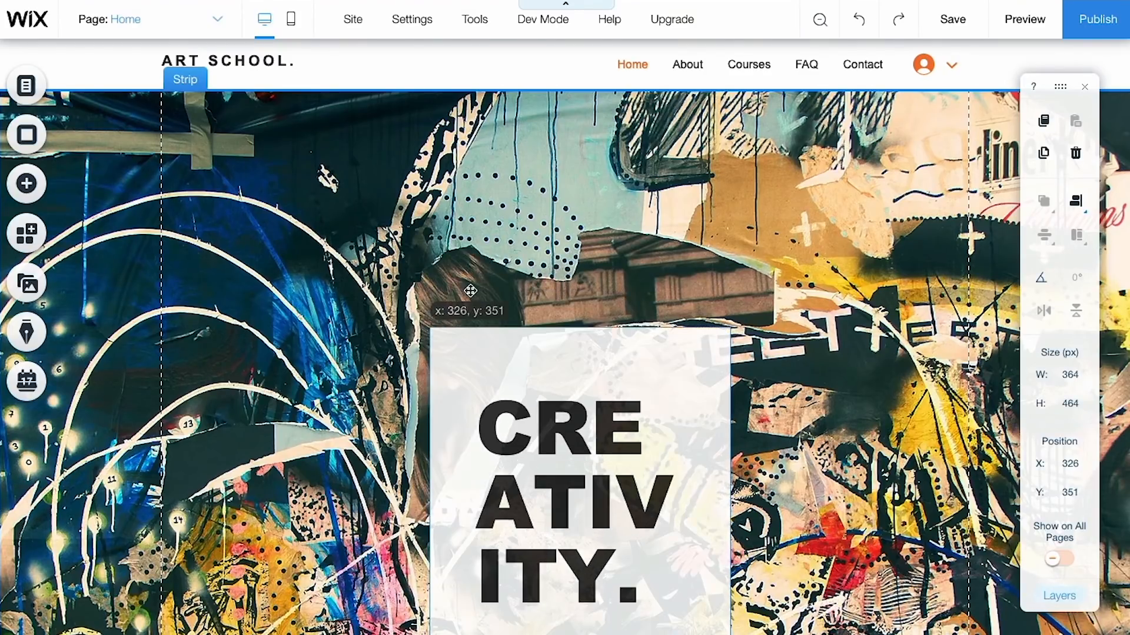
left_click_drag(451, 411, 241, 411)
left_click_drag(749, 414, 862, 412)
left_click_drag(734, 384, 782, 382)
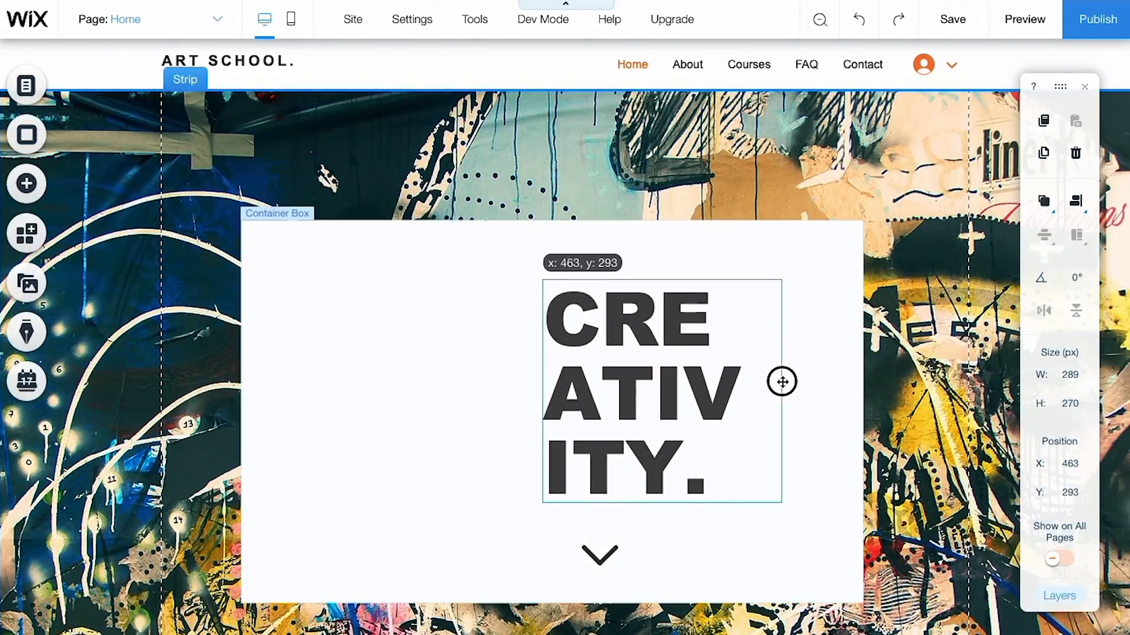
left_click_drag(630, 384, 559, 379)
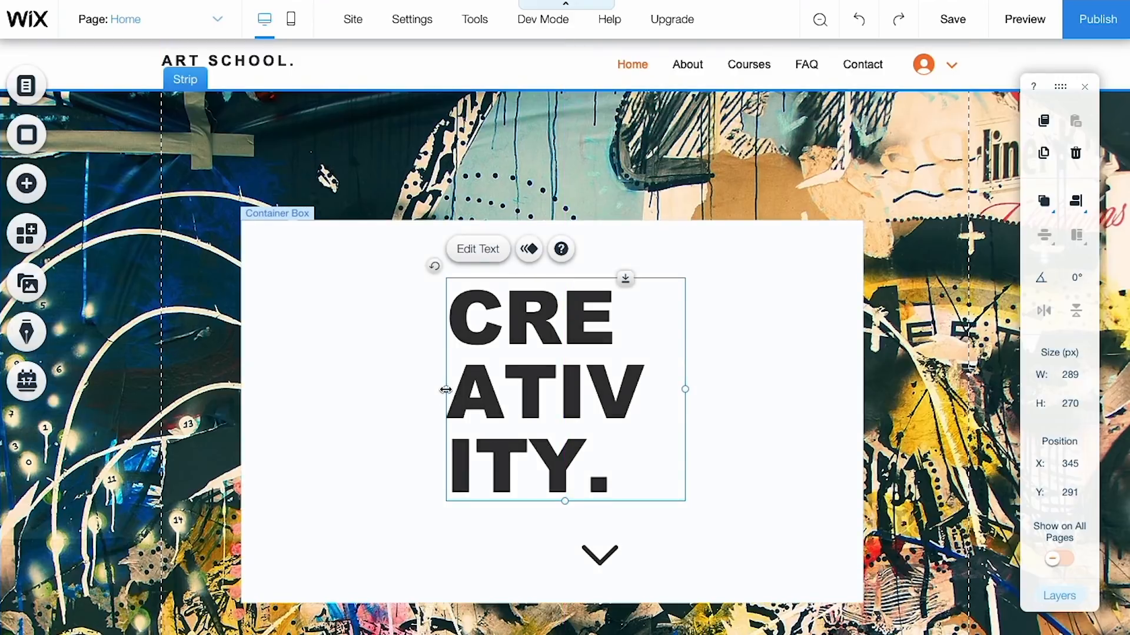
left_click_drag(447, 390, 318, 389)
left_click_drag(559, 386, 608, 386)
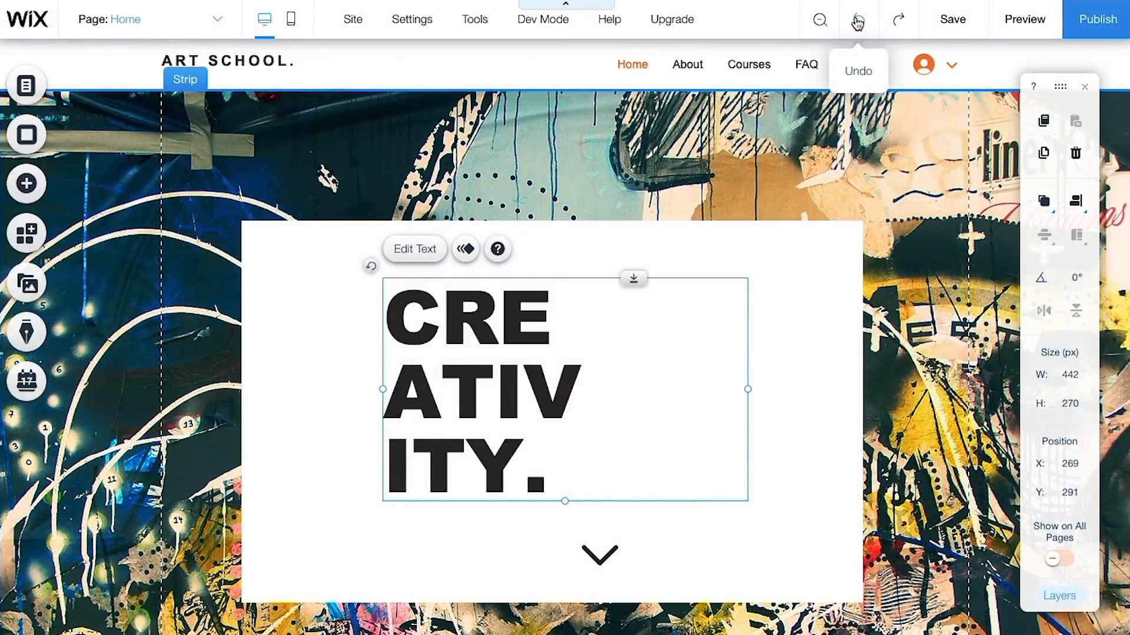
left_click(858, 20)
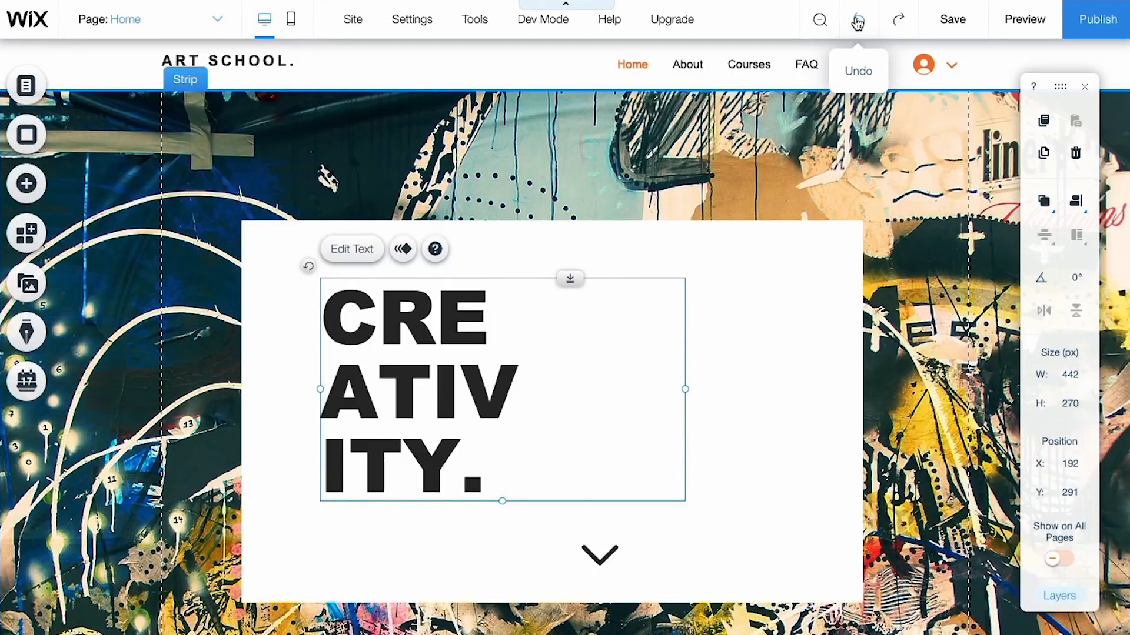
left_click(858, 20)
Step: Widen the CREATIVITY text box to about 552 px and place it at about X 214, Y 292
left_click_drag(363, 389, 327, 390)
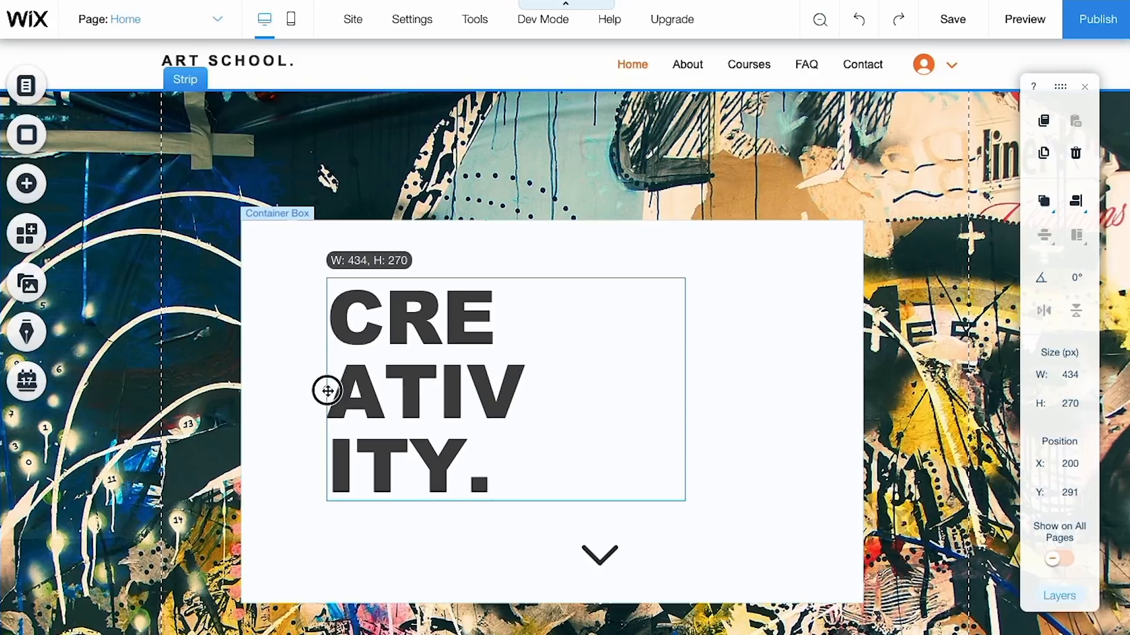
left_click_drag(684, 390, 782, 386)
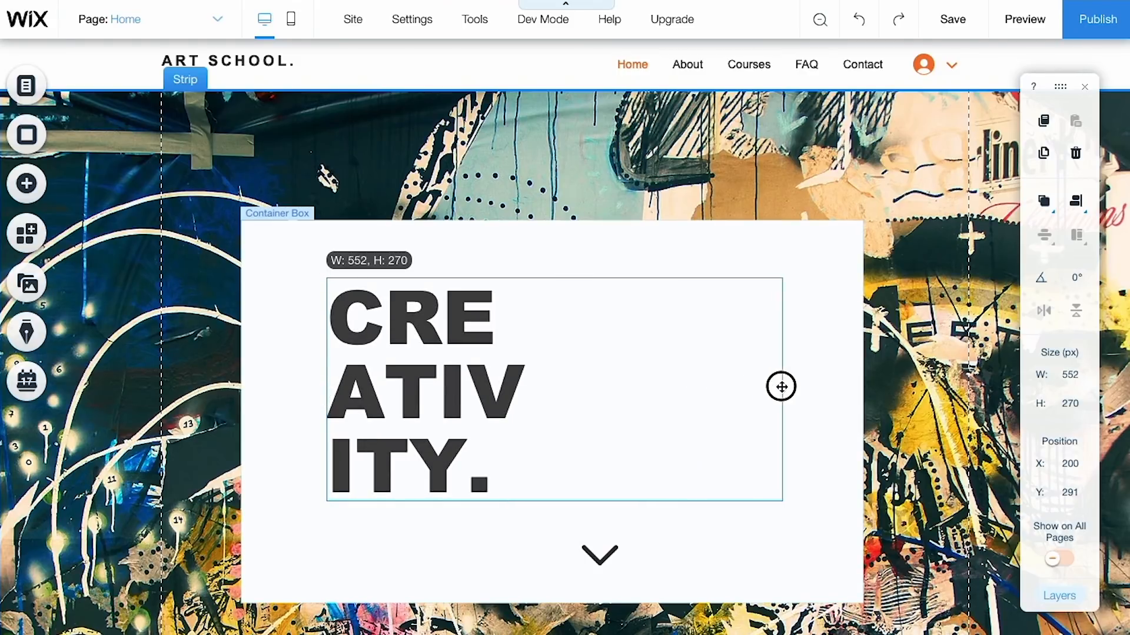
left_click_drag(593, 376, 615, 378)
double_click(411, 360)
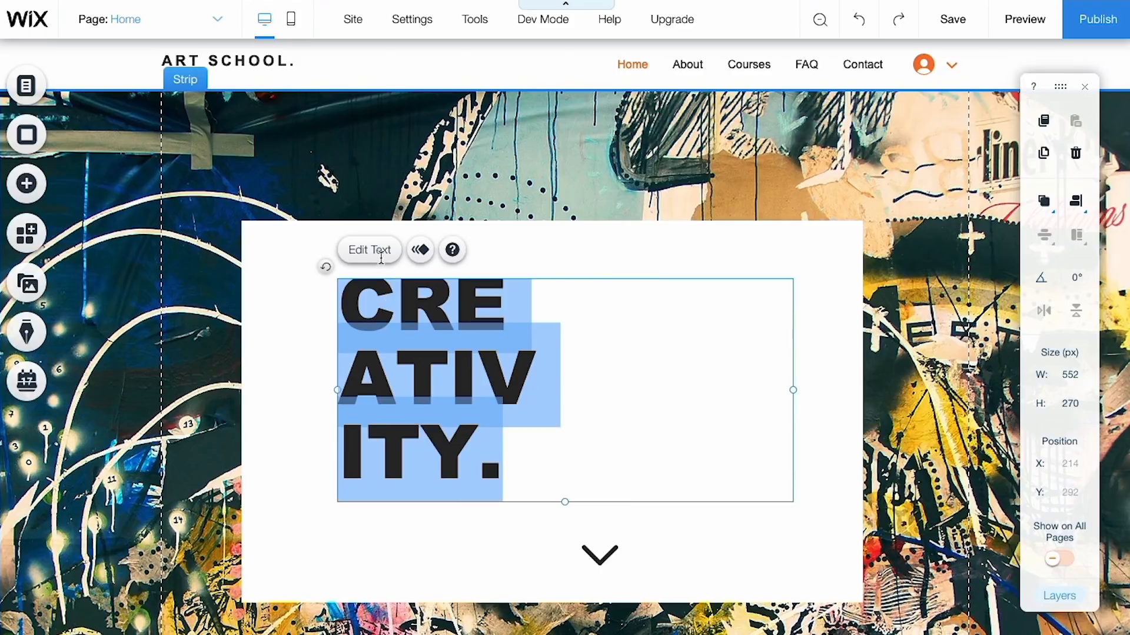
left_click(466, 372)
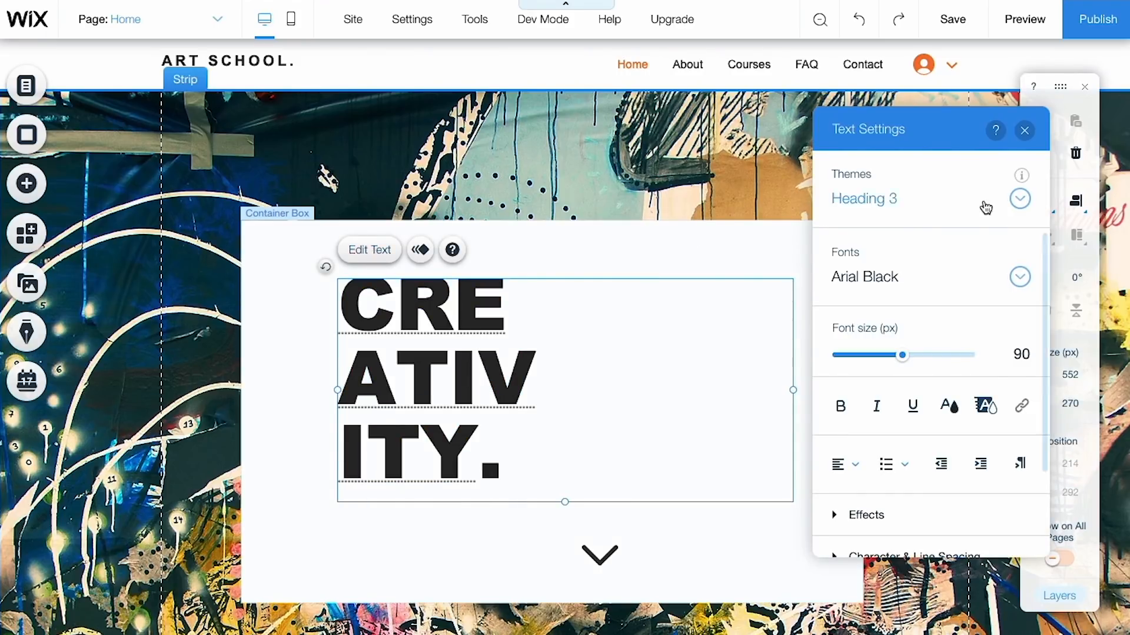
left_click(1024, 130)
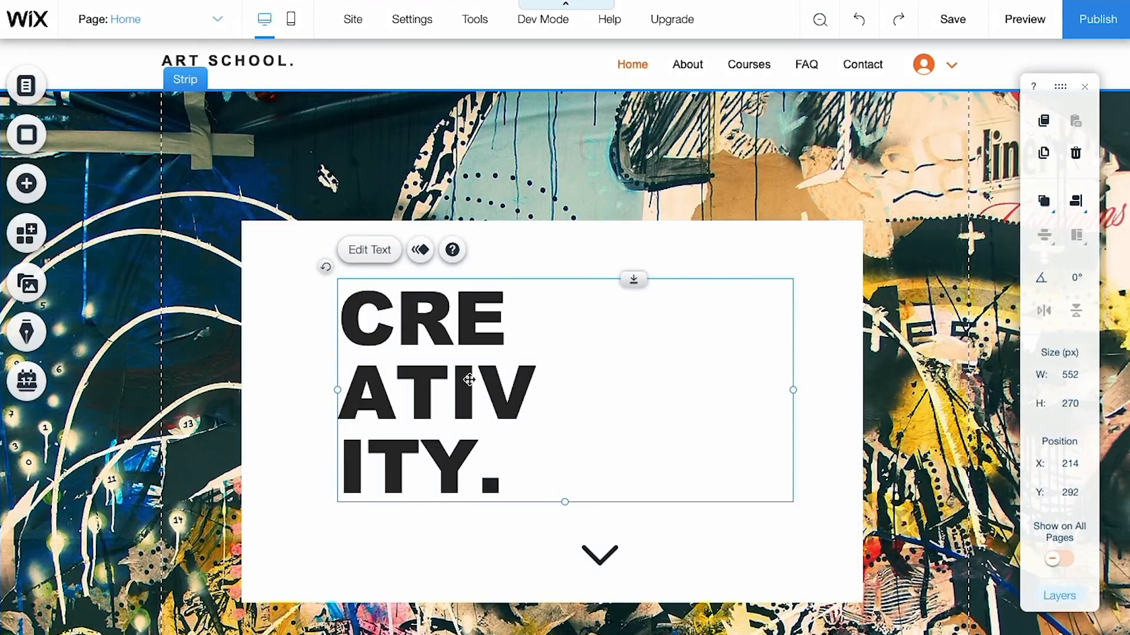
Step: Replace the CREATIVITY heading text with "Circle Line Art School"
left_click(371, 250)
left_click(380, 306)
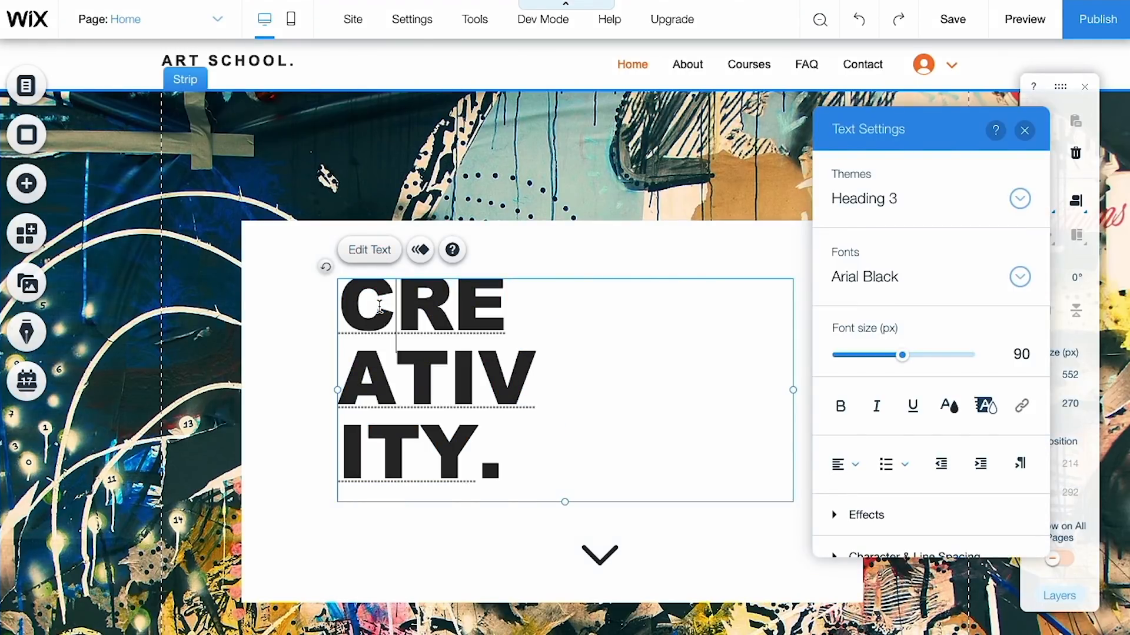
left_click_drag(343, 300, 507, 439)
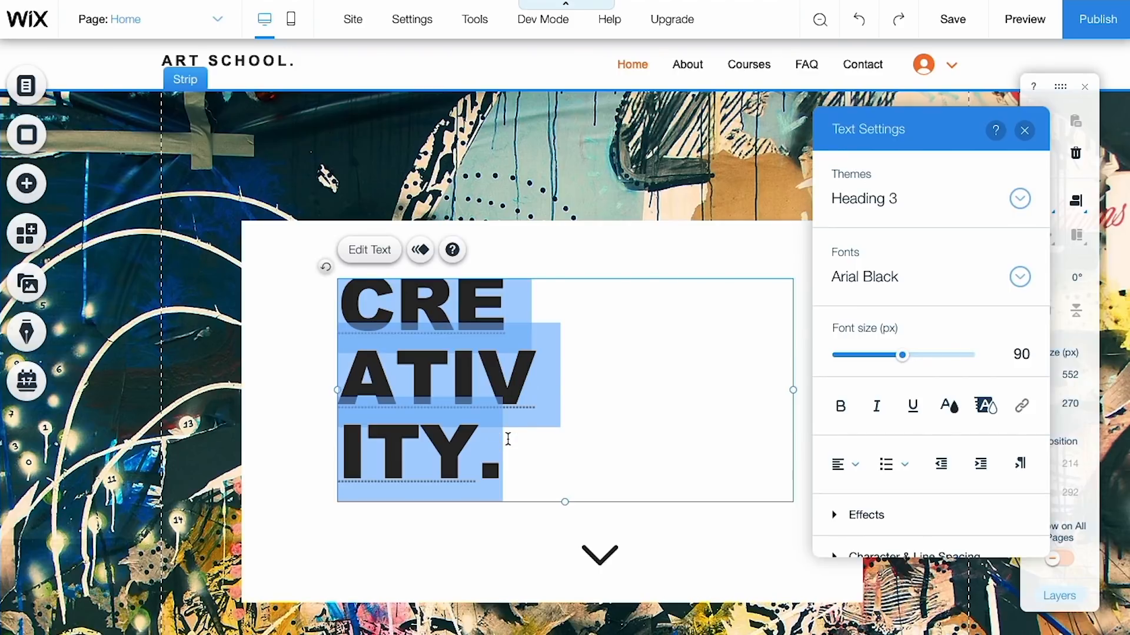
type("Circle")
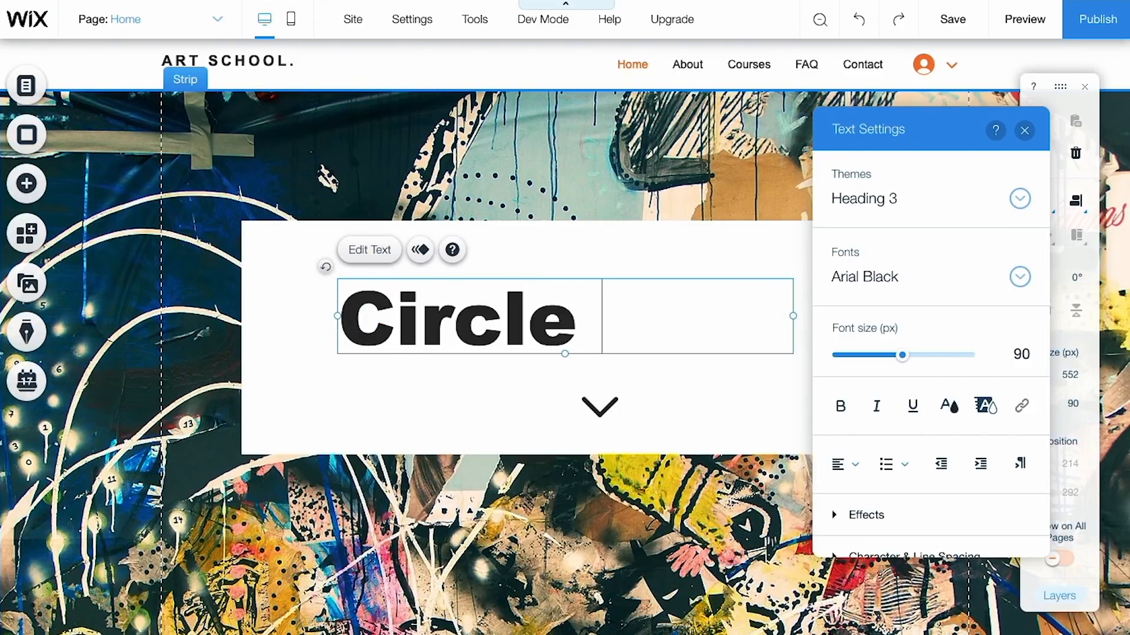
type(" Line ")
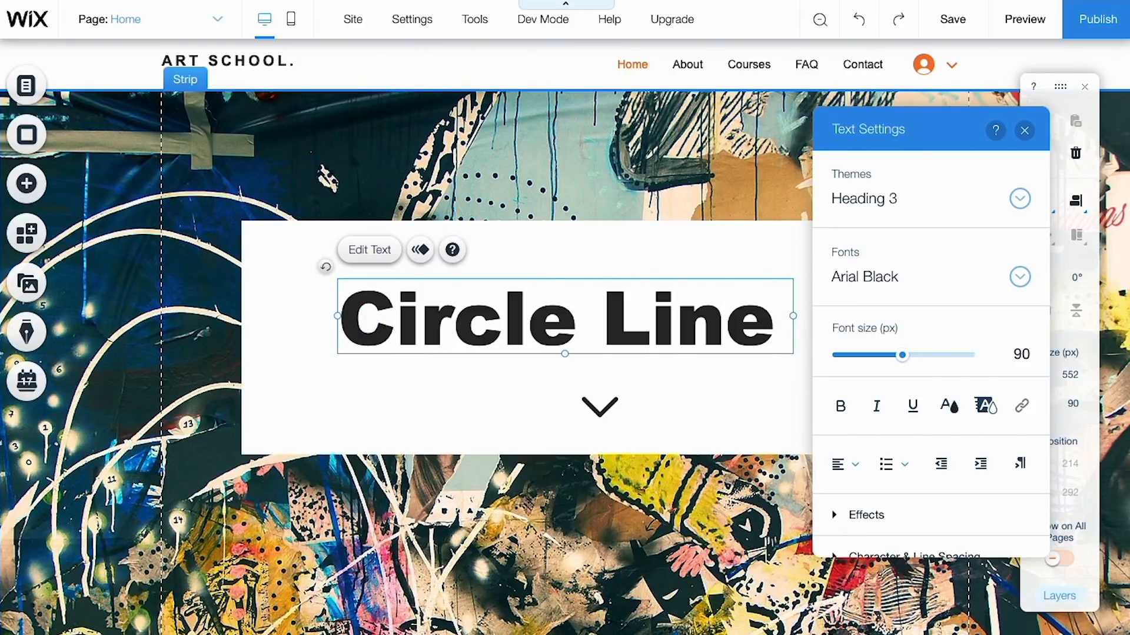
type("Art")
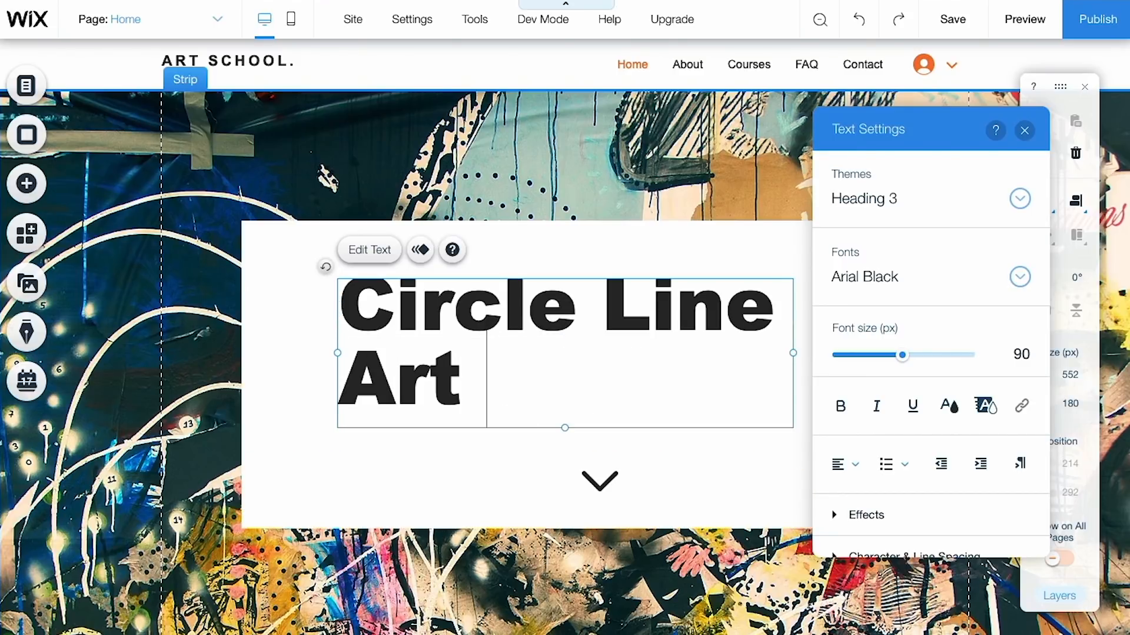
type(" School")
Step: Center-align the whole Circle Line Art School heading and close its text settings
left_click_drag(762, 382, 342, 294)
left_click(847, 464)
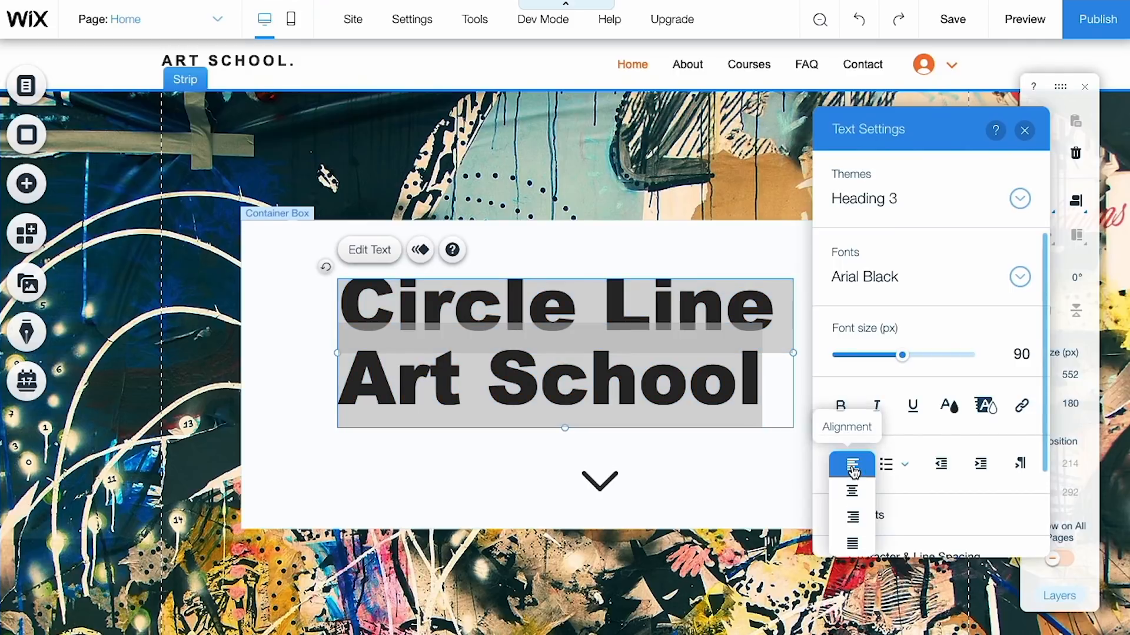
left_click(852, 497)
left_click(631, 400)
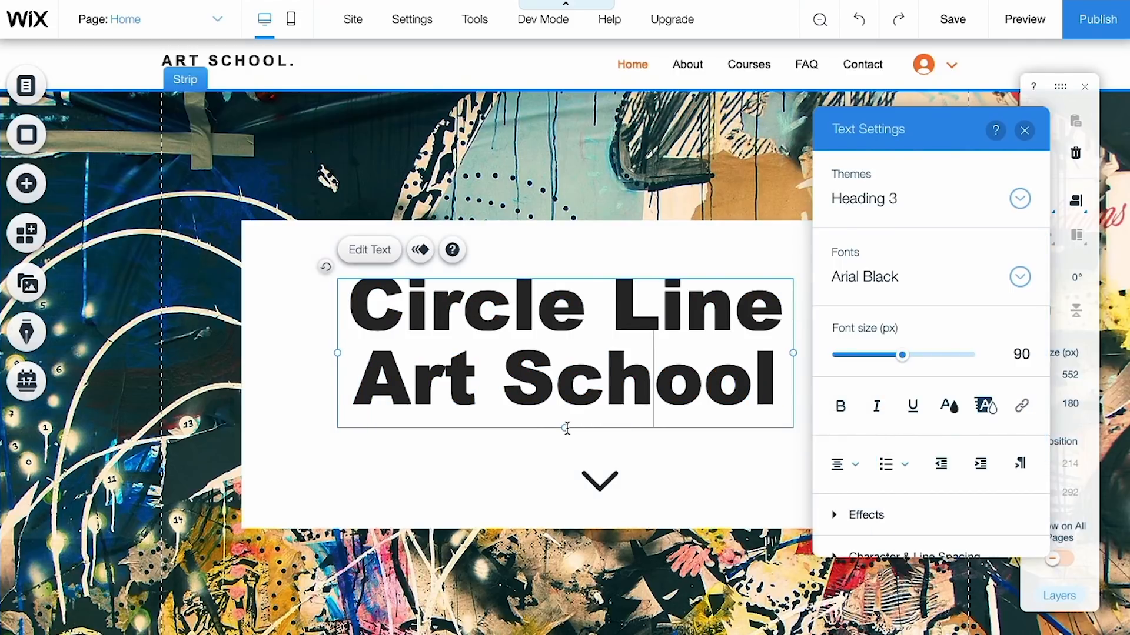
left_click(1024, 130)
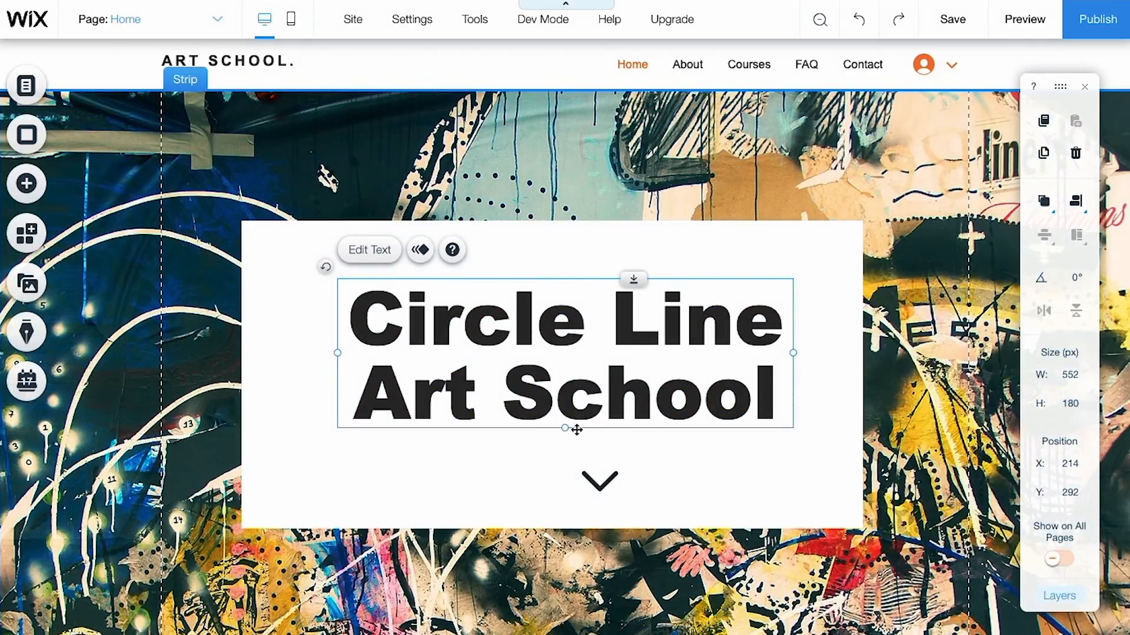
Step: Delete the down-arrow shape from the white box and move the heading down to about Y 365
left_click(466, 481)
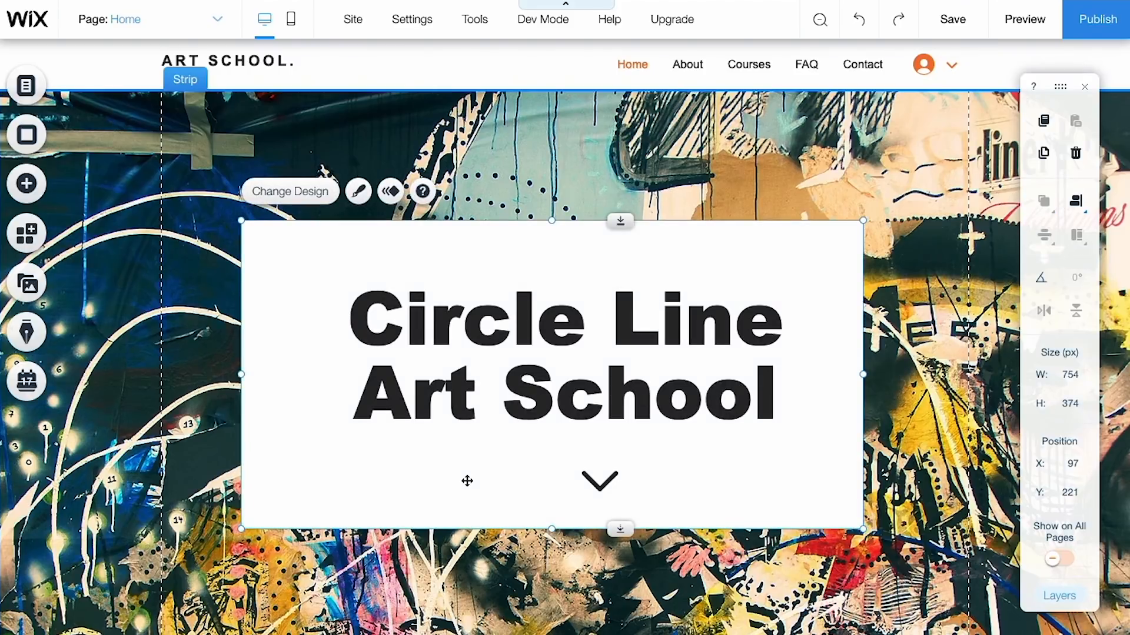
left_click(590, 482)
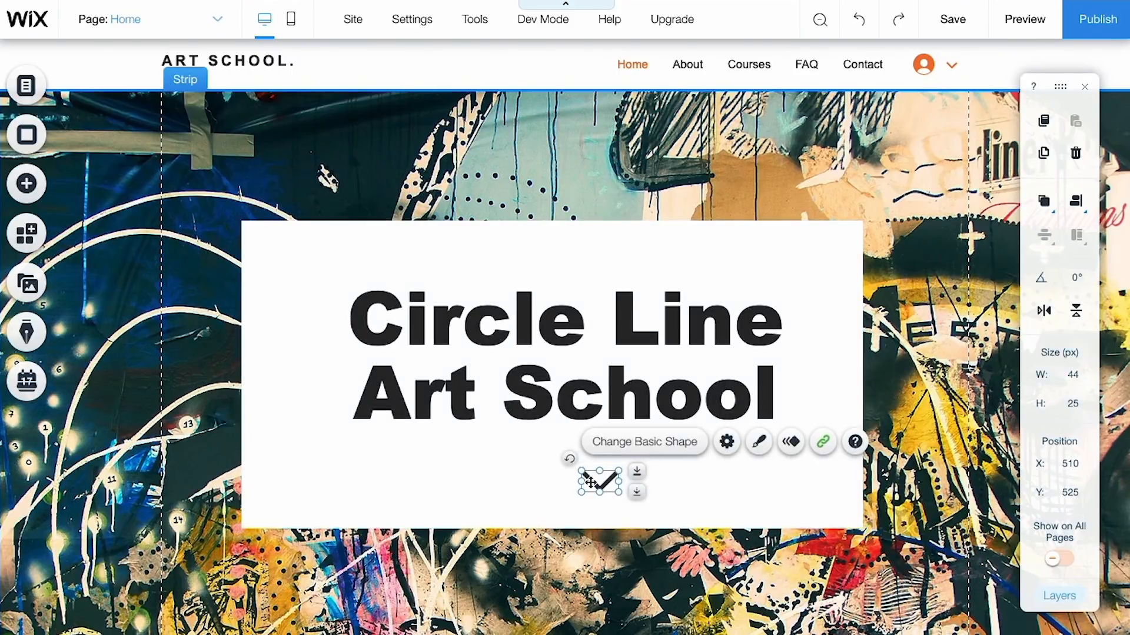
key("Delete")
left_click(545, 375)
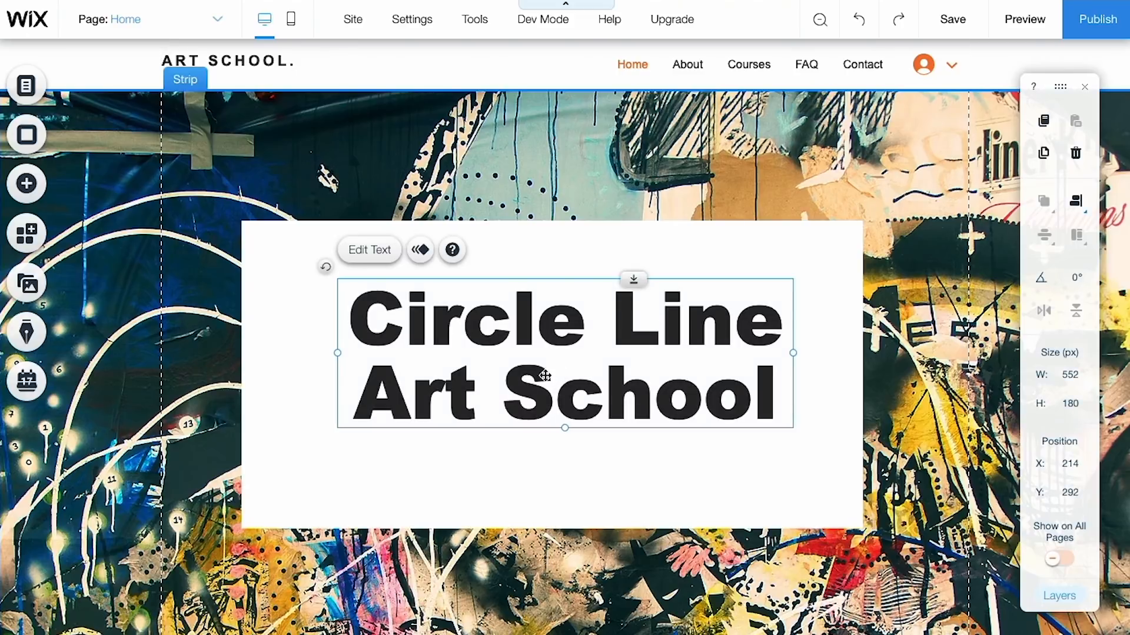
left_click_drag(537, 383, 535, 434)
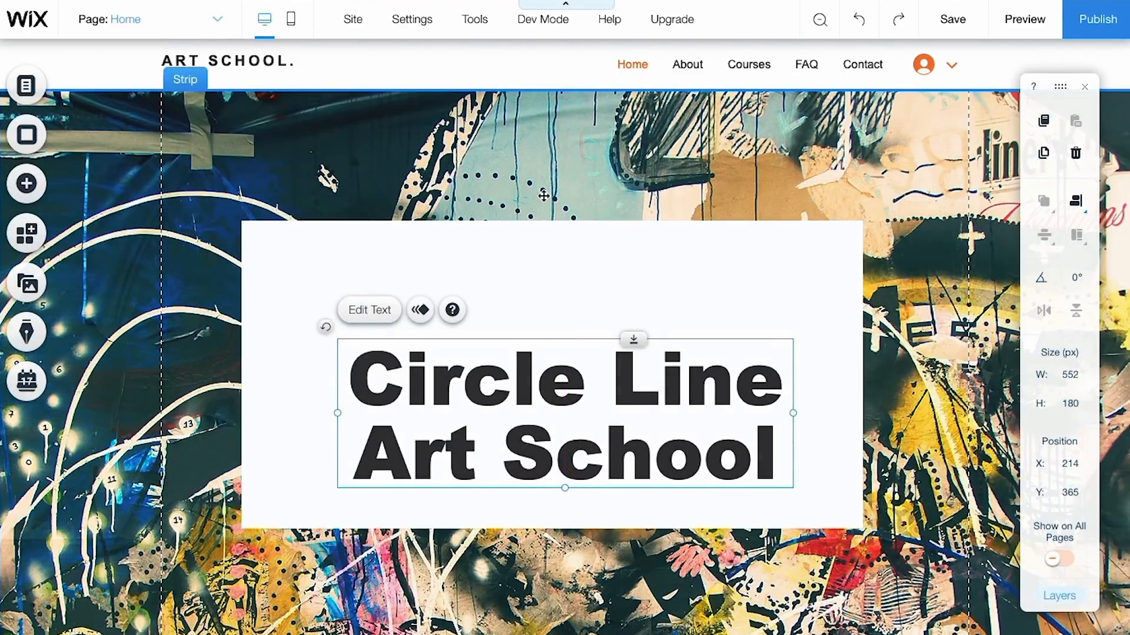
Step: Upload the images 11212.jpg through 11220.jpg and Circle.png from the computer to the site files
left_click(549, 273)
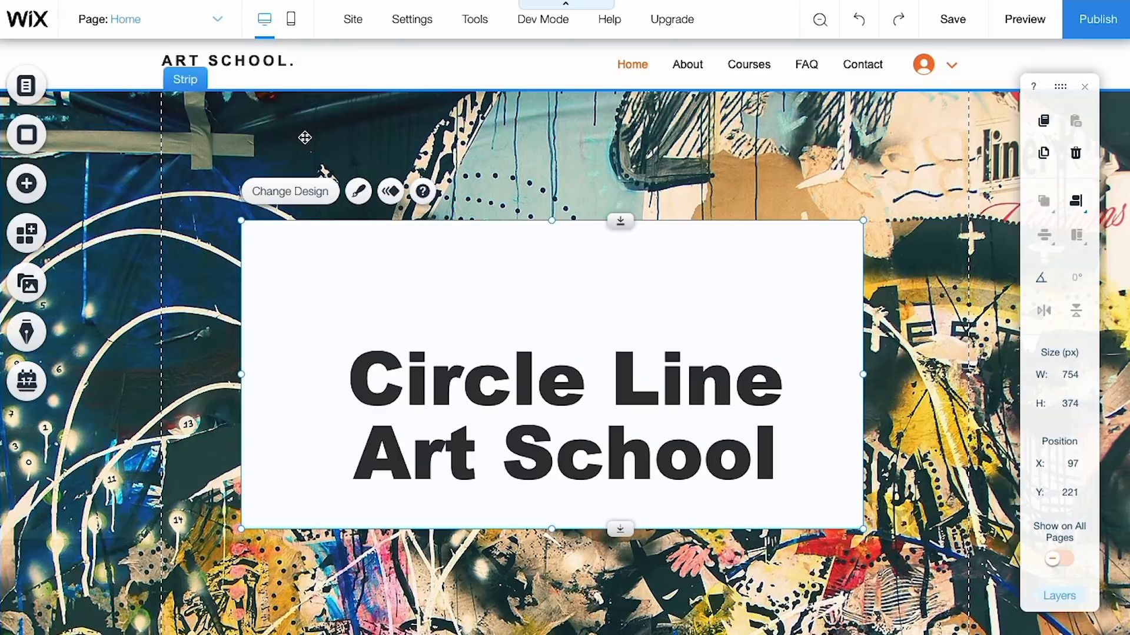
left_click(27, 184)
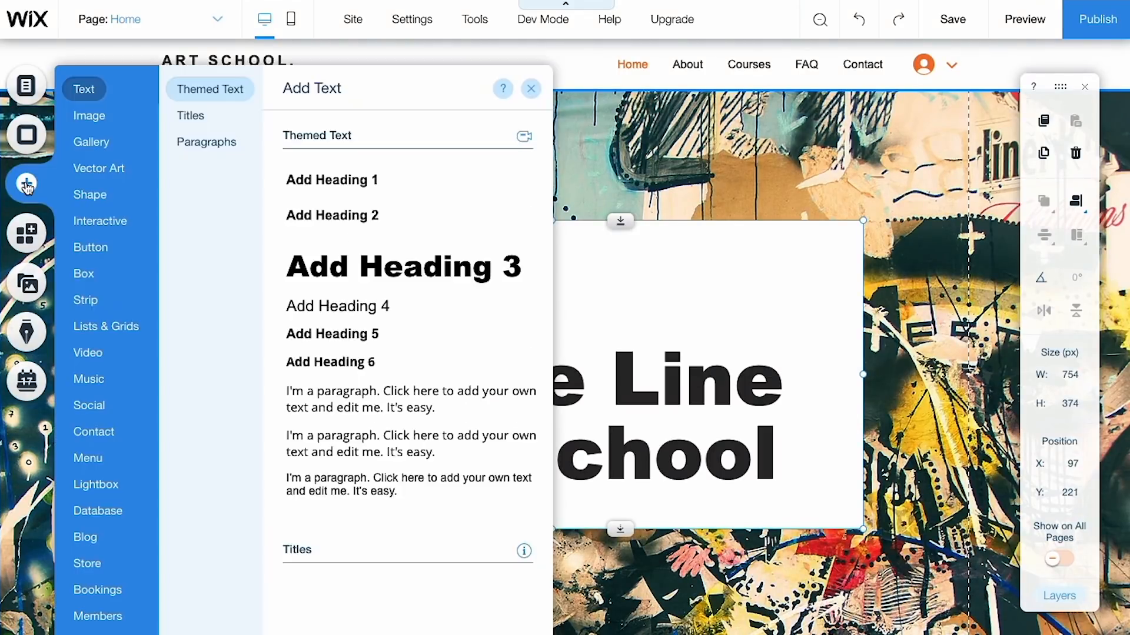
left_click(89, 116)
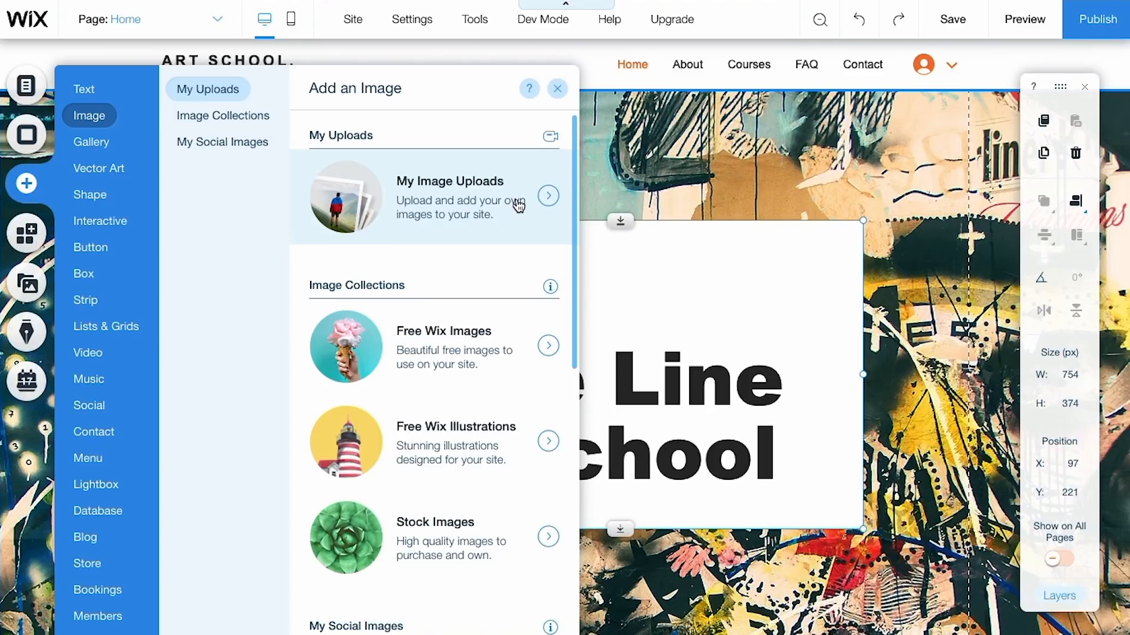
left_click(518, 204)
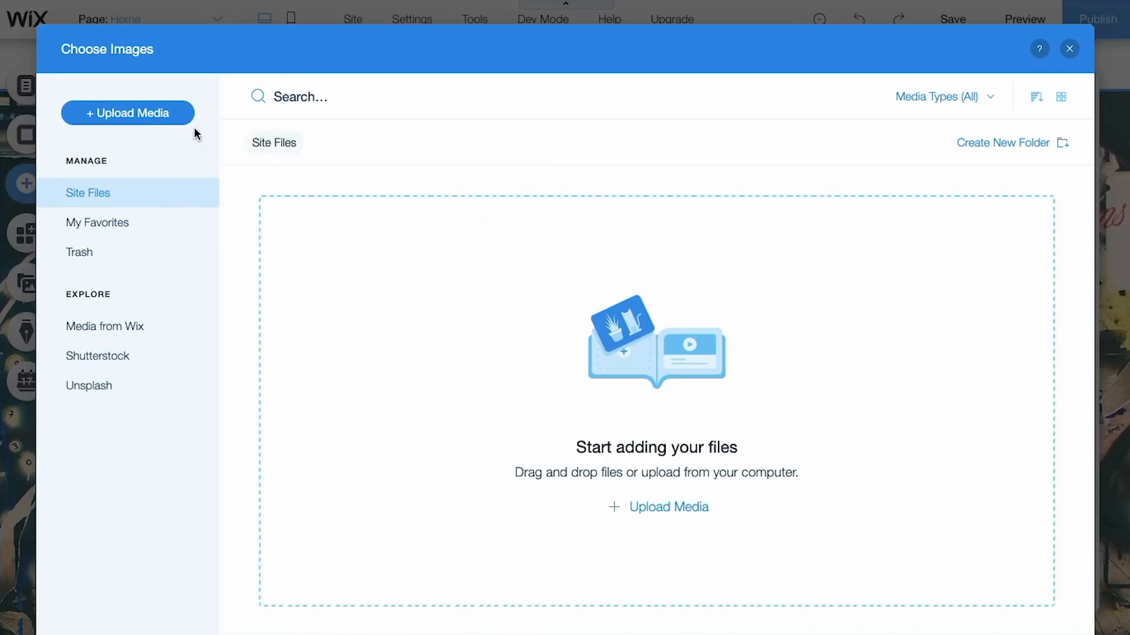
left_click(139, 112)
left_click(567, 402)
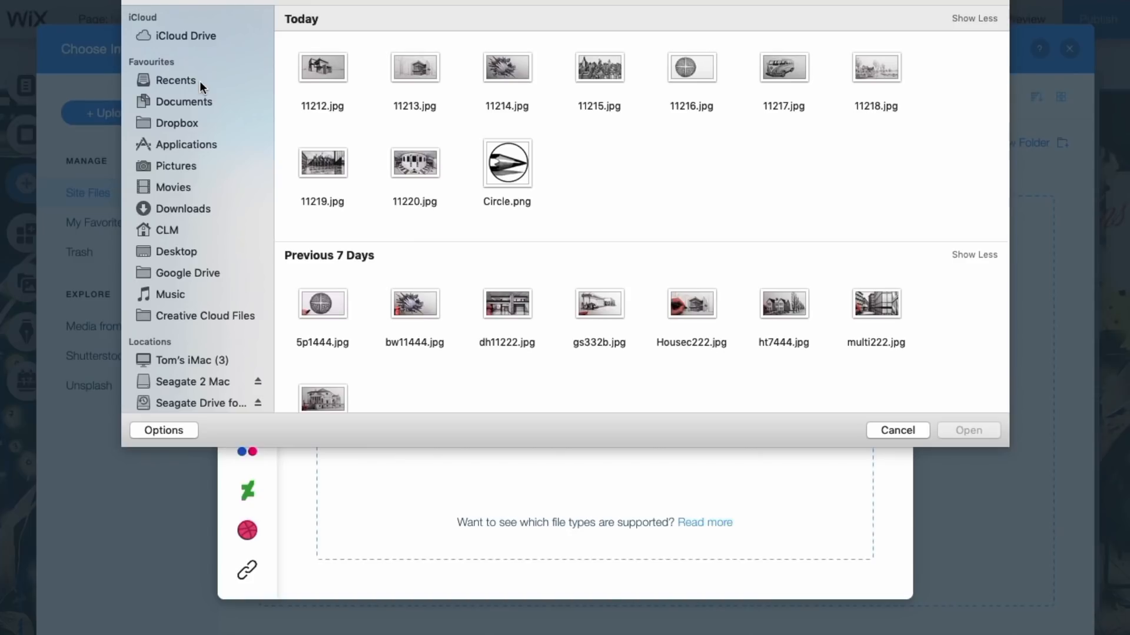
left_click_drag(287, 42, 963, 219)
left_click(962, 430)
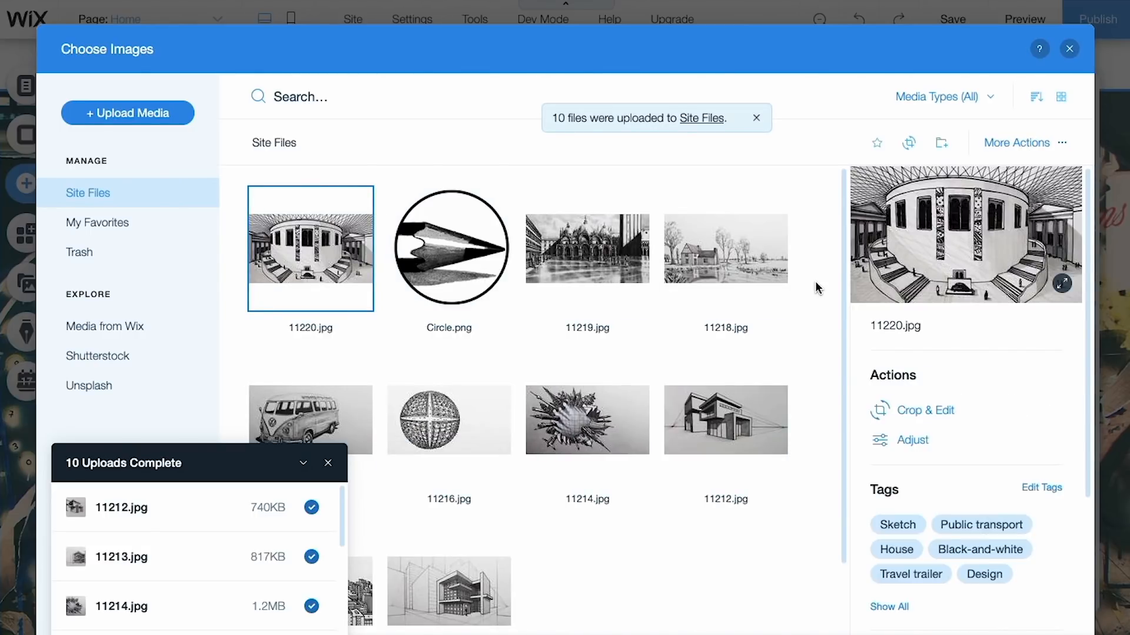
left_click(328, 463)
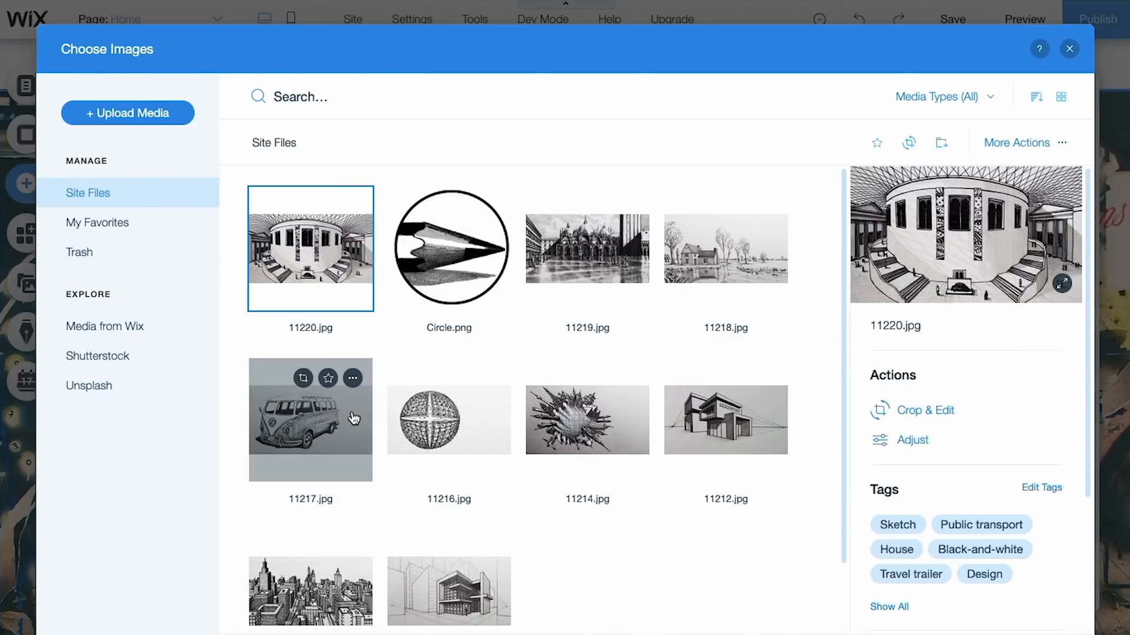
Step: Add Circle.png to the upper part of the white box and move the heading below it to about X 198, Y 406
double_click(441, 259)
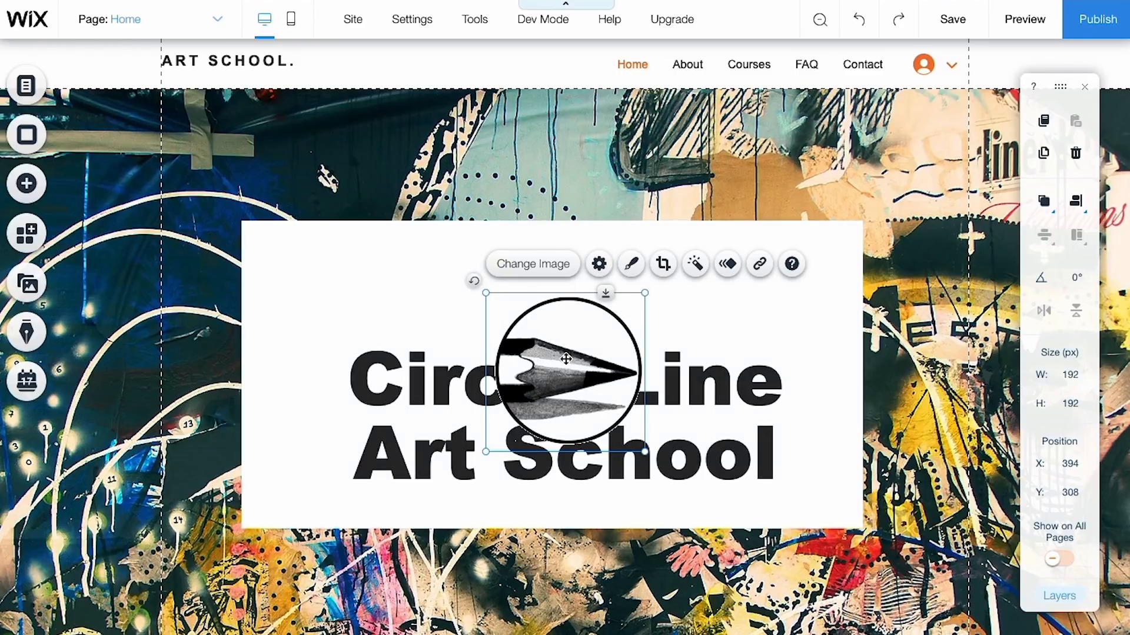
left_click_drag(566, 359, 554, 287)
left_click(523, 419)
left_click_drag(523, 418, 510, 452)
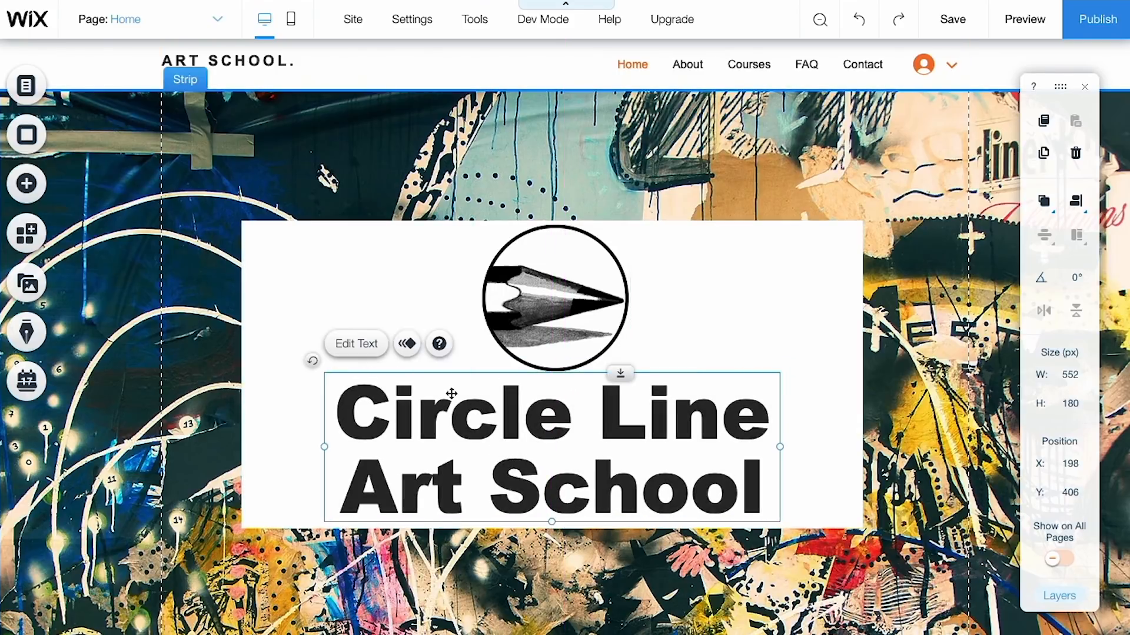
Step: Extend the white container box upward to about Y 189 and downward to a height of about 436 px
left_click(330, 298)
left_click_drag(551, 221, 551, 194)
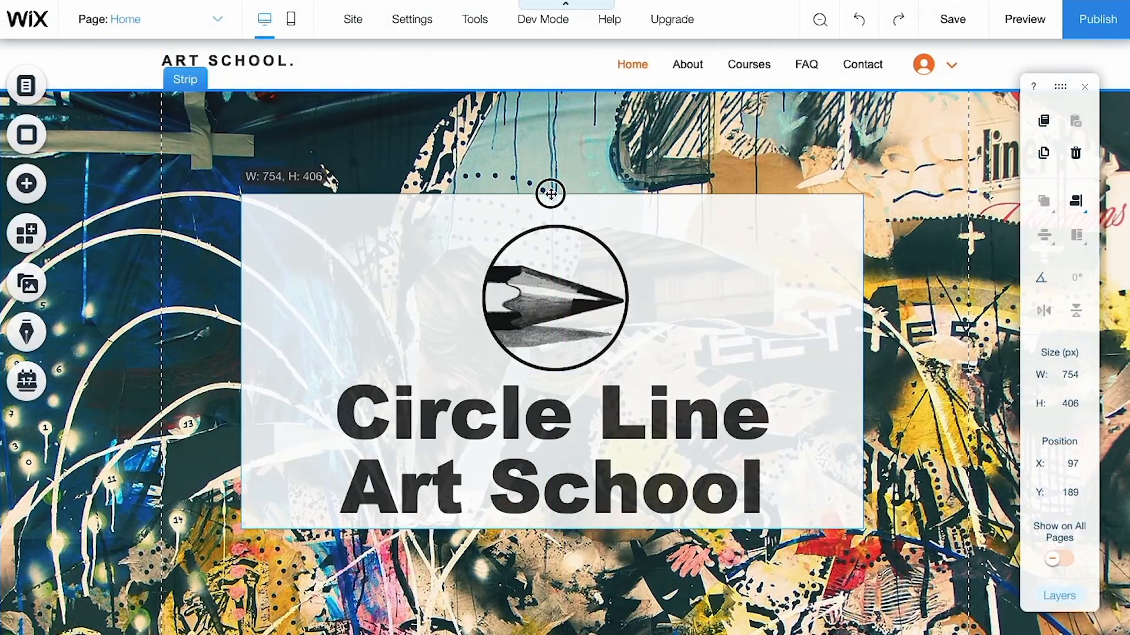
left_click_drag(552, 528, 551, 554)
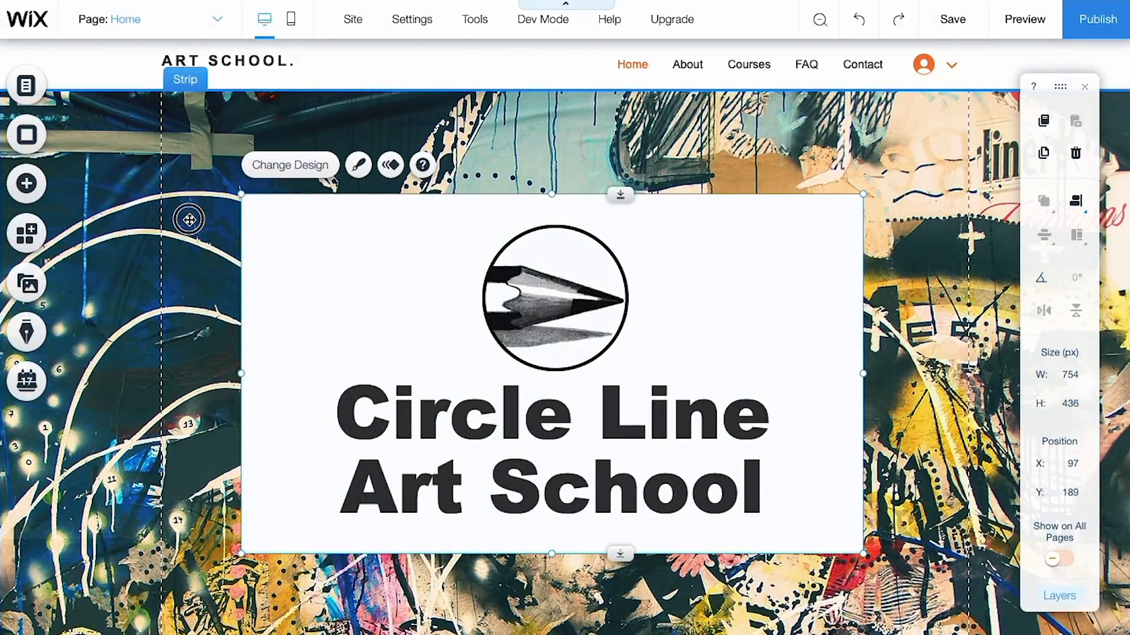
Step: Replace the image background of the strip behind the box with a solid colour, trying two greys before settling on white (#FFFFFF)
left_click(189, 220)
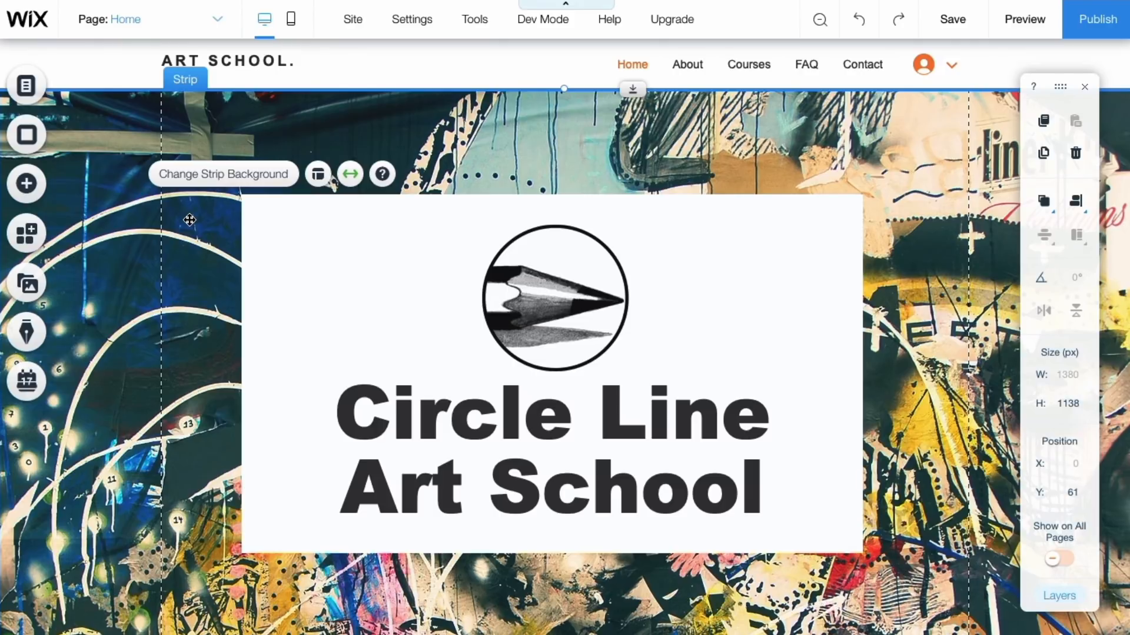
left_click(208, 176)
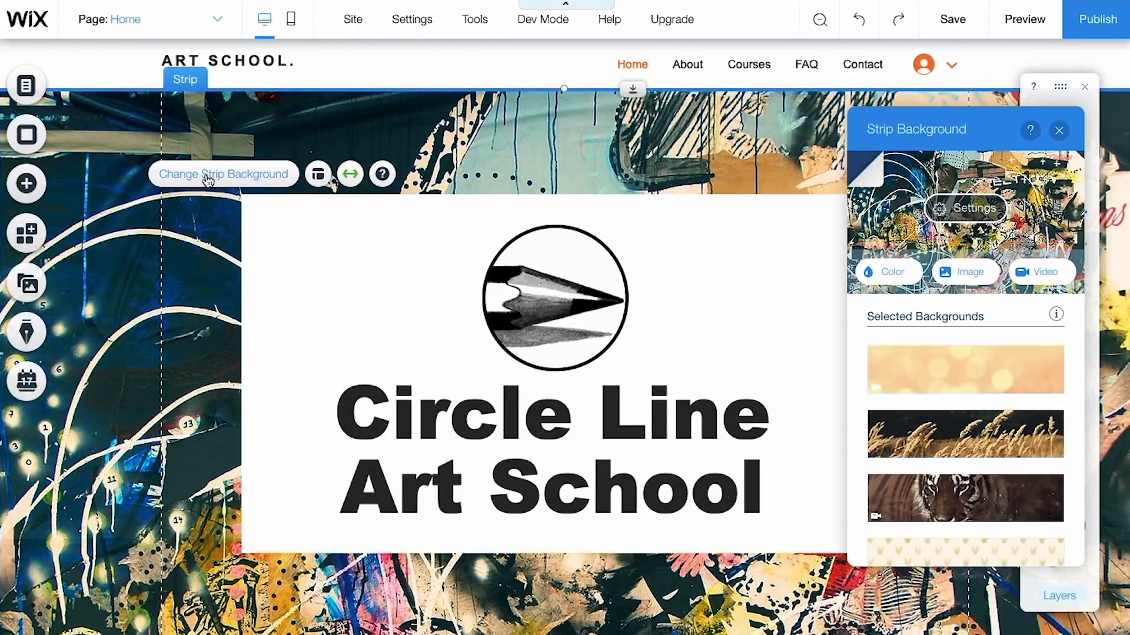
left_click(893, 272)
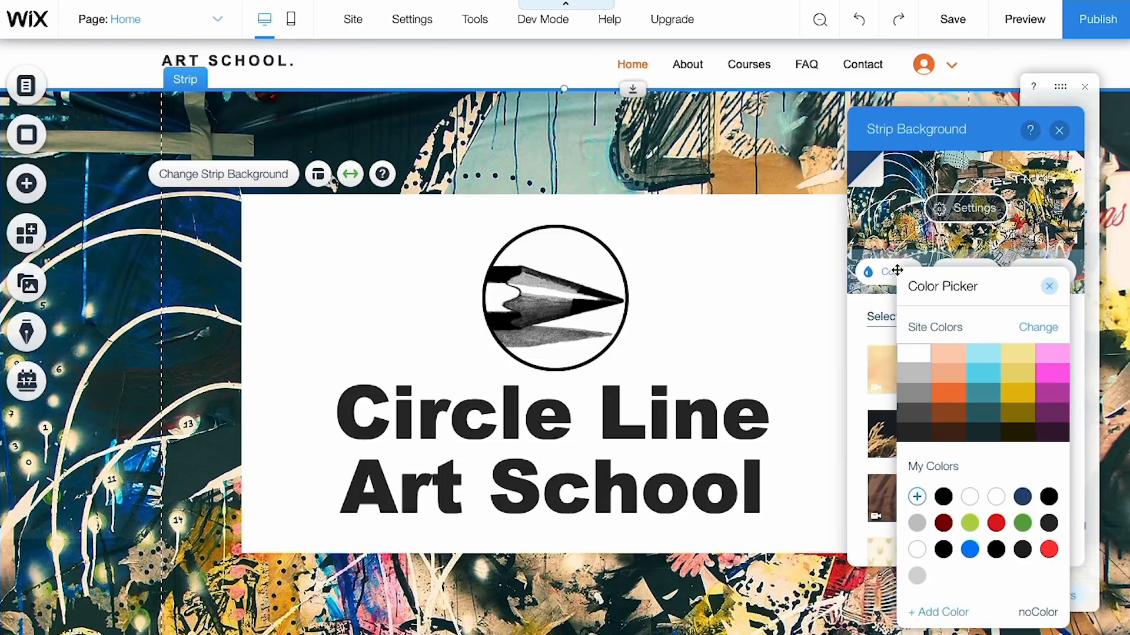
left_click(918, 353)
left_click(917, 381)
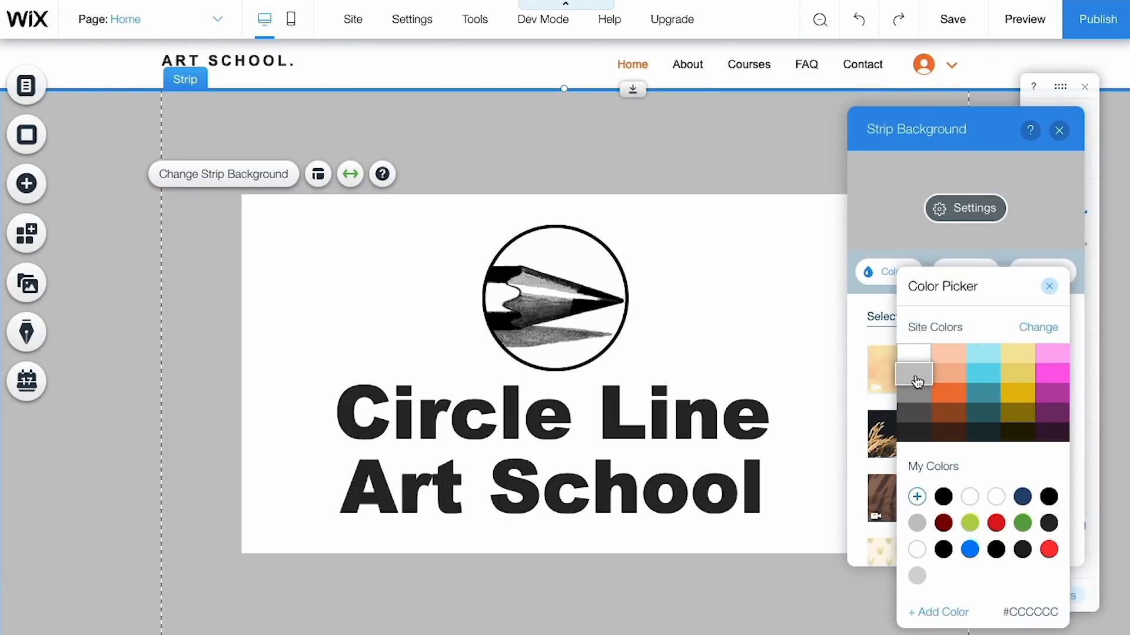
left_click(915, 392)
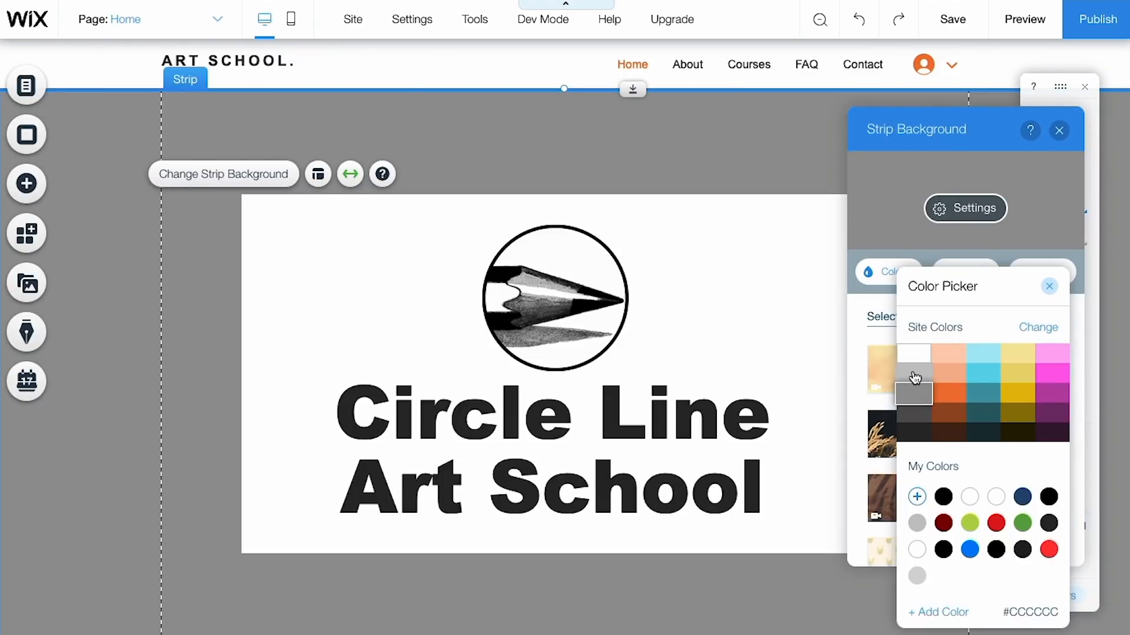
left_click(915, 375)
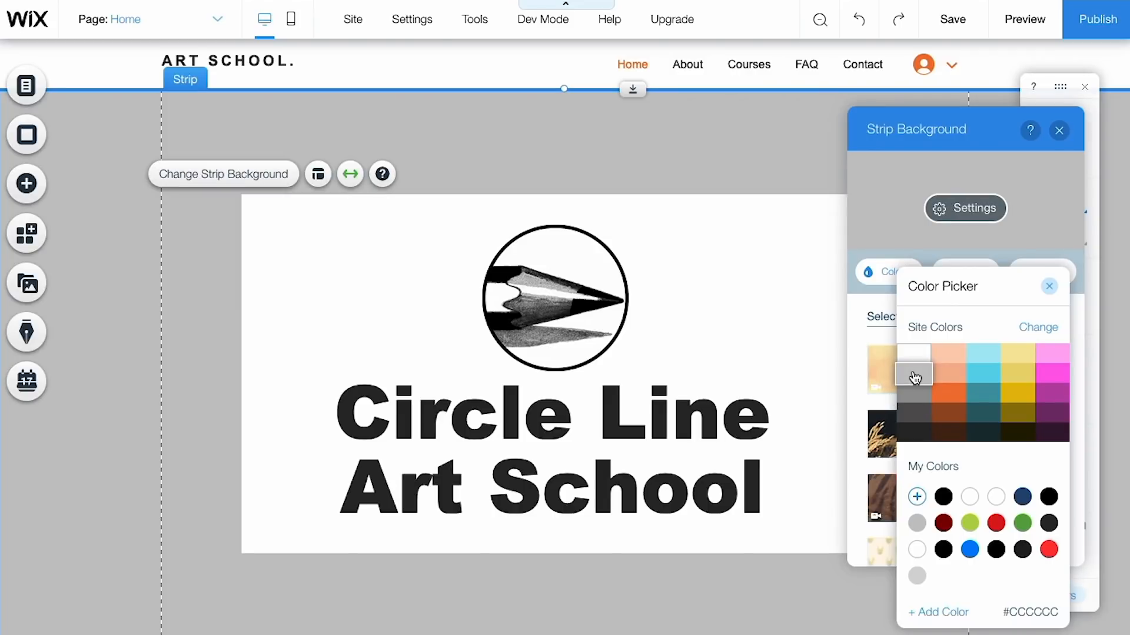
left_click(914, 355)
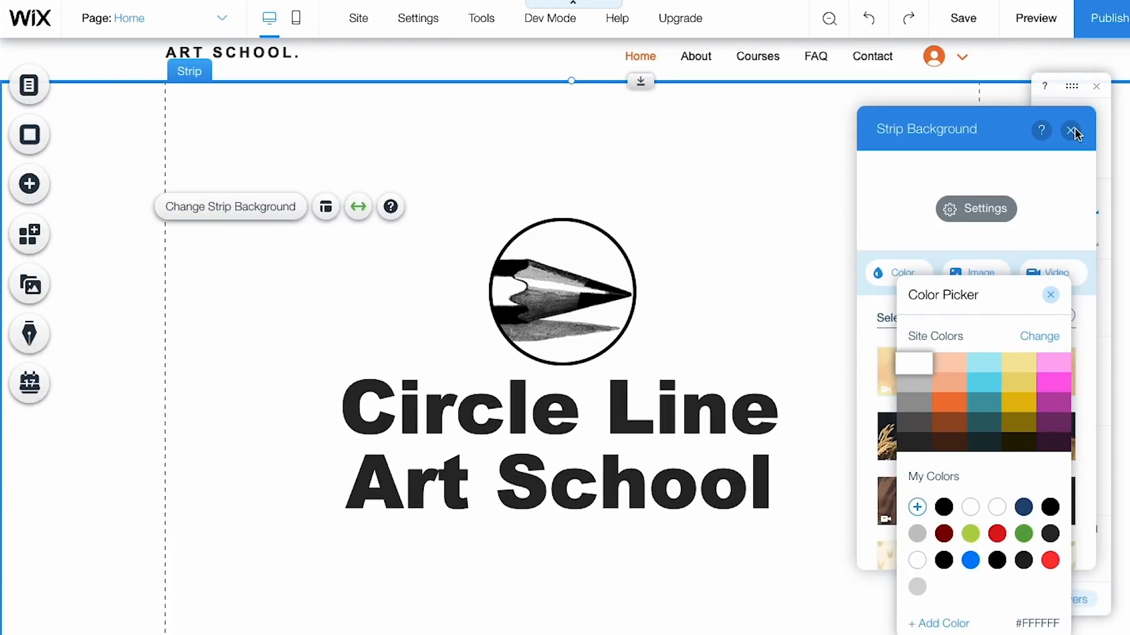
left_click(1072, 132)
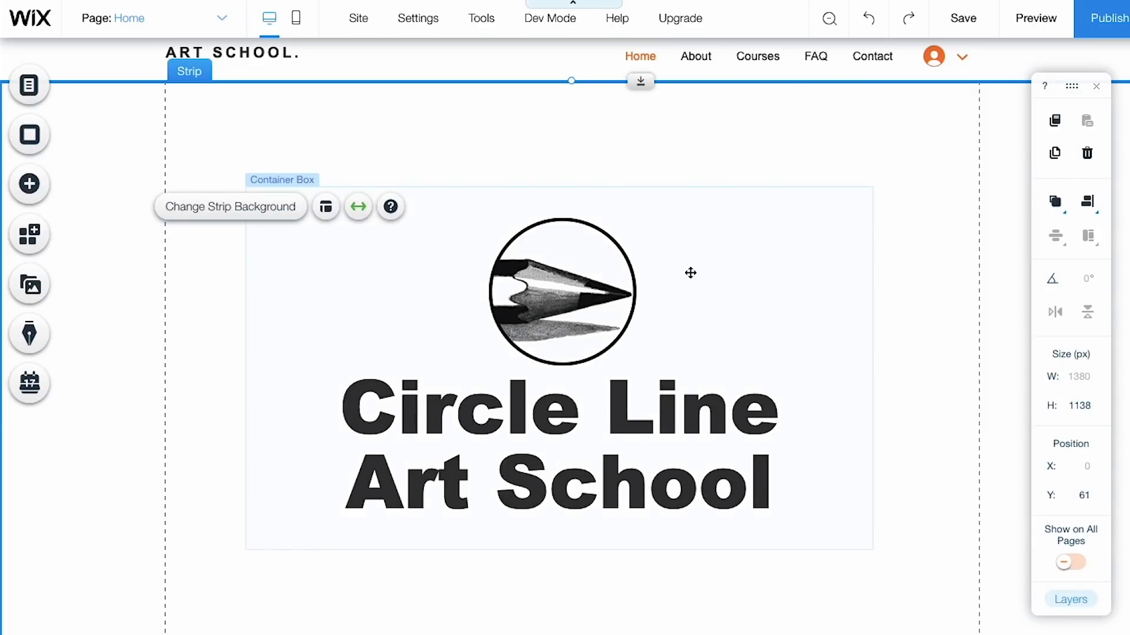
Step: Open the media of the gallery below Our Courses and replace its first image, the orange flower, with 11220.jpg
scroll(803, 306, "down", 10)
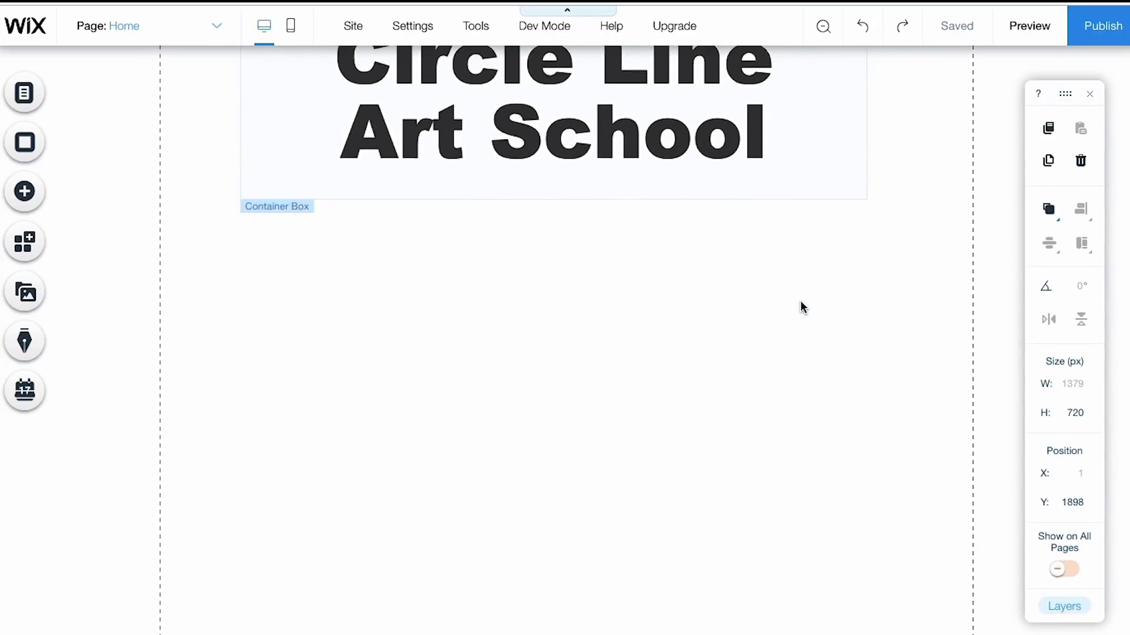
scroll(794, 264, "down", 10)
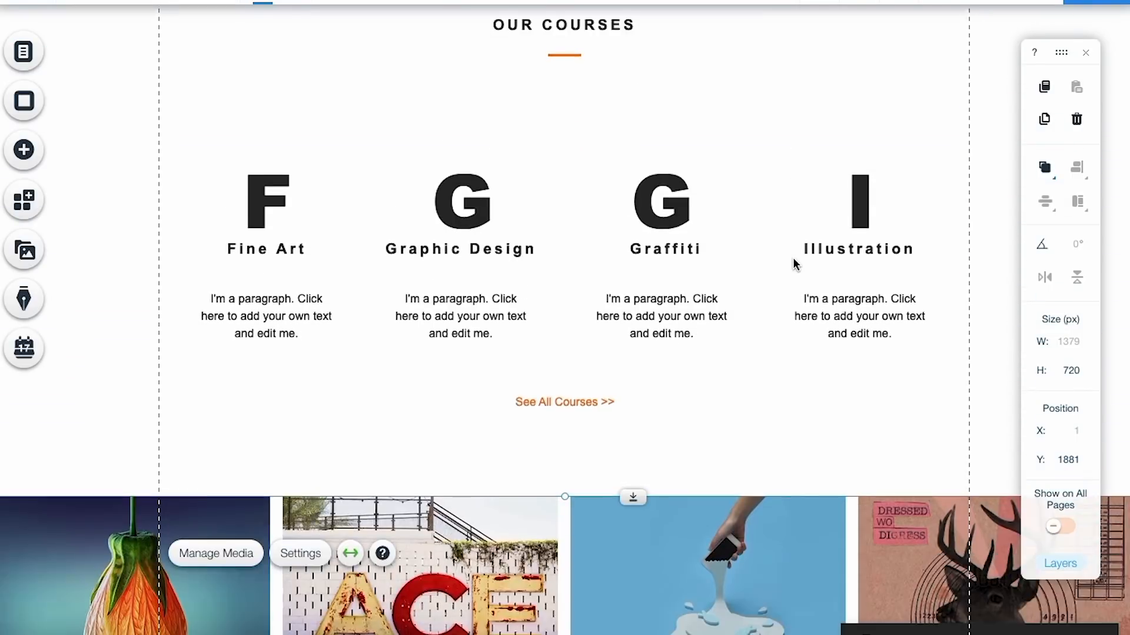
scroll(794, 264, "down", 4)
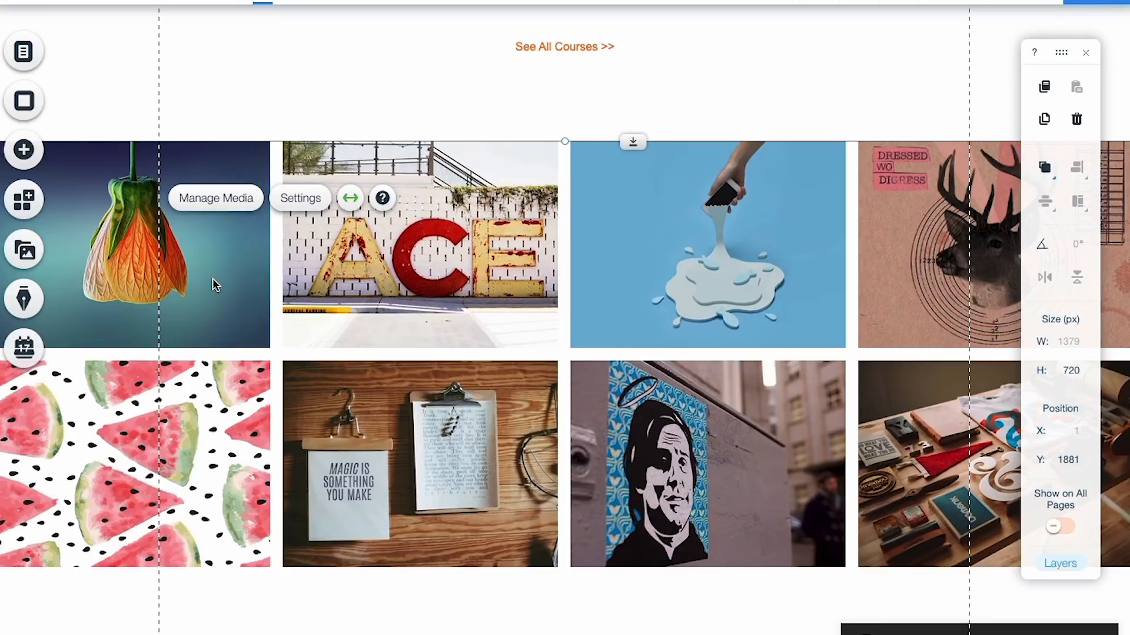
left_click(214, 198)
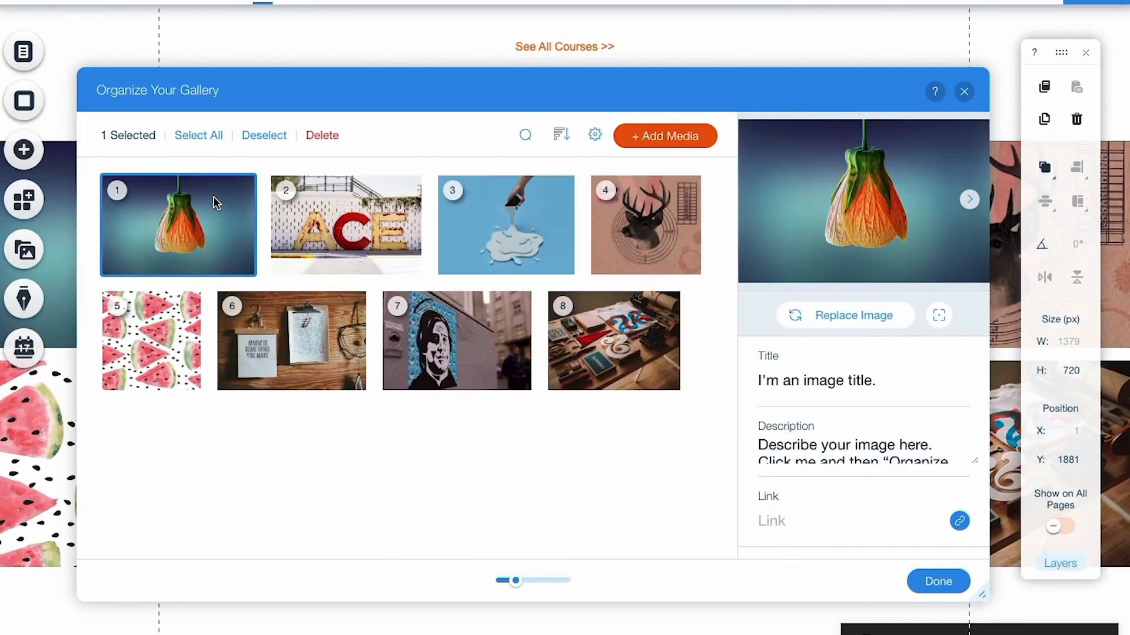
mouse_move(155, 219)
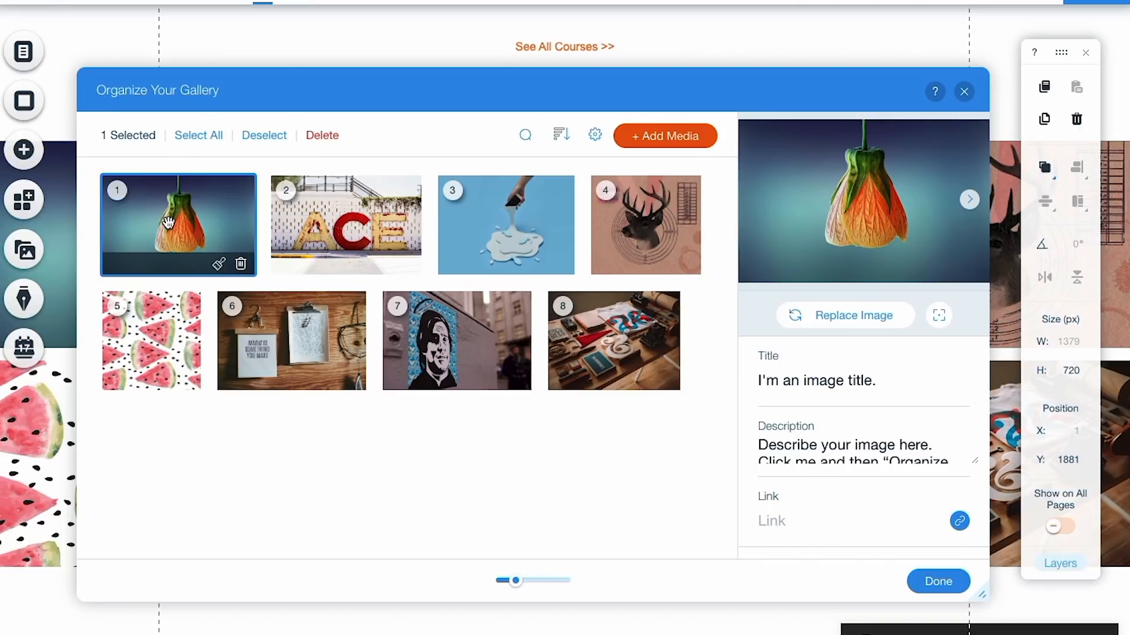
left_click(843, 317)
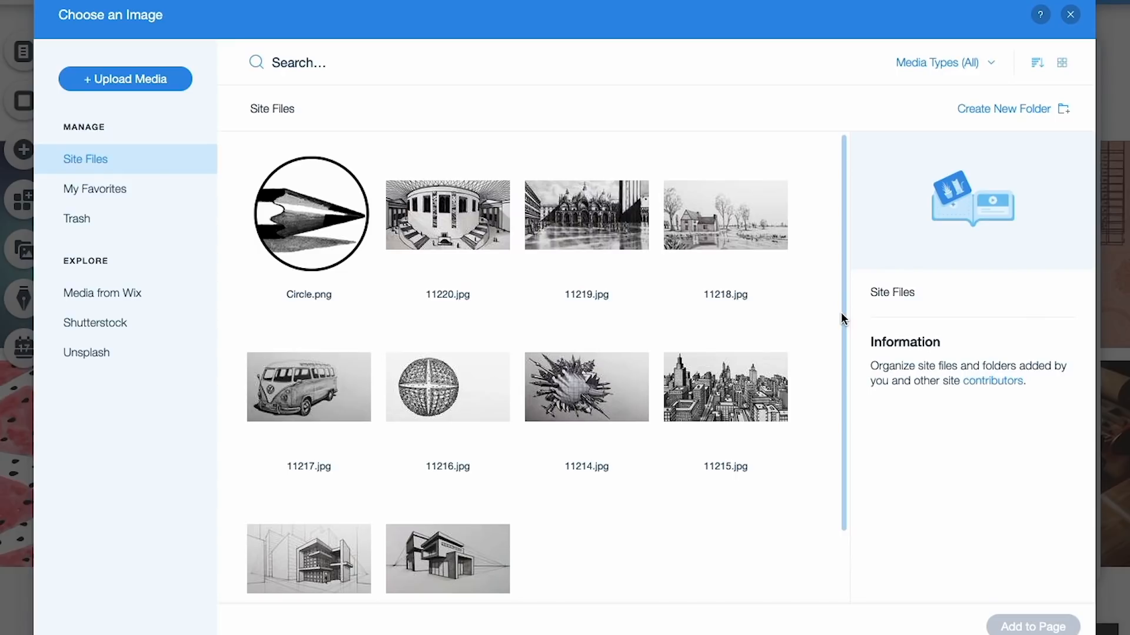
left_click(443, 227)
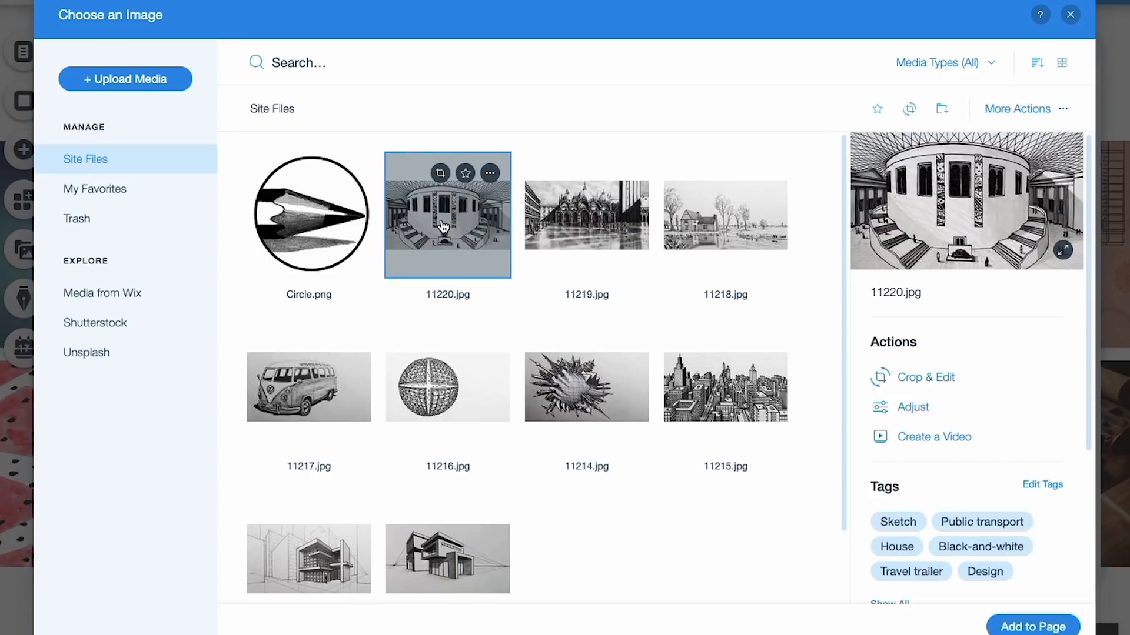
left_click(1026, 624)
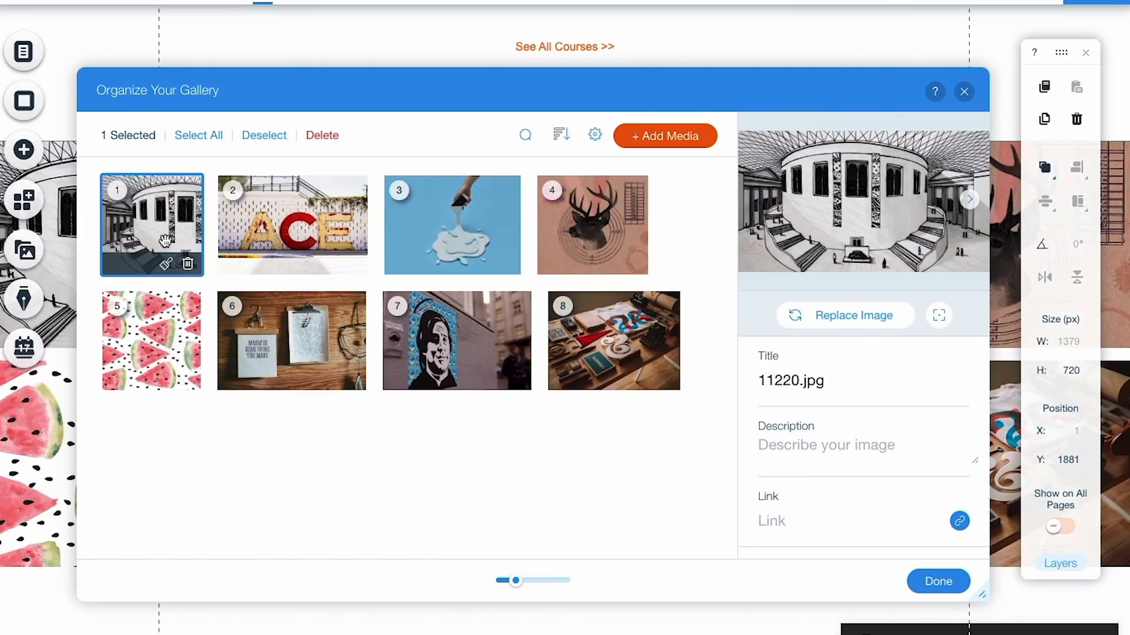
Step: Replace the second gallery image, the ACE sign, with 11219.jpg
left_click(315, 222)
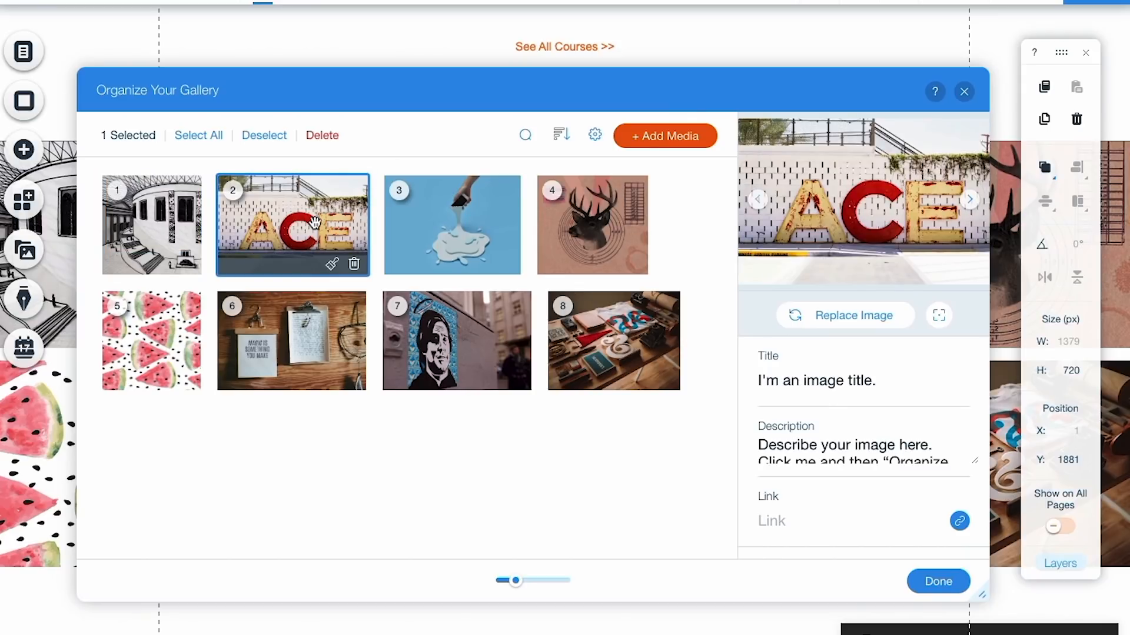
left_click(834, 315)
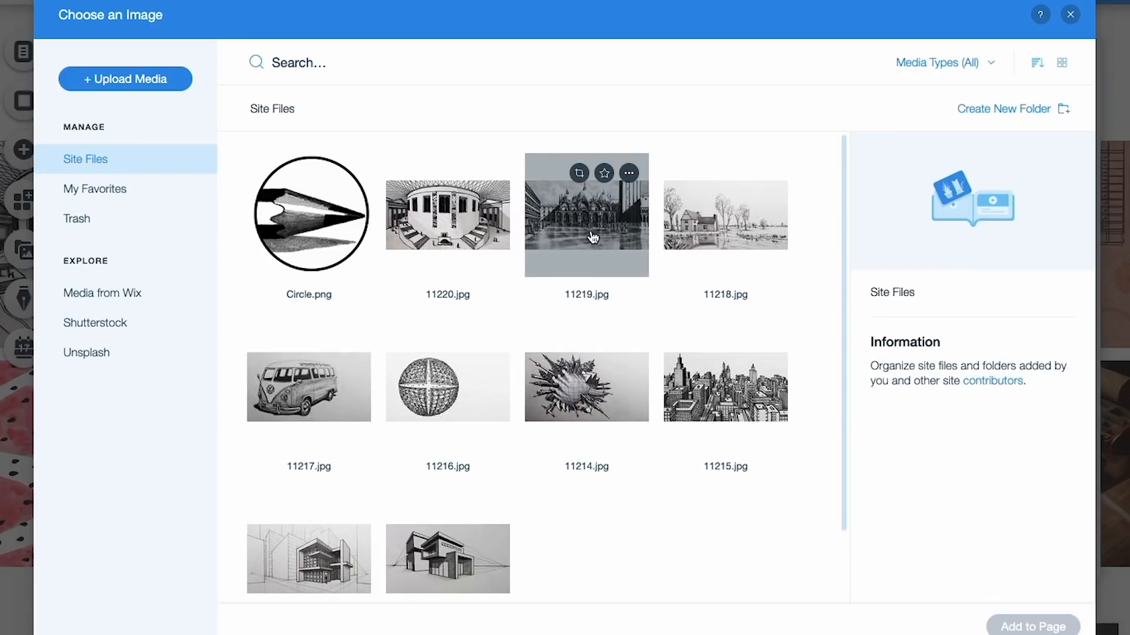
left_click(615, 268)
left_click(1027, 627)
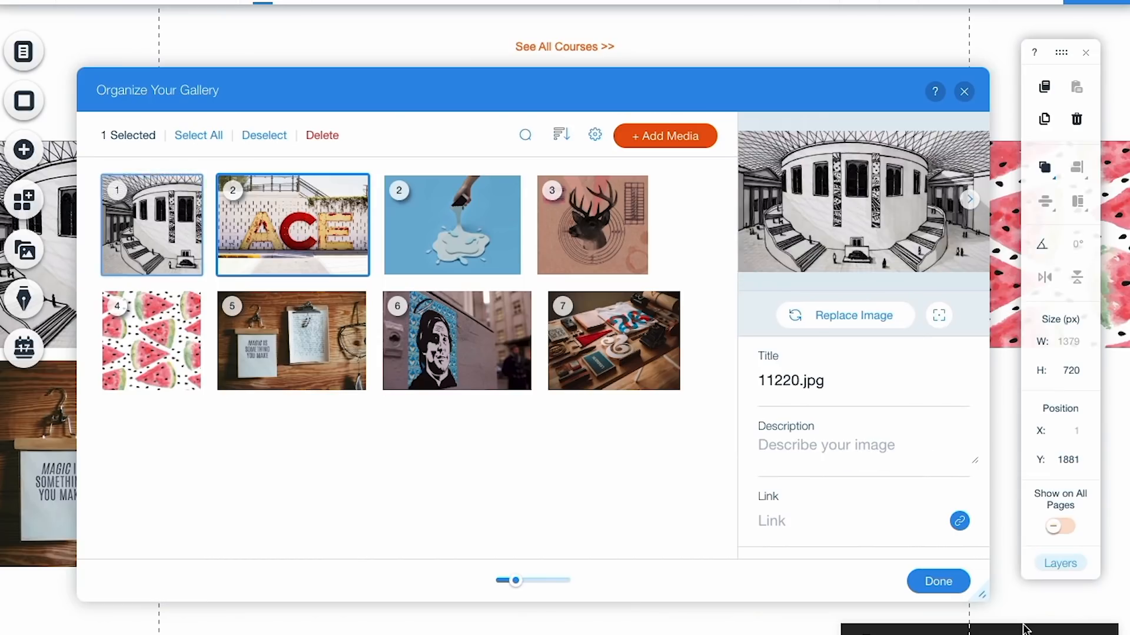
Step: Replace the third gallery image, the paint puddle on blue, with 11215.jpg
left_click(422, 231)
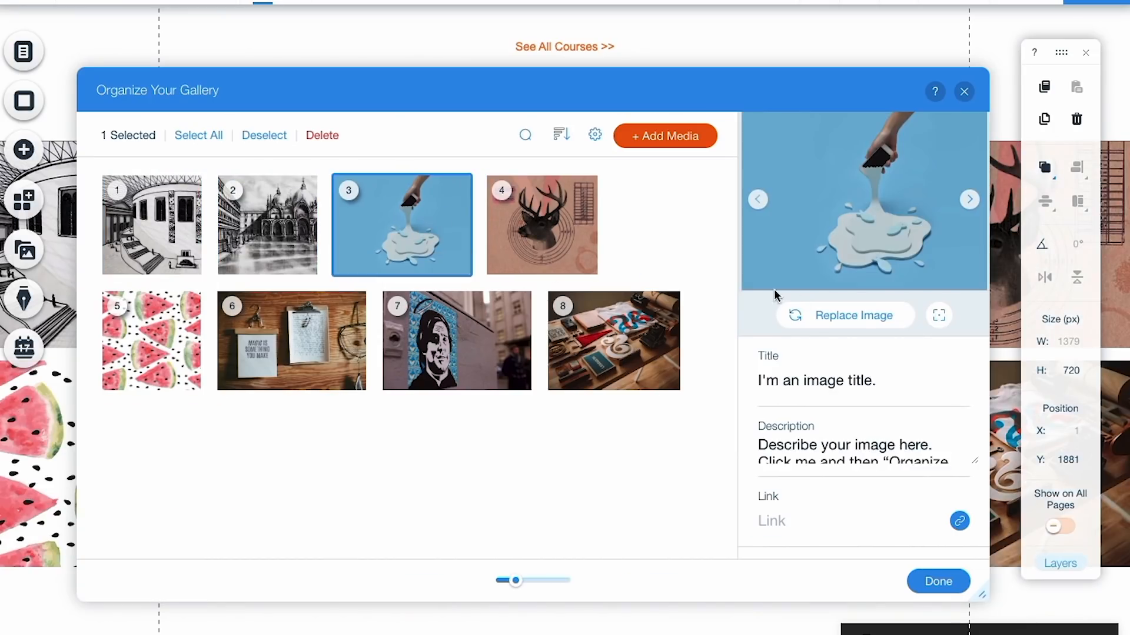
left_click(834, 315)
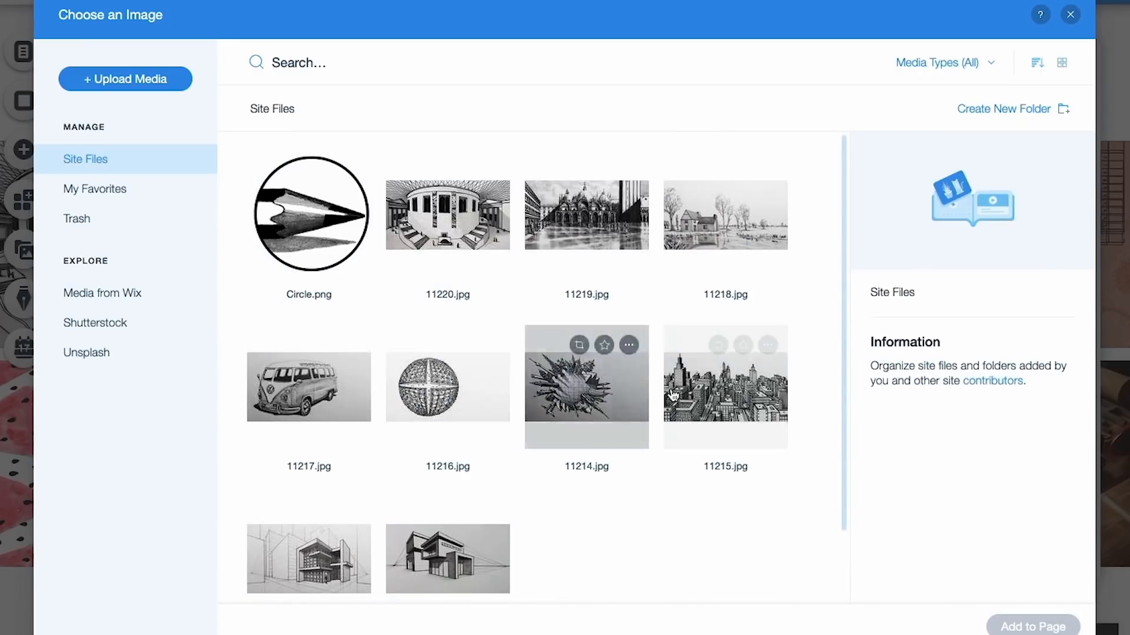
left_click(756, 434)
left_click(1017, 629)
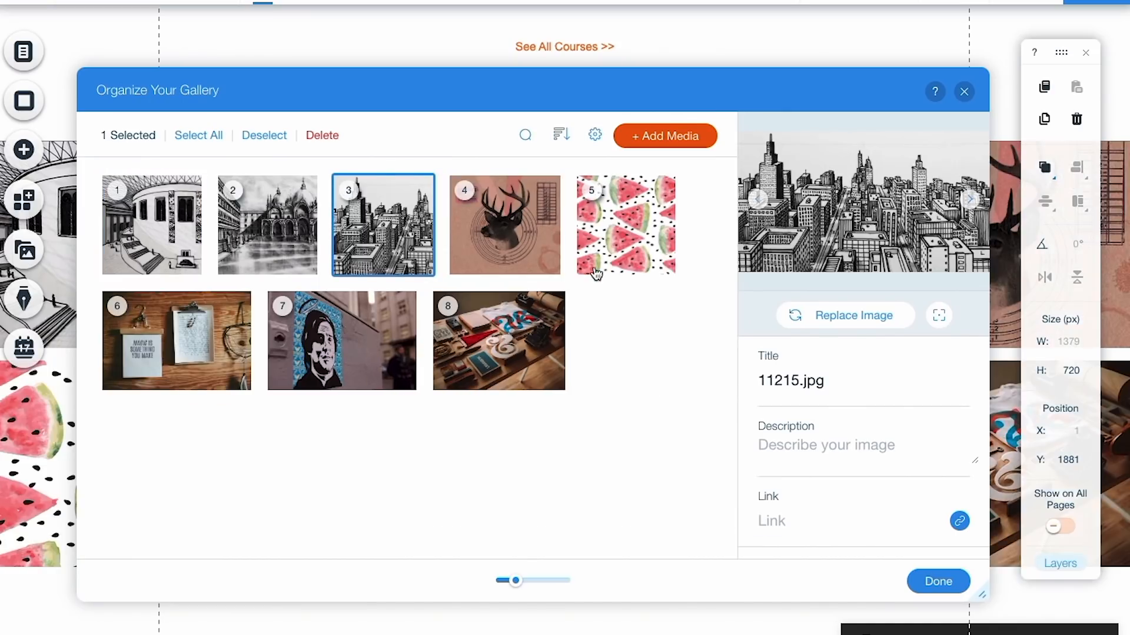
Step: Replace the fourth gallery image, the deer head, with 11217.jpg
left_click(512, 241)
left_click(865, 310)
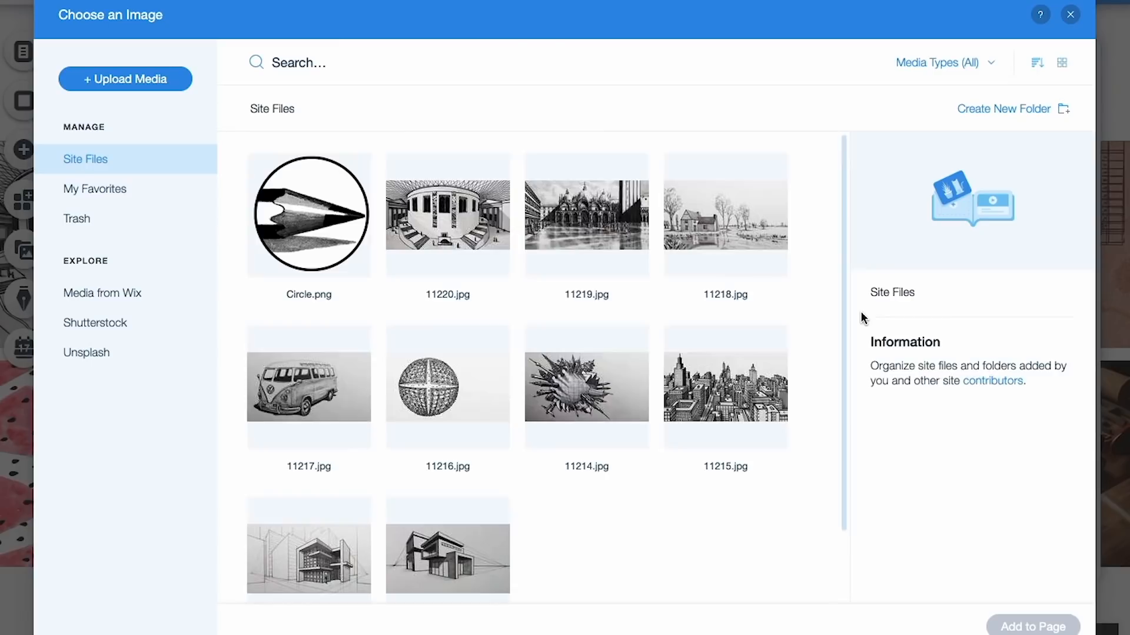
left_click(308, 402)
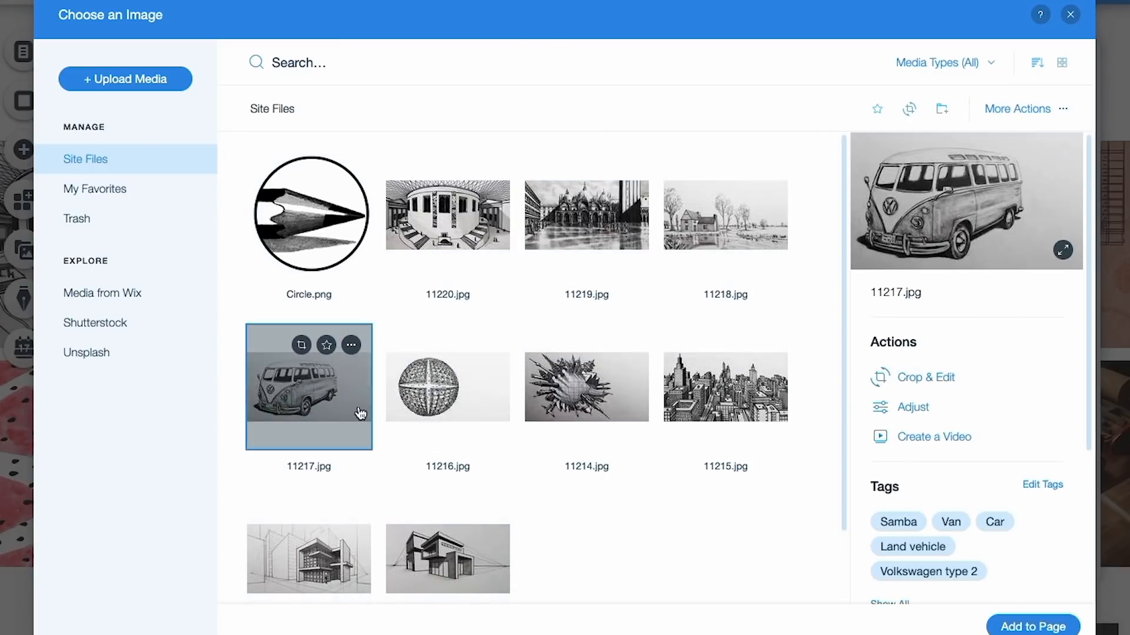
left_click(1030, 626)
Step: Replace the fifth gallery image, the watermelon pattern, with 11214.jpg
left_click(617, 234)
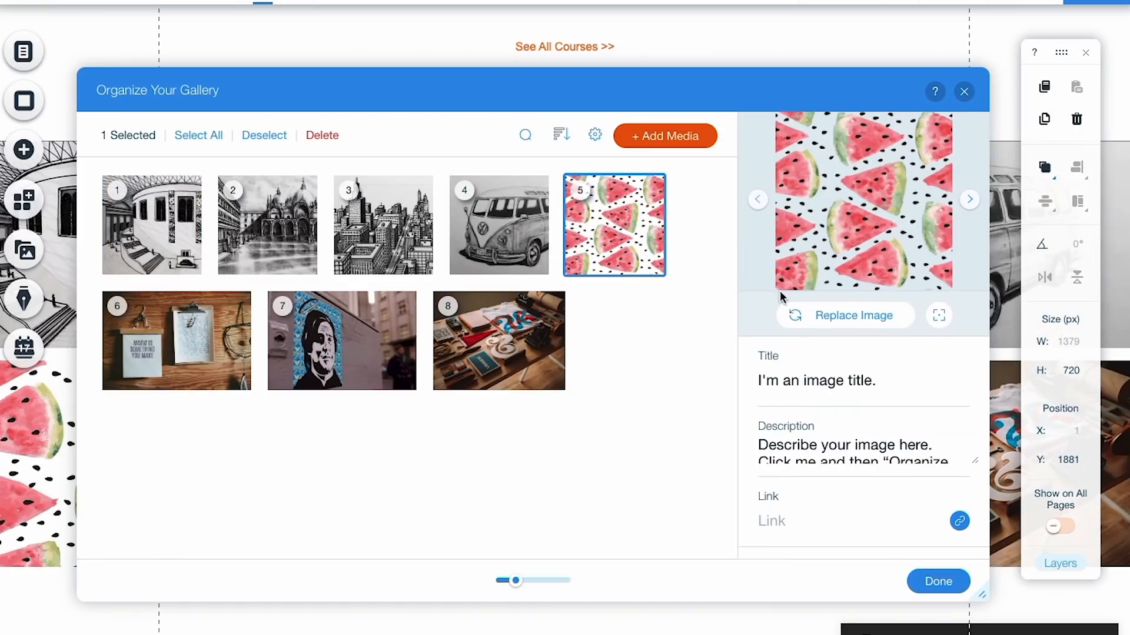
left_click(865, 313)
left_click(614, 372)
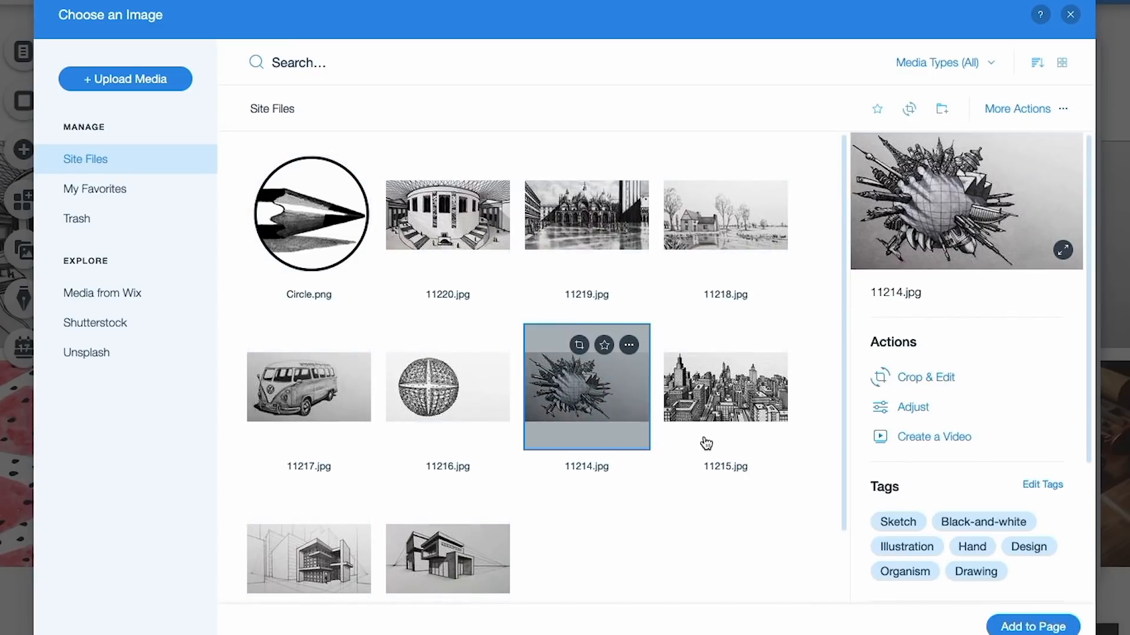
left_click(1005, 623)
Step: Replace the sixth gallery image, the clipboards on a wooden wall, with 11213.jpg
left_click(176, 342)
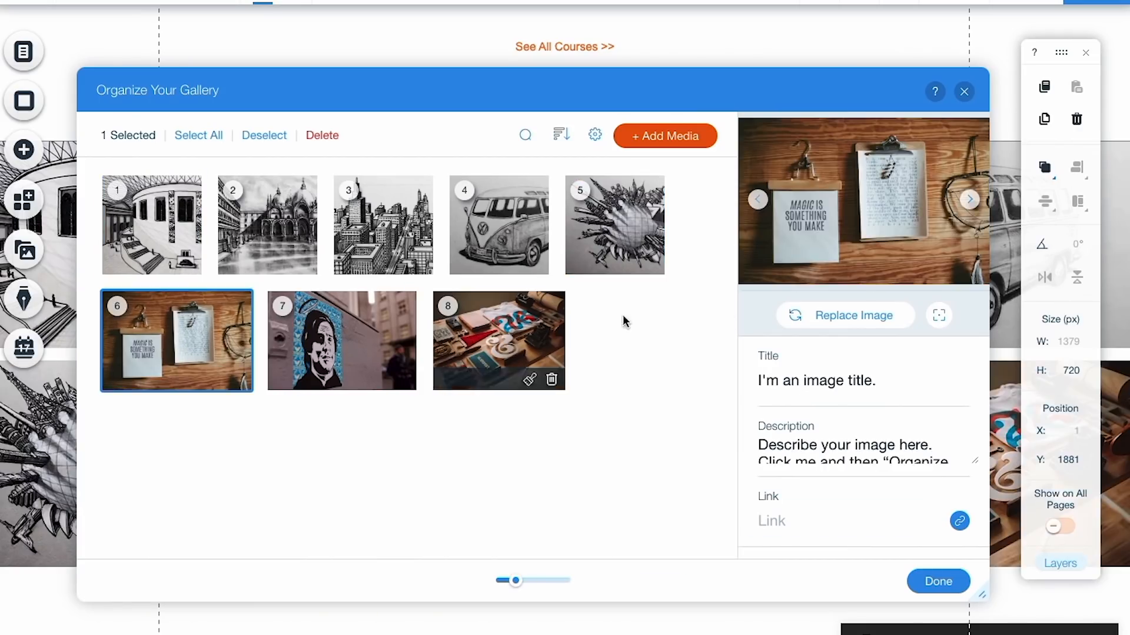
left_click(853, 318)
left_click(279, 557)
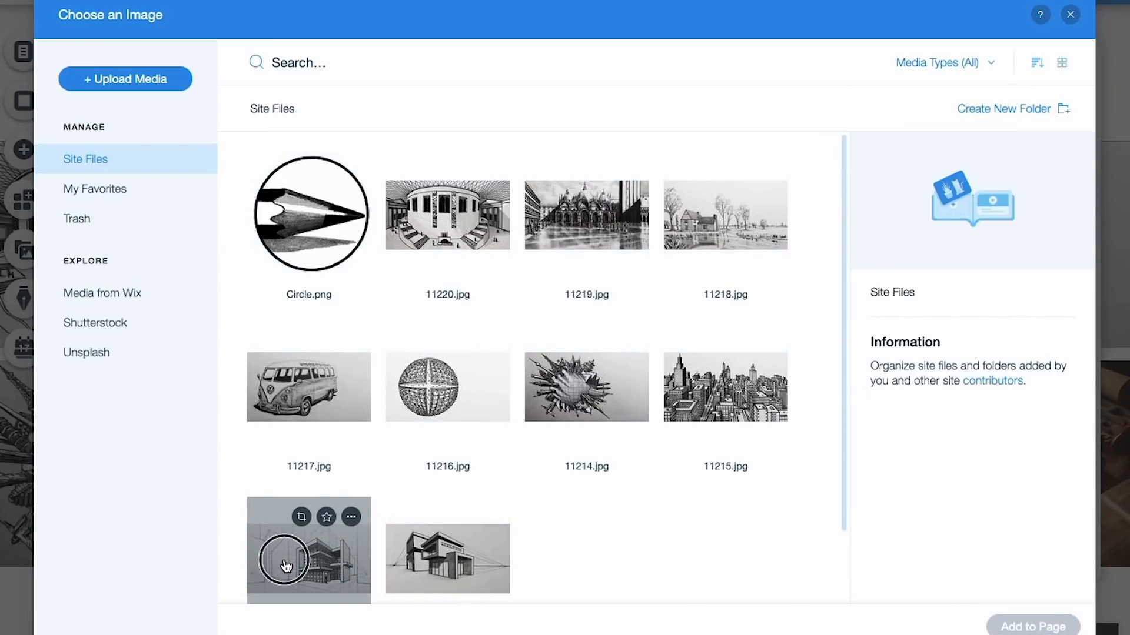
left_click(1017, 627)
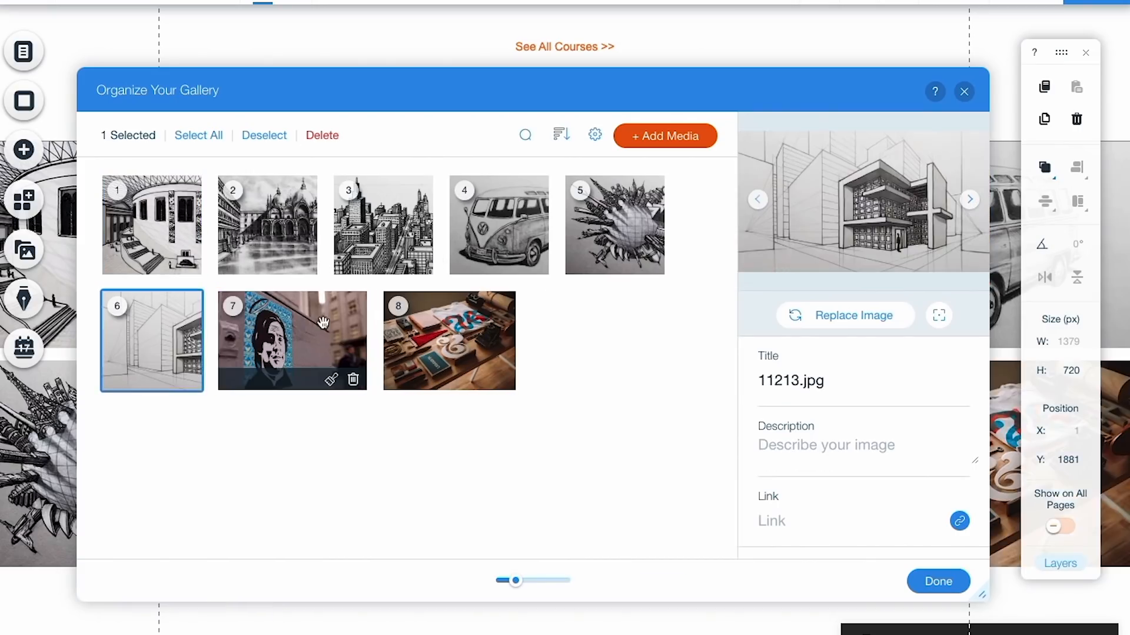
Step: Replace the seventh gallery image, the blue street-art portrait, with 11212.jpg
left_click(310, 325)
left_click(870, 318)
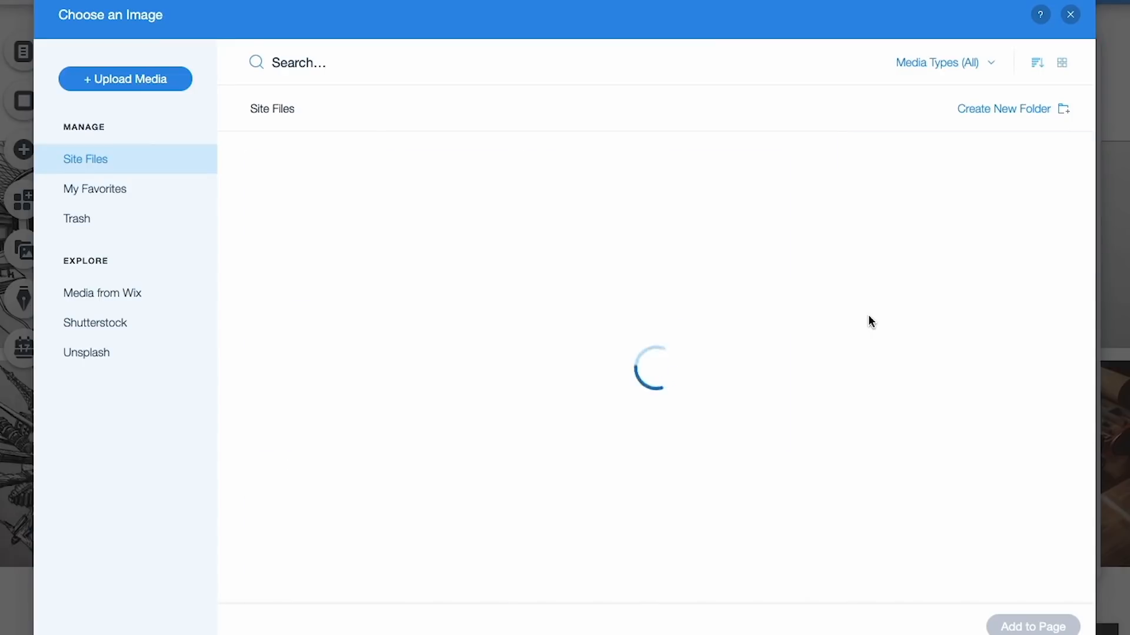
left_click(432, 563)
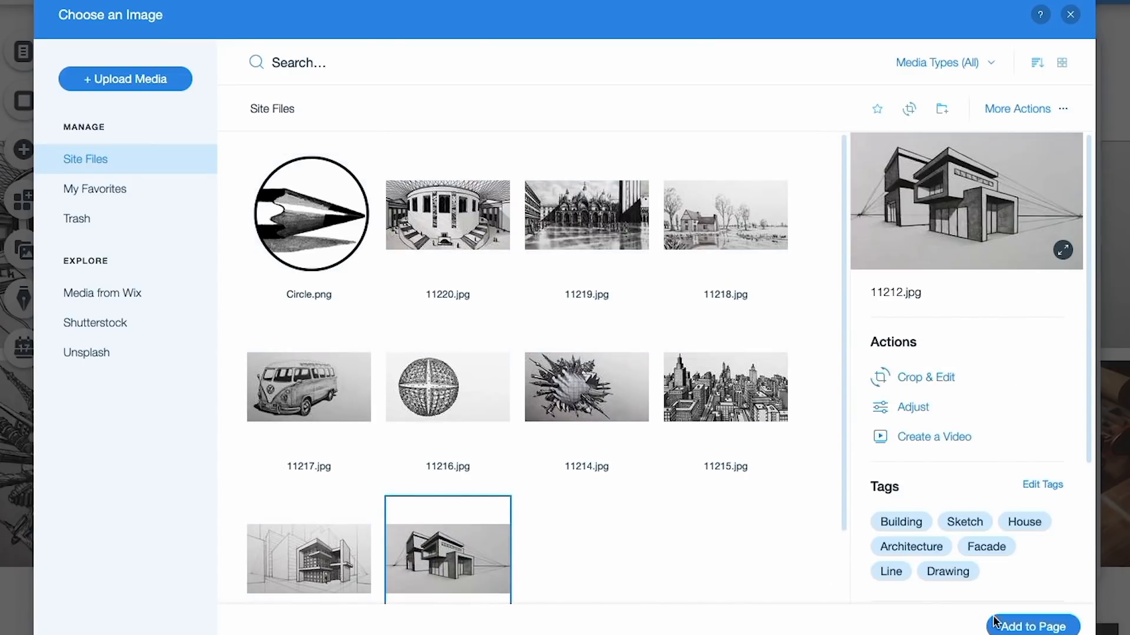
left_click(1033, 627)
Step: Replace the eighth gallery image, the desk with art tools, with 11218.jpg and finish organizing the gallery
left_click(389, 332)
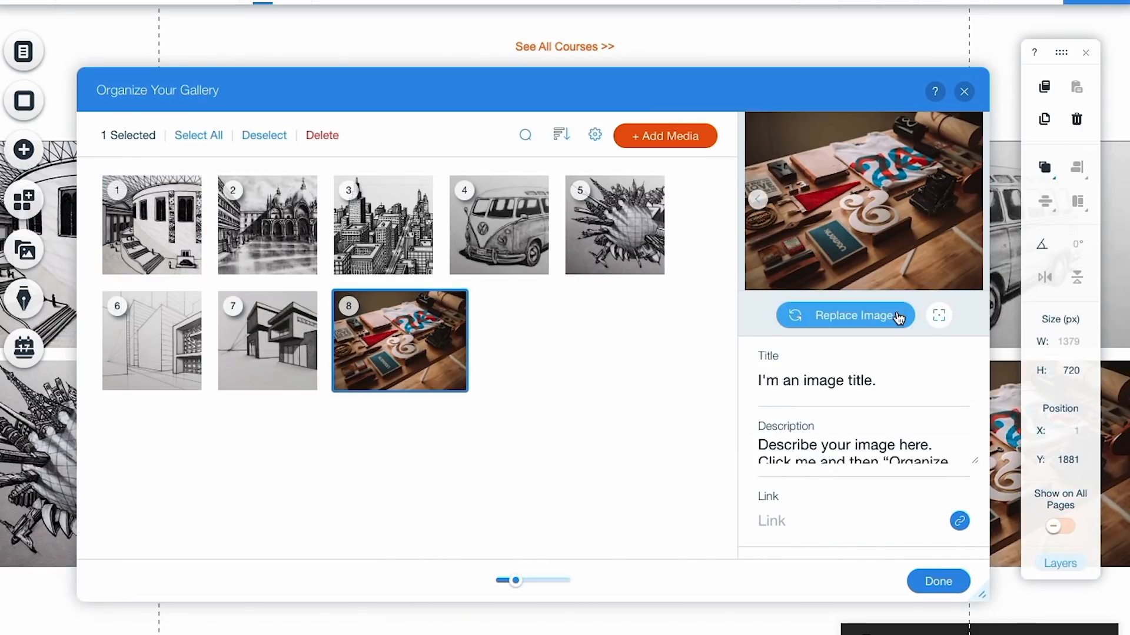
left_click(856, 315)
left_click(765, 230)
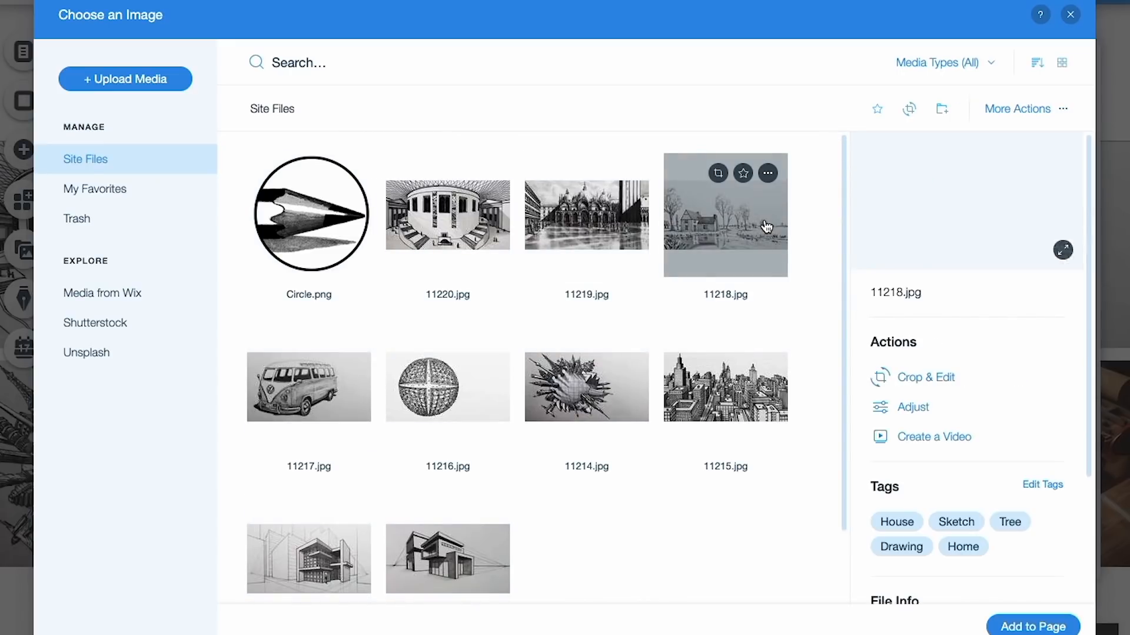
left_click(1034, 627)
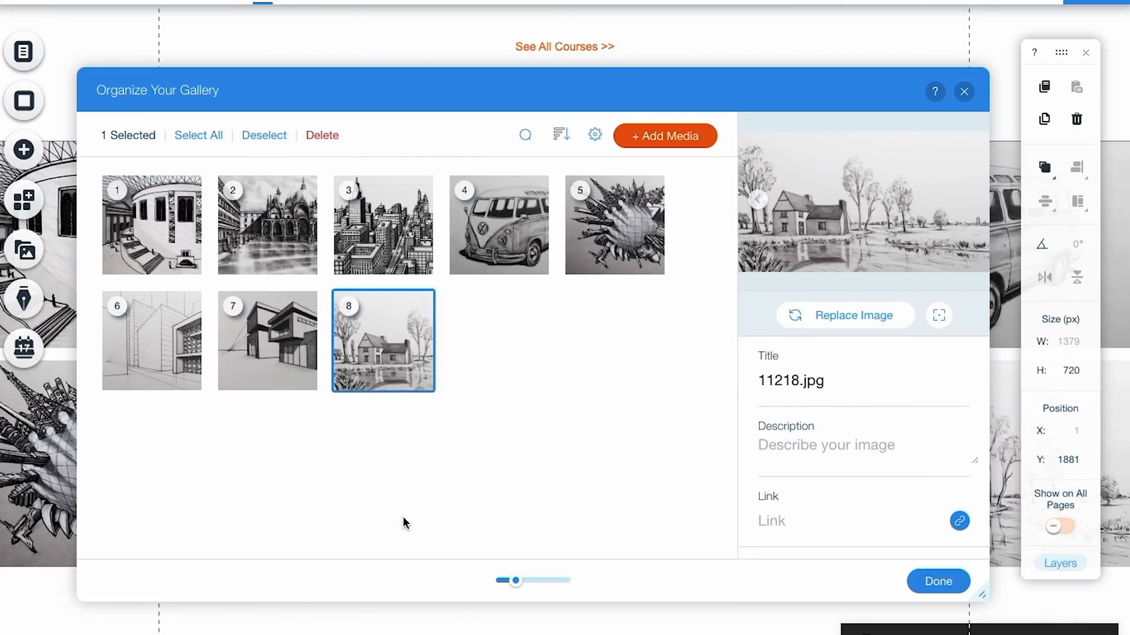
left_click(937, 583)
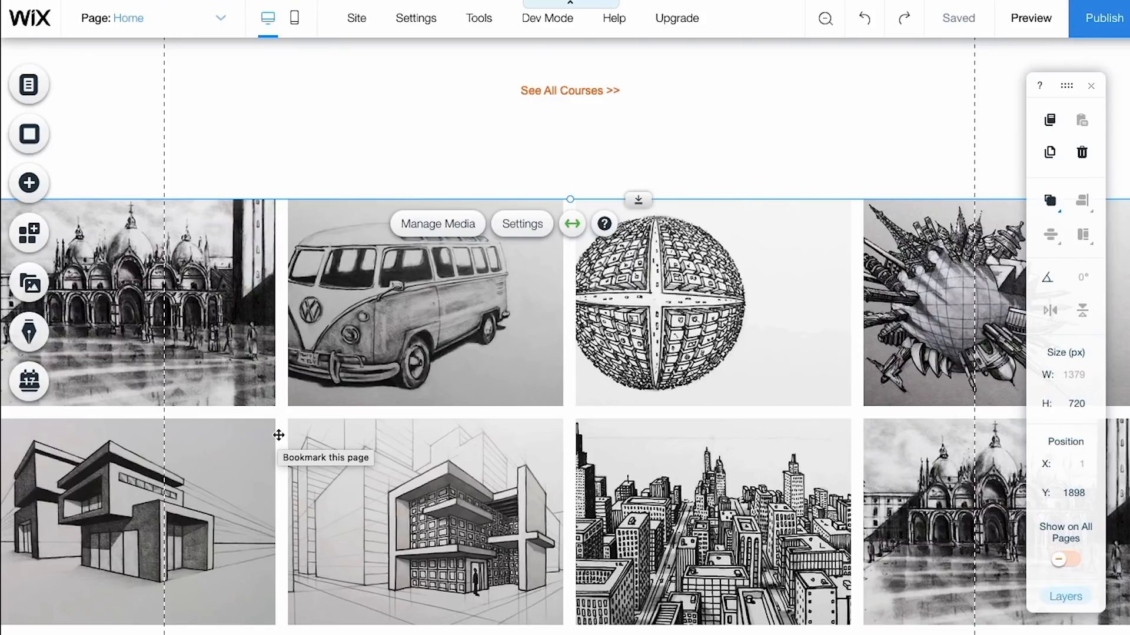
Step: Add the plain white Classic strip to the home page, just above the footer
left_click(29, 186)
left_click(92, 192)
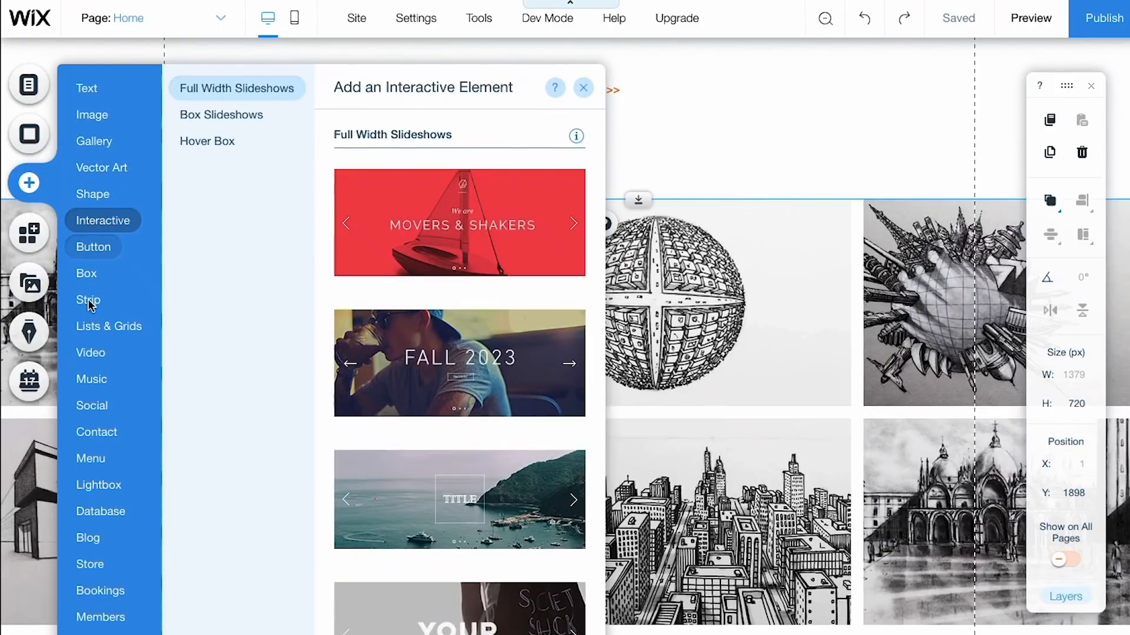
mouse_move(87, 301)
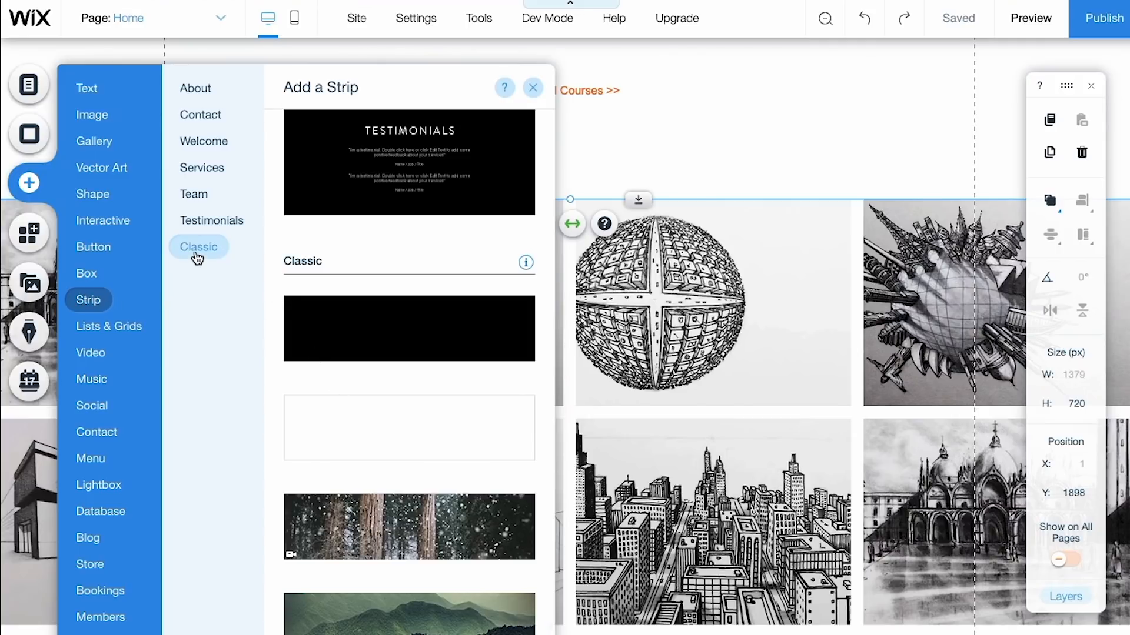
left_click(419, 432)
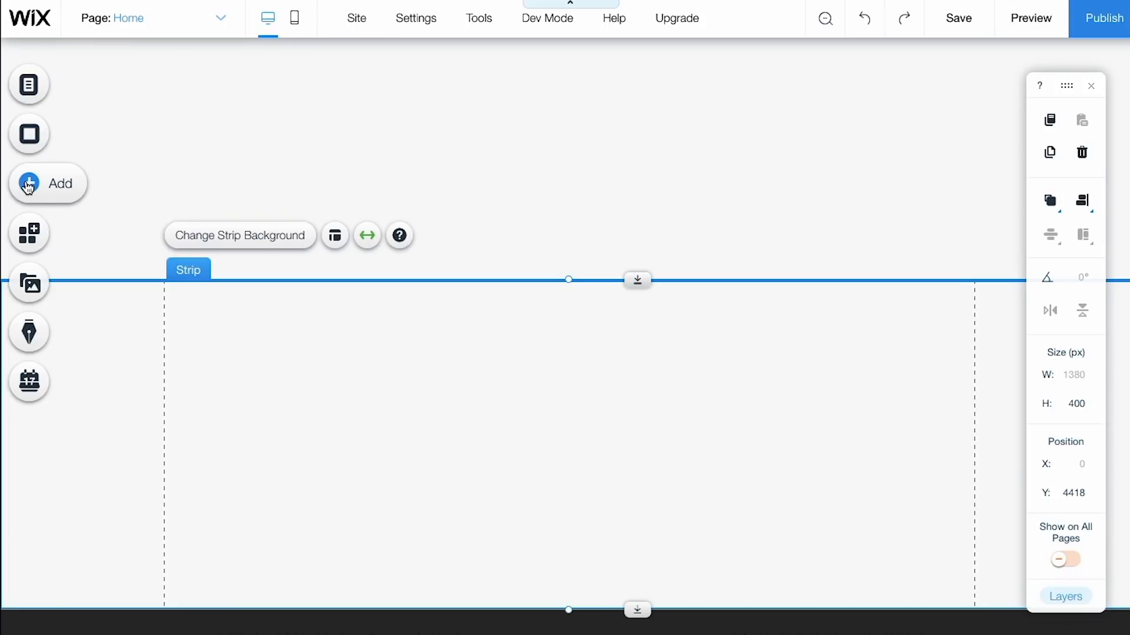
Step: Browse the gallery designs and add an Animated Slide gallery to the new blank strip
left_click(29, 187)
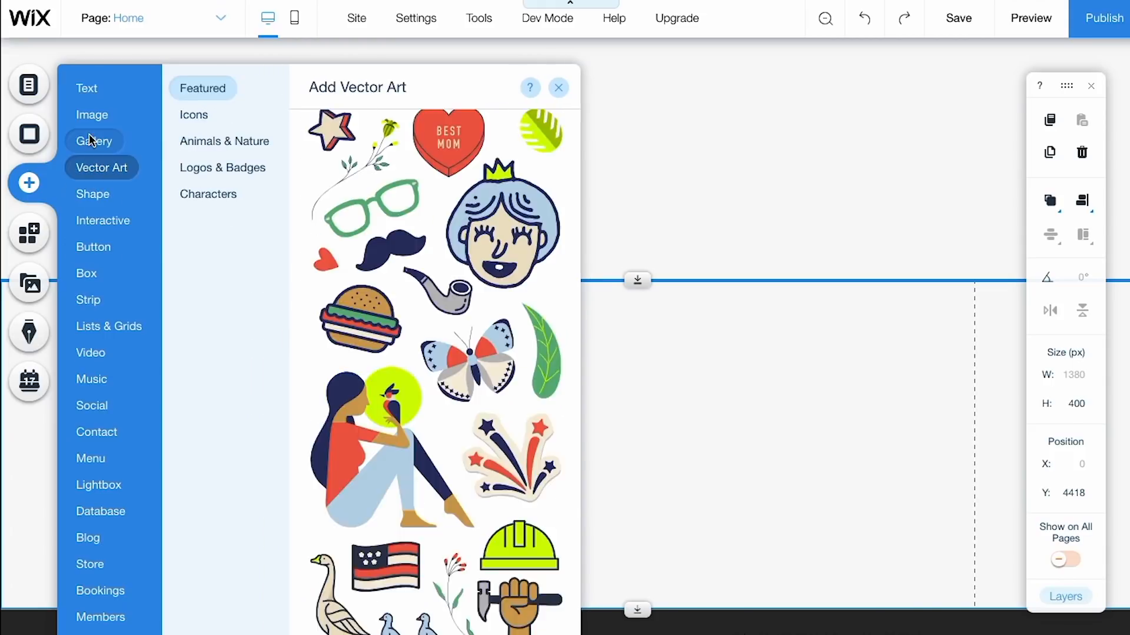
mouse_move(93, 144)
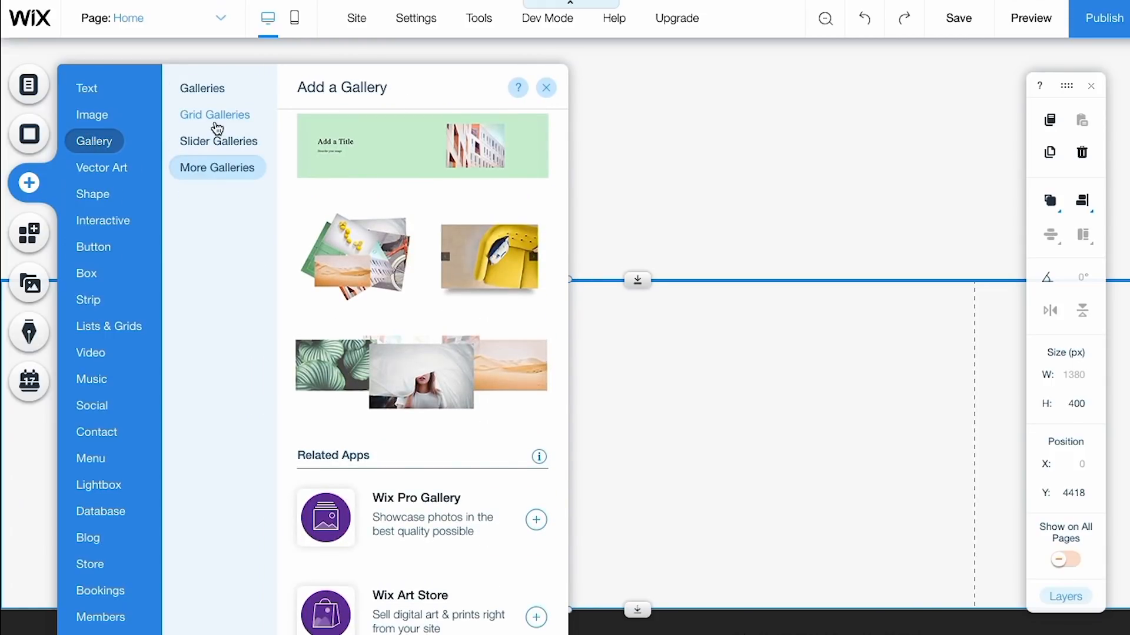
scroll(347, 179, "up", 4)
scroll(347, 179, "up", 10)
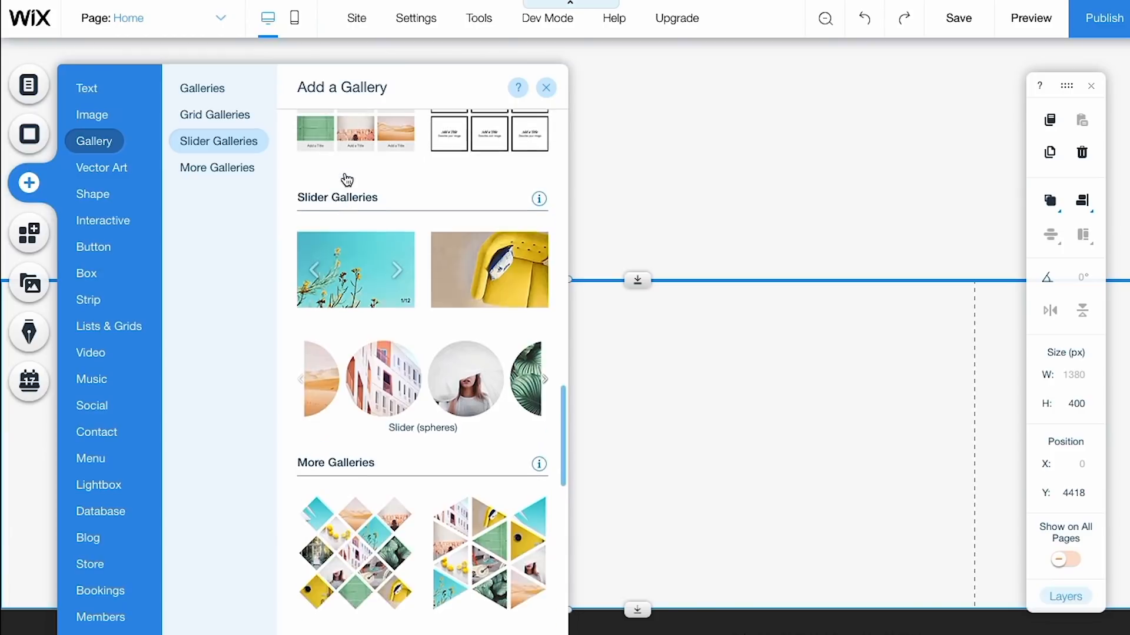
scroll(347, 179, "up", 3)
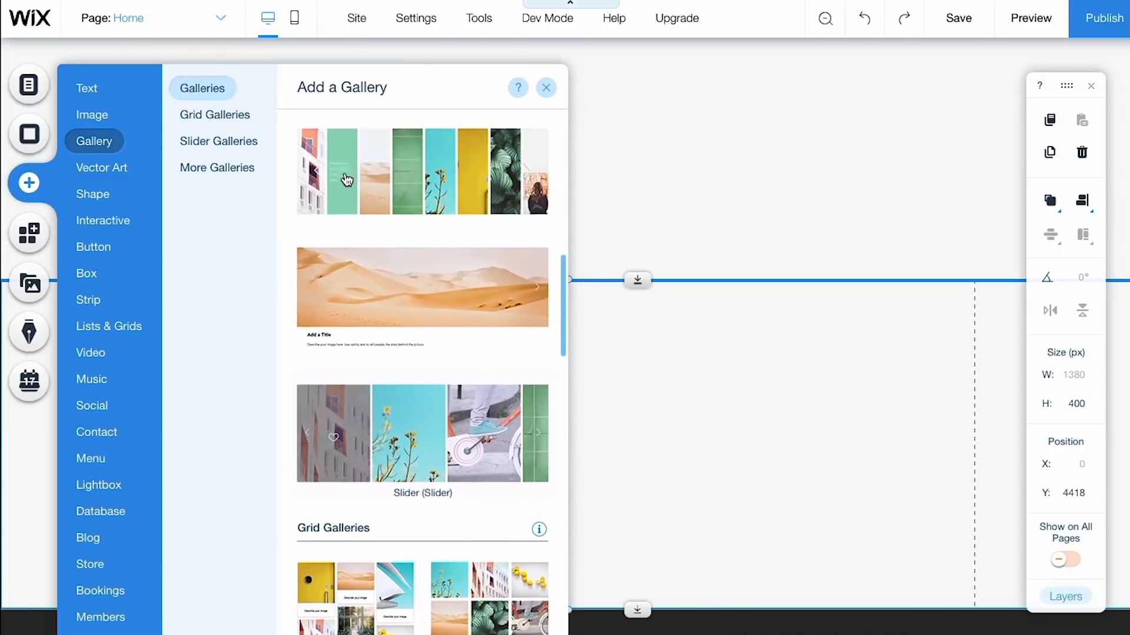
scroll(347, 179, "down", 7)
scroll(347, 180, "down", 10)
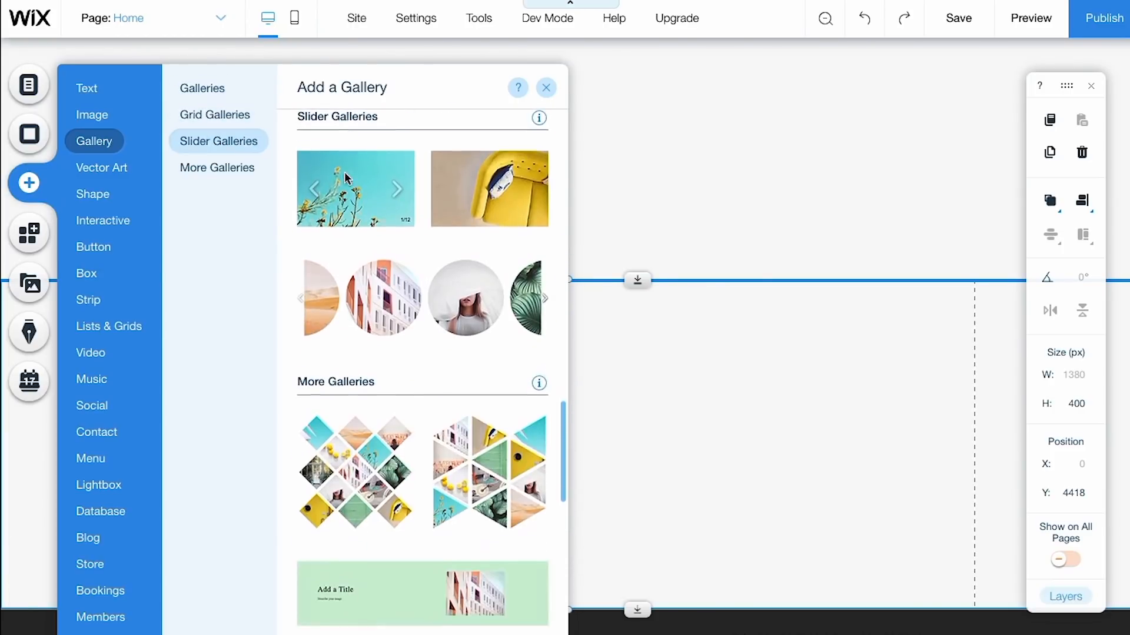
scroll(347, 180, "up", 2)
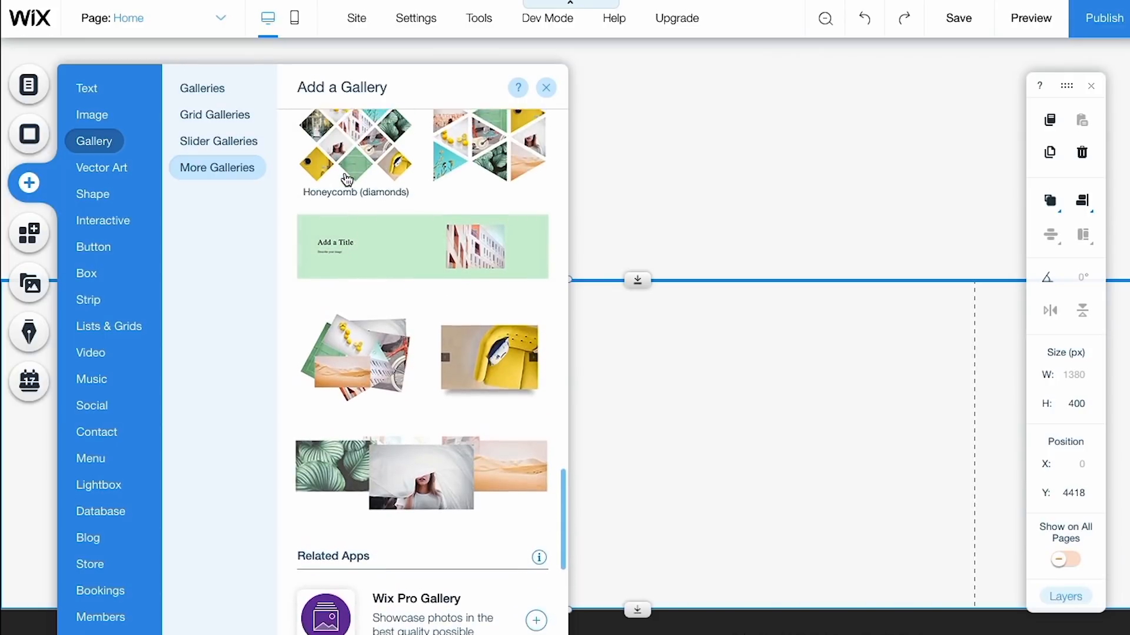
scroll(344, 201, "down", 1)
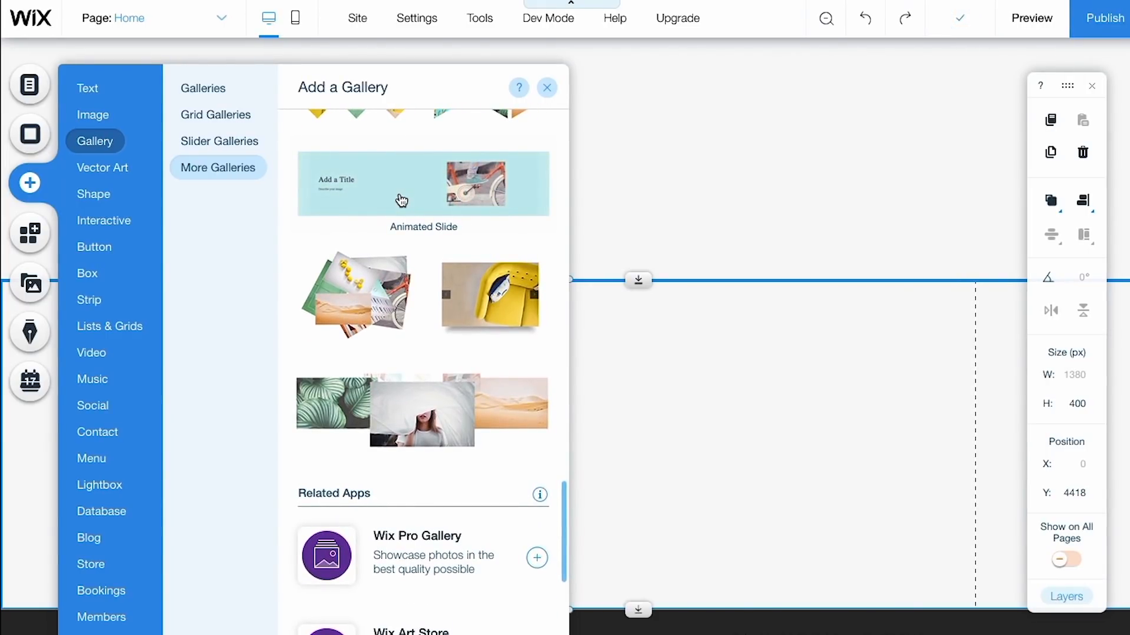
left_click(401, 200)
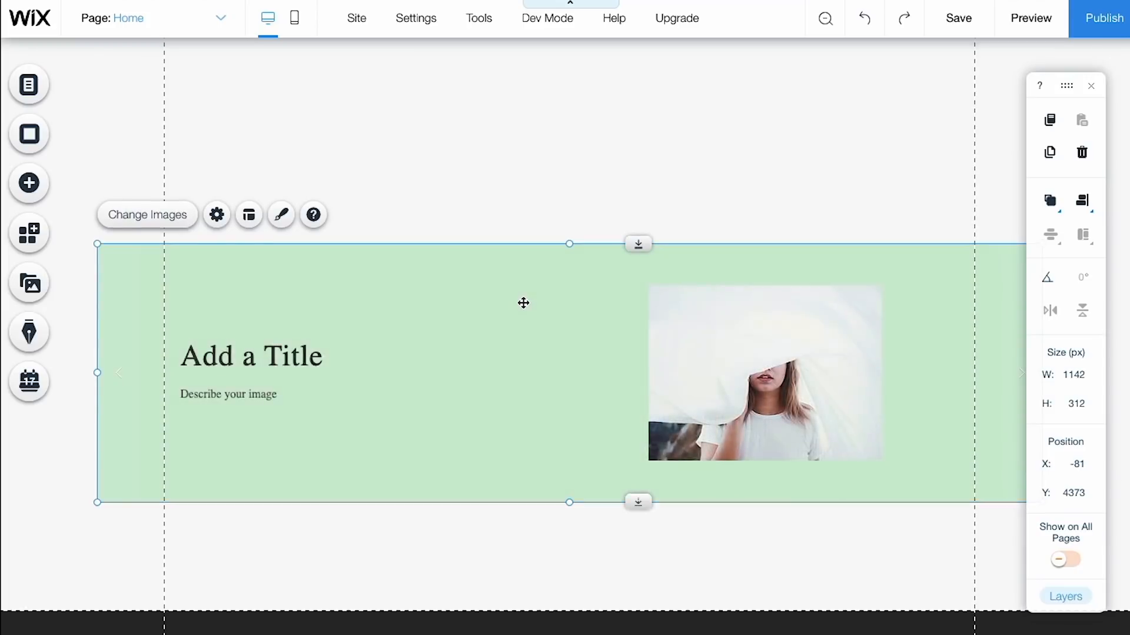
Step: Open the images of the Animated Slide gallery and add the city drawing 11215.jpg
scroll(523, 303, "up", 3)
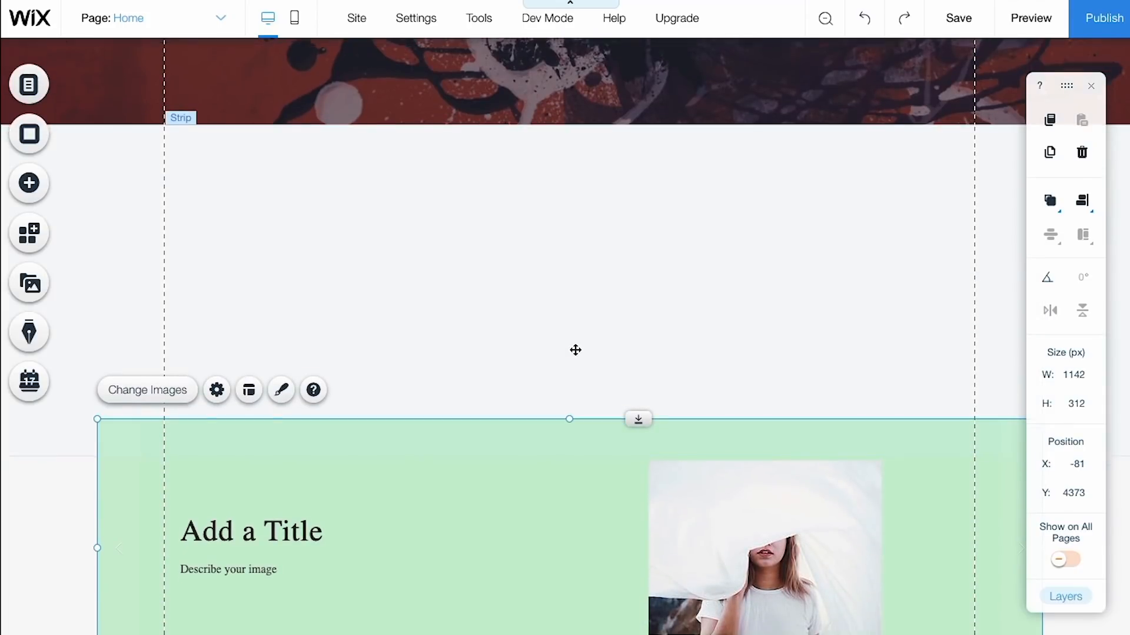
scroll(575, 350, "down", 3)
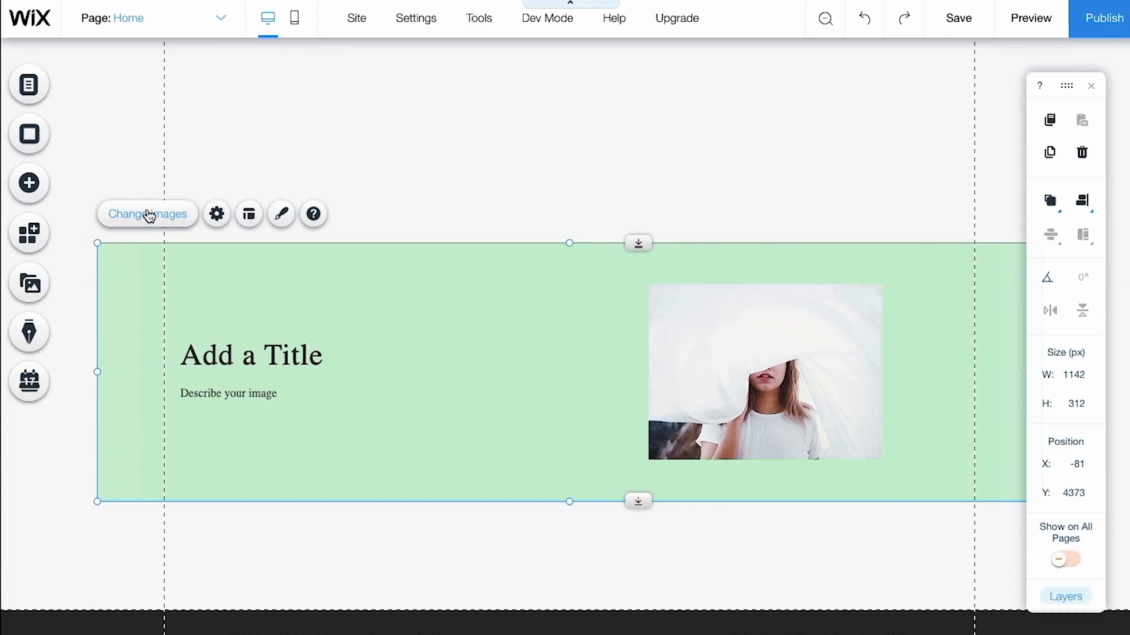
left_click(149, 216)
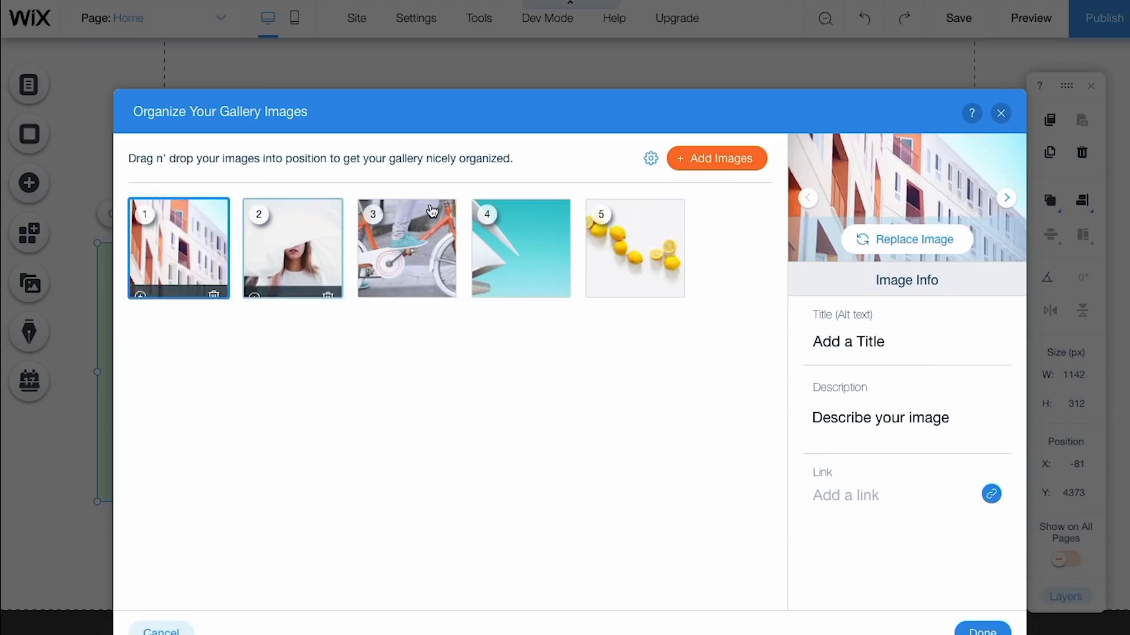
left_click(700, 167)
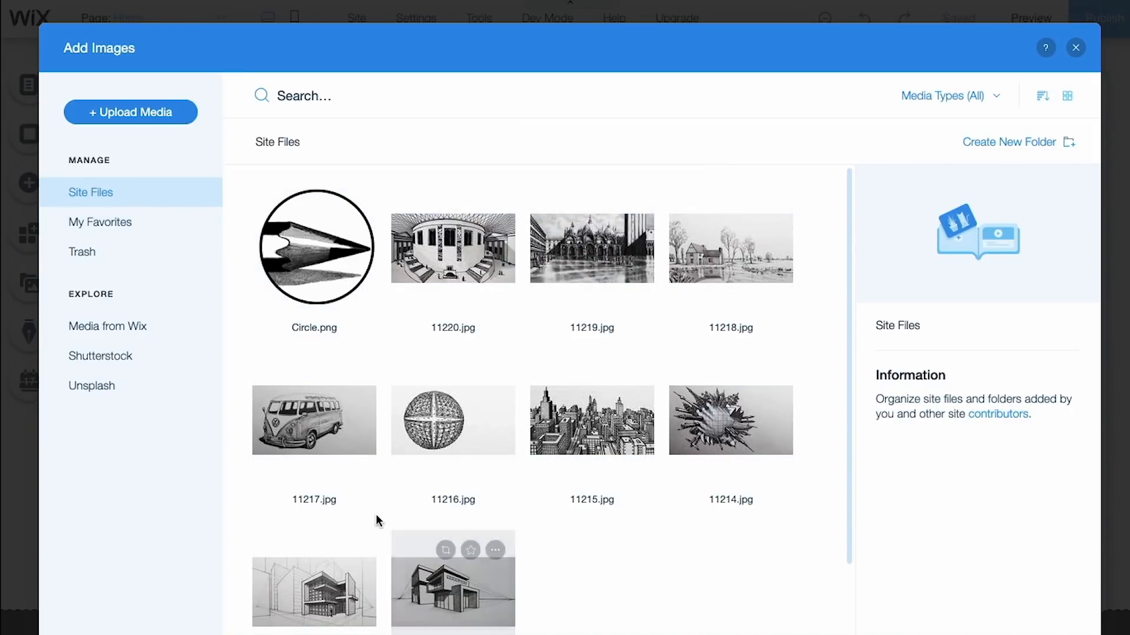
left_click(603, 416)
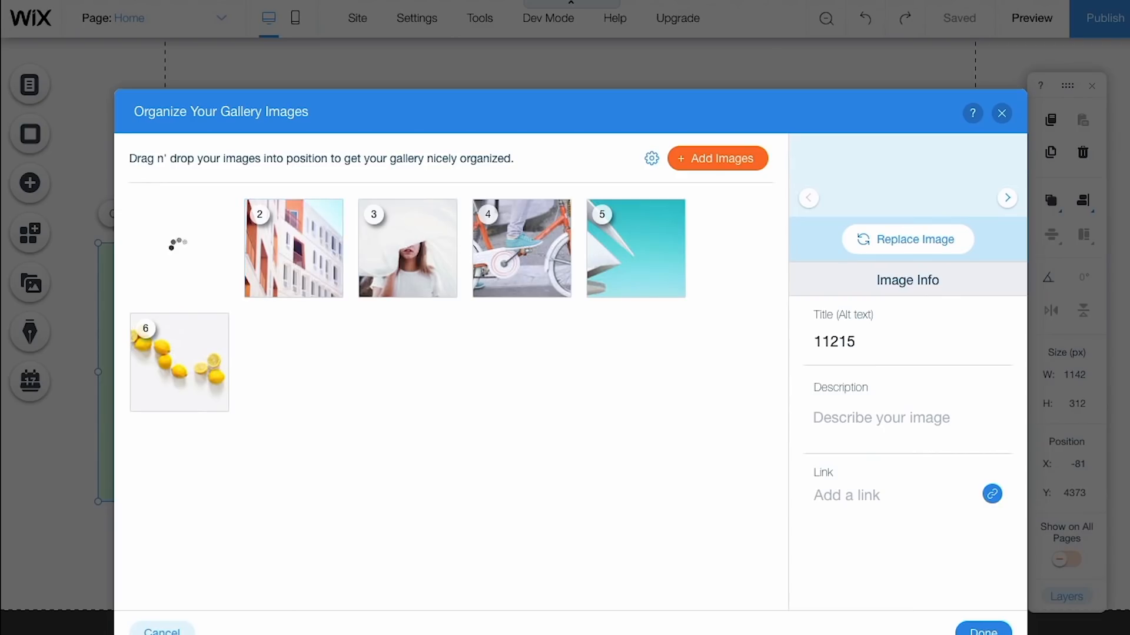
mouse_move(174, 271)
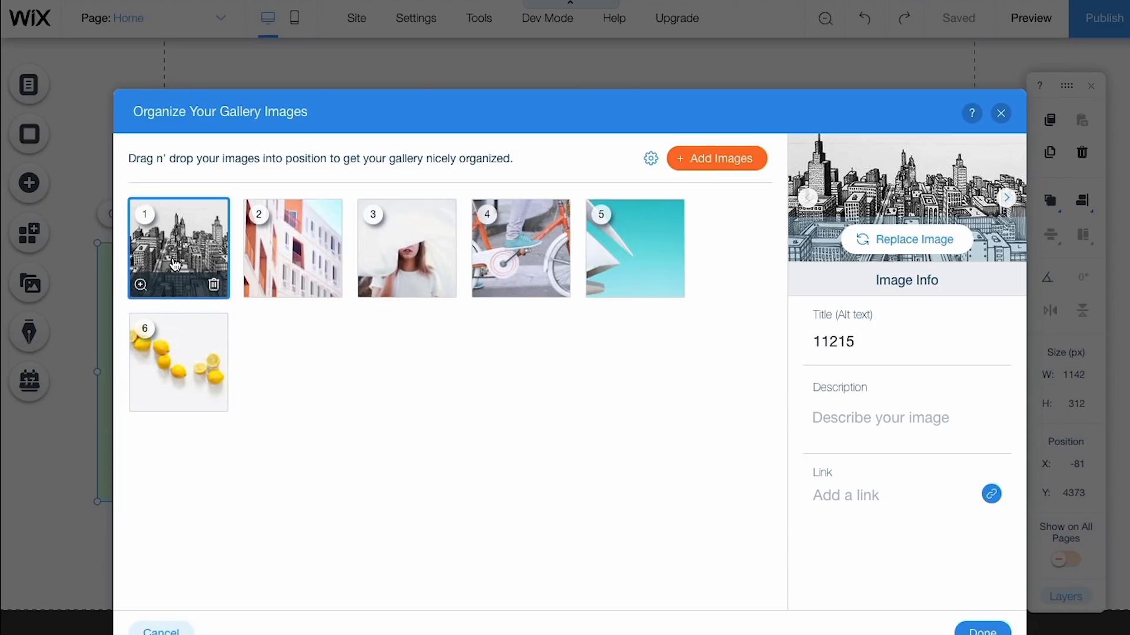
Step: Replace the second slide image, the orange and white building, with 11219.jpg and finish organizing the gallery images
left_click(286, 259)
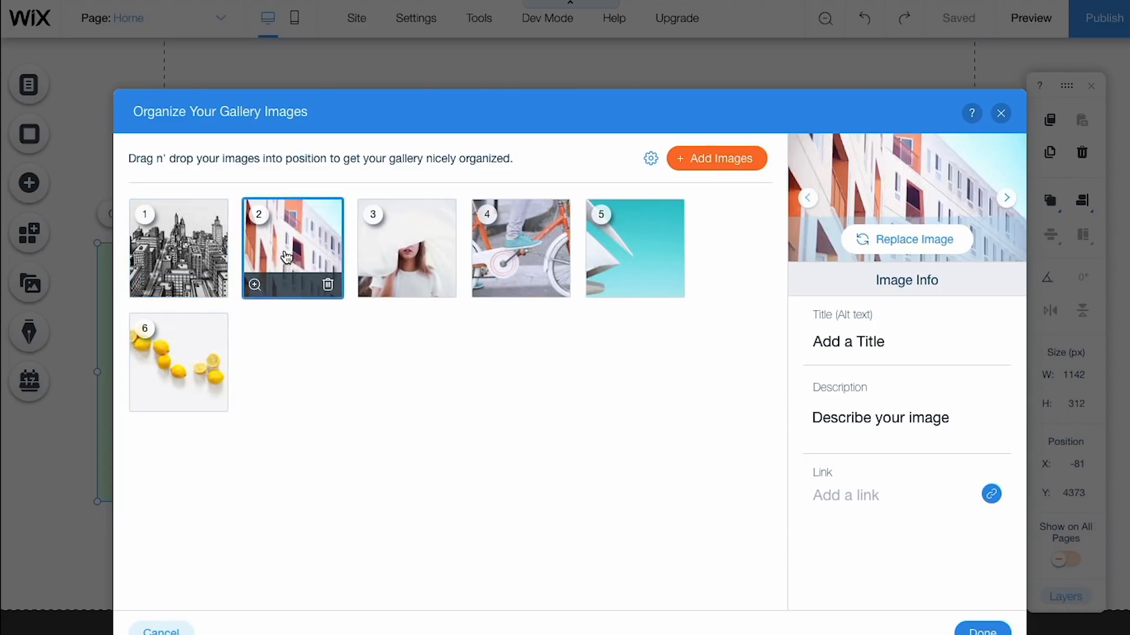
left_click(895, 241)
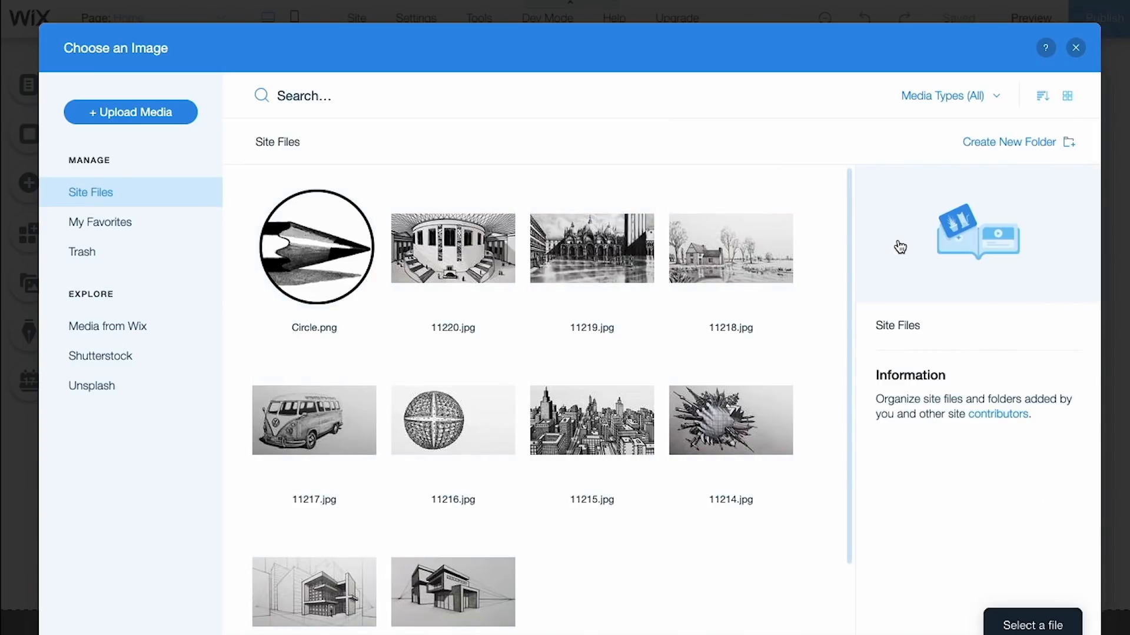
left_click(579, 243)
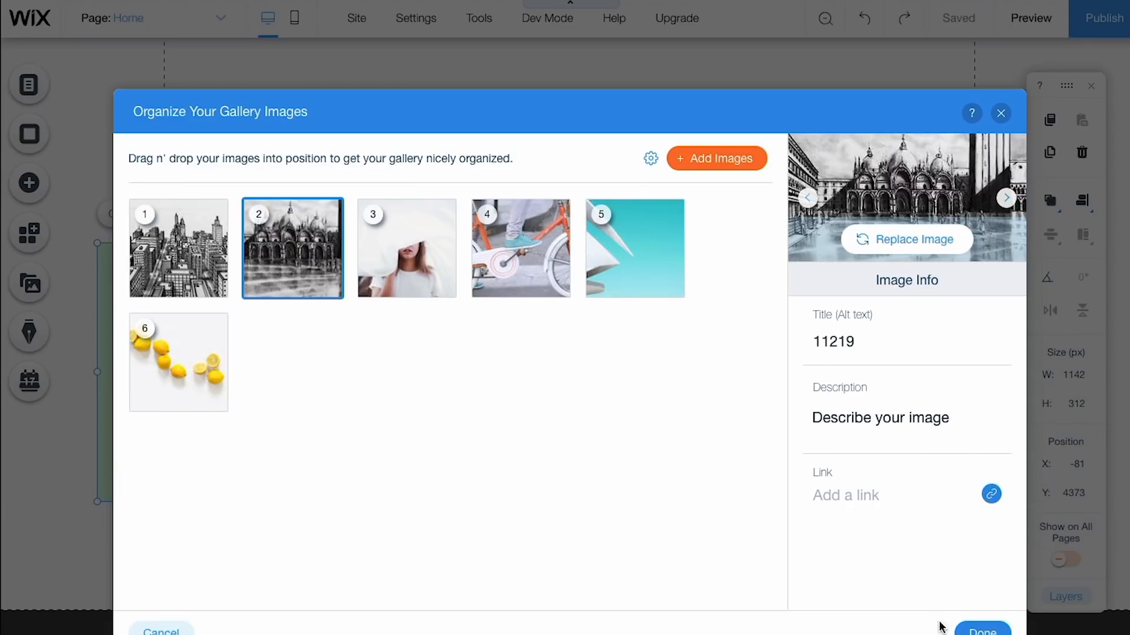
left_click(979, 631)
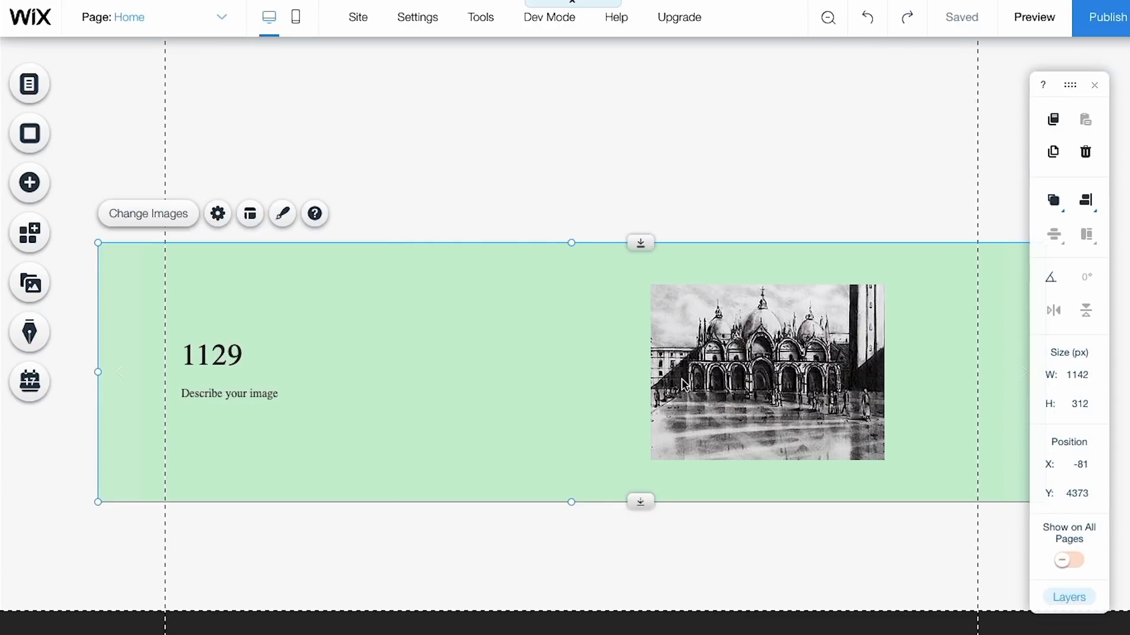
Step: Retitle the second image of the Animated Slide gallery, the domed building drawing, as "Drawing One"
left_click(148, 214)
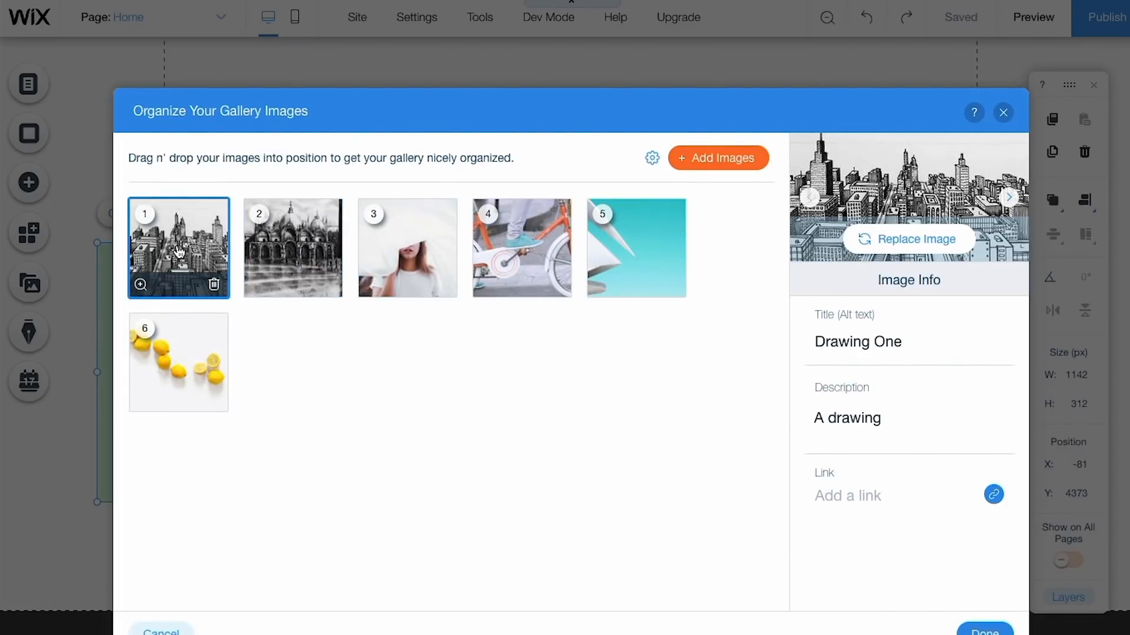
left_click(287, 252)
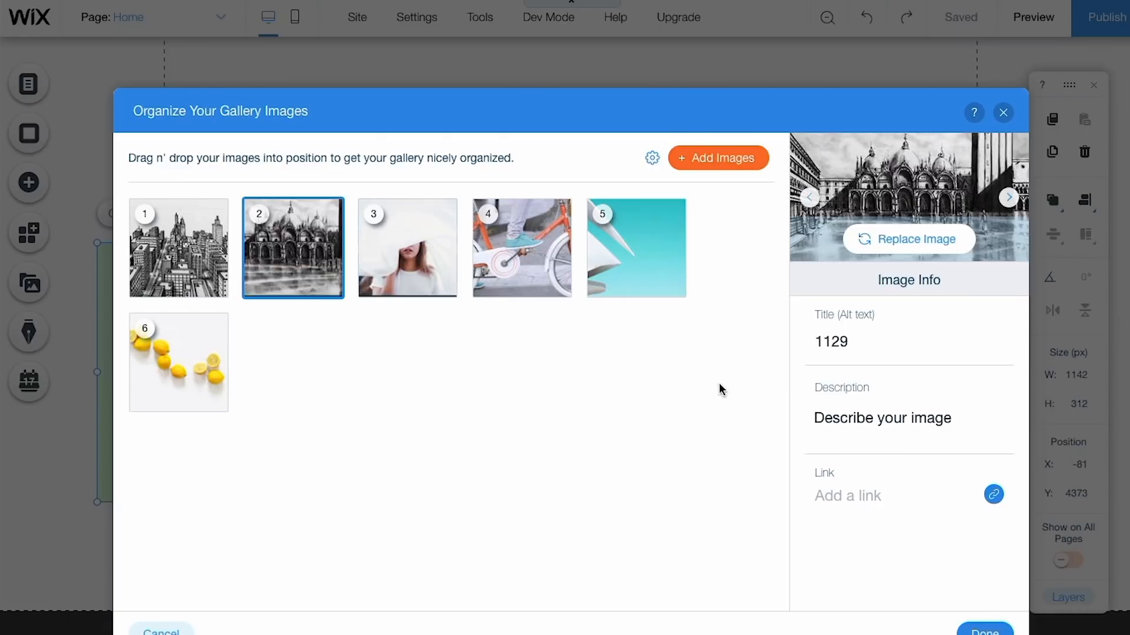
left_click(847, 340)
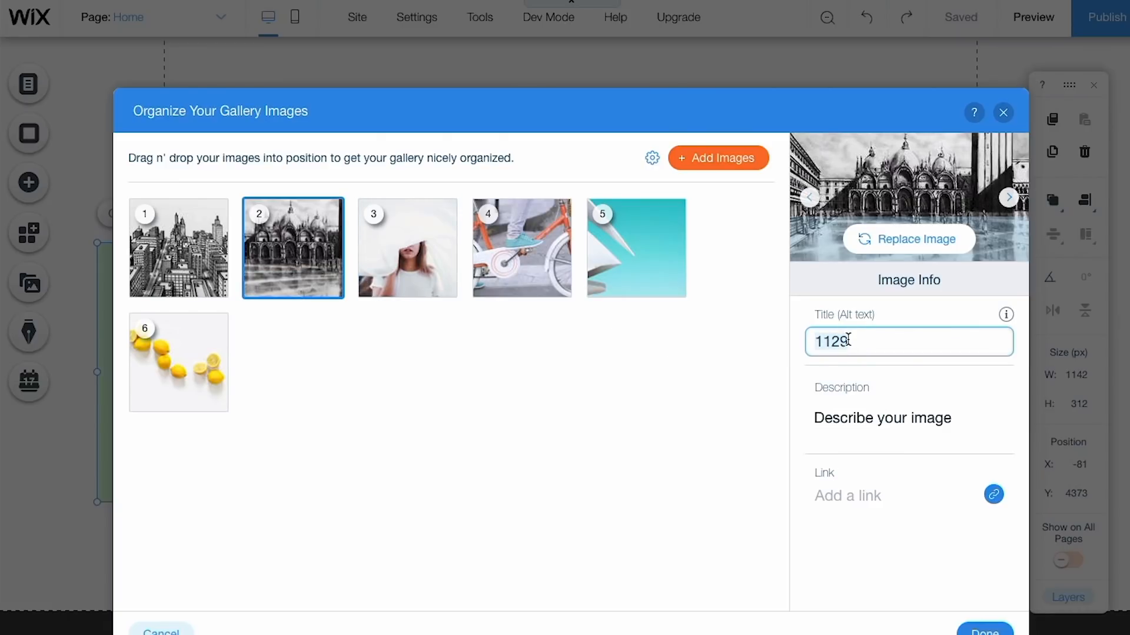
left_click(851, 343)
key("BackSpace")
key("BackSpace")
key("BackSpace")
key("BackSpace")
type("Drawing On")
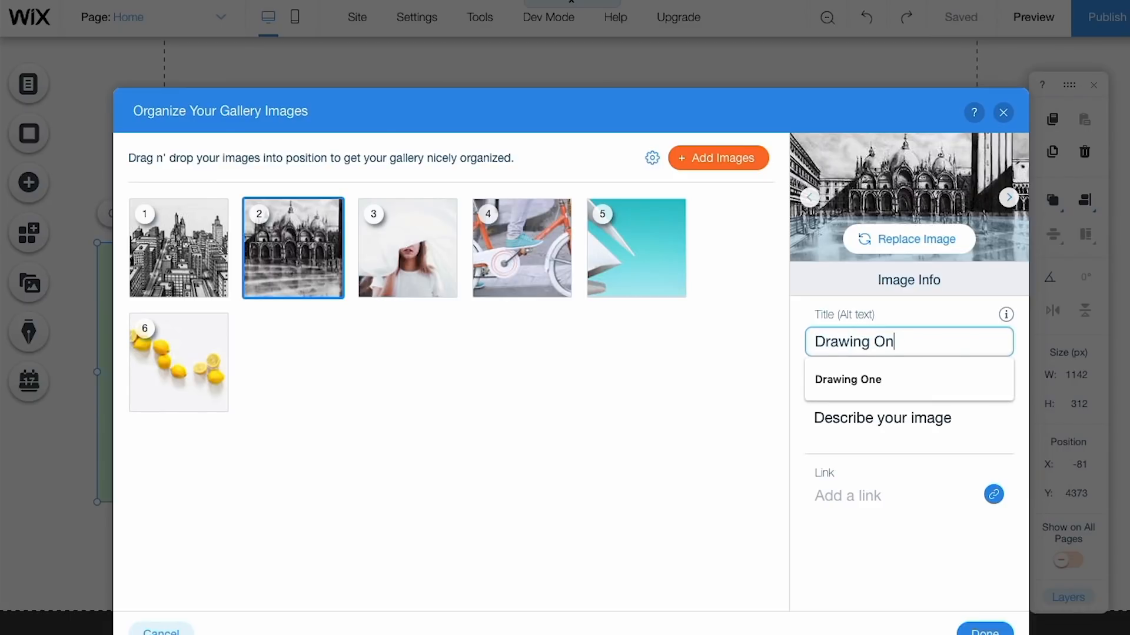
type("e")
Step: Replace the second image's description with "A drawing" and finish organizing the gallery images
left_click(847, 420)
key("BackSpace")
type("A drawing")
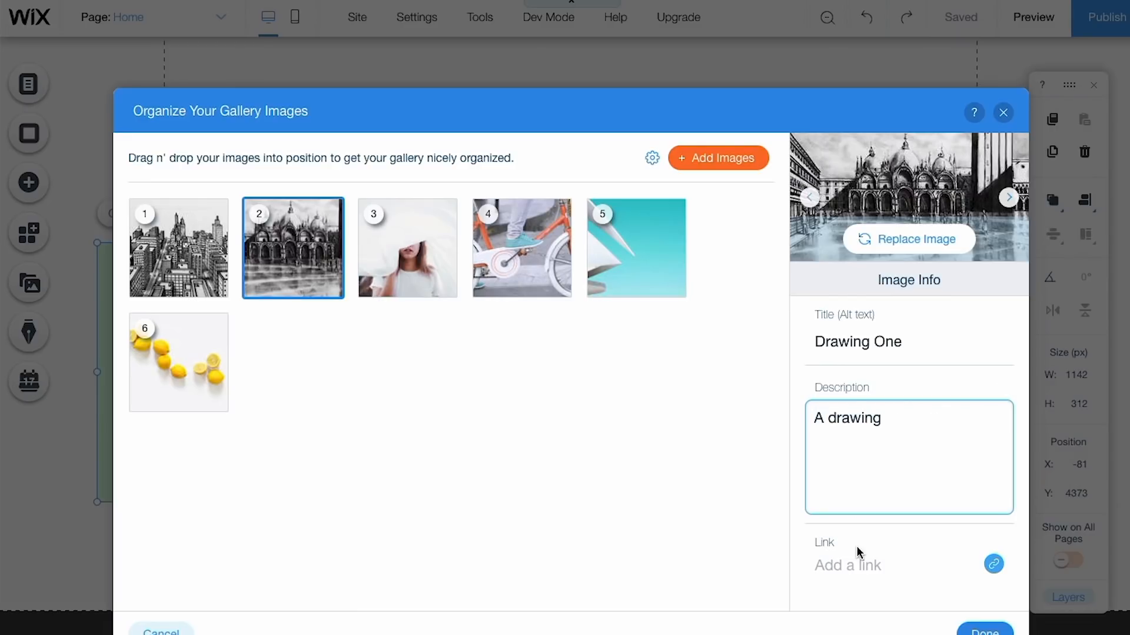
left_click(984, 629)
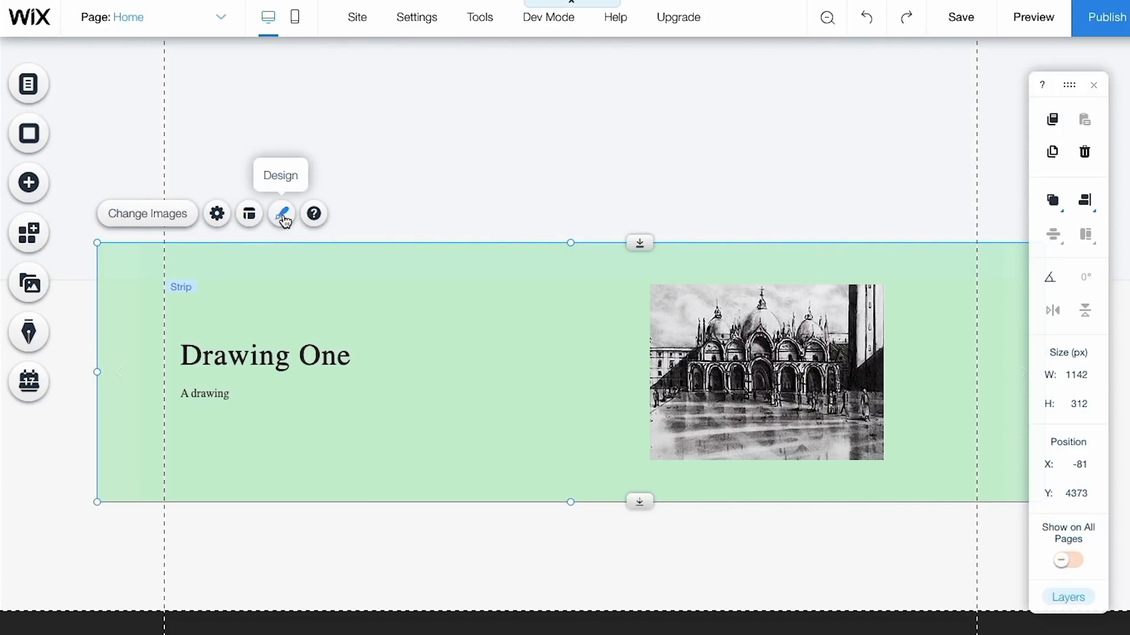
Step: Try center and right text alignment on the Animated Slide gallery, then return it to left alignment
left_click(249, 214)
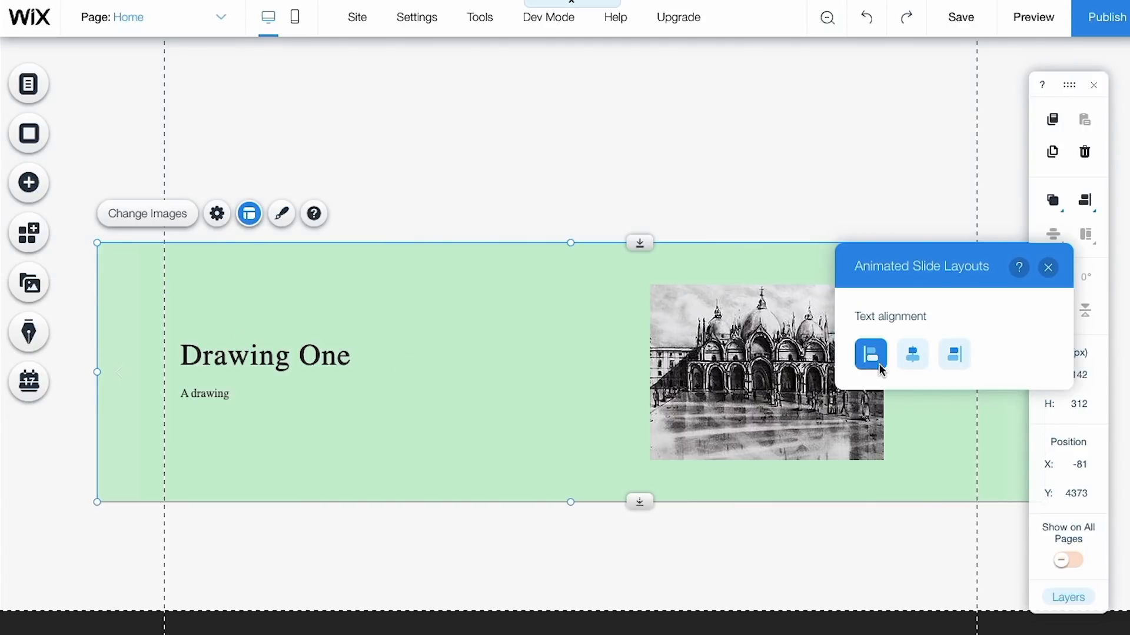
left_click(912, 358)
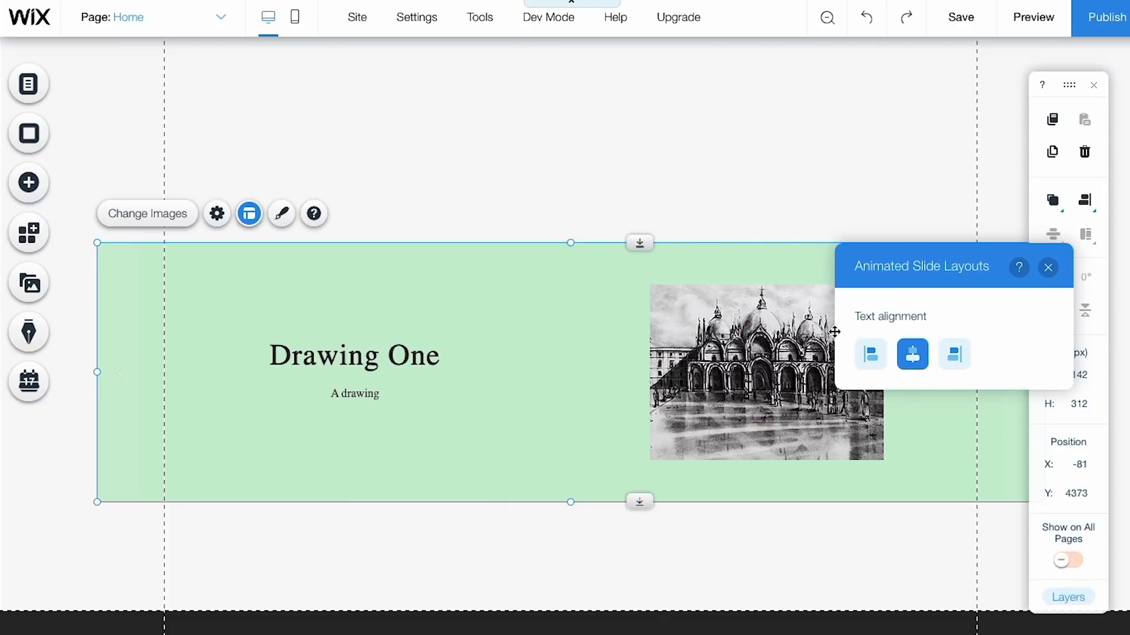
left_click(956, 357)
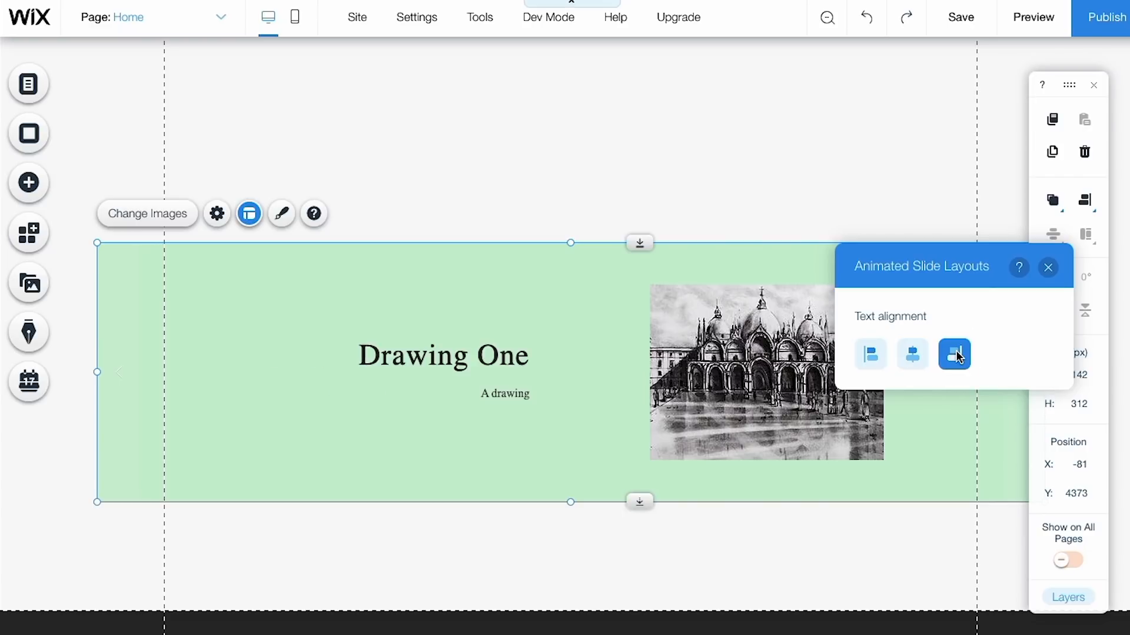
left_click(872, 356)
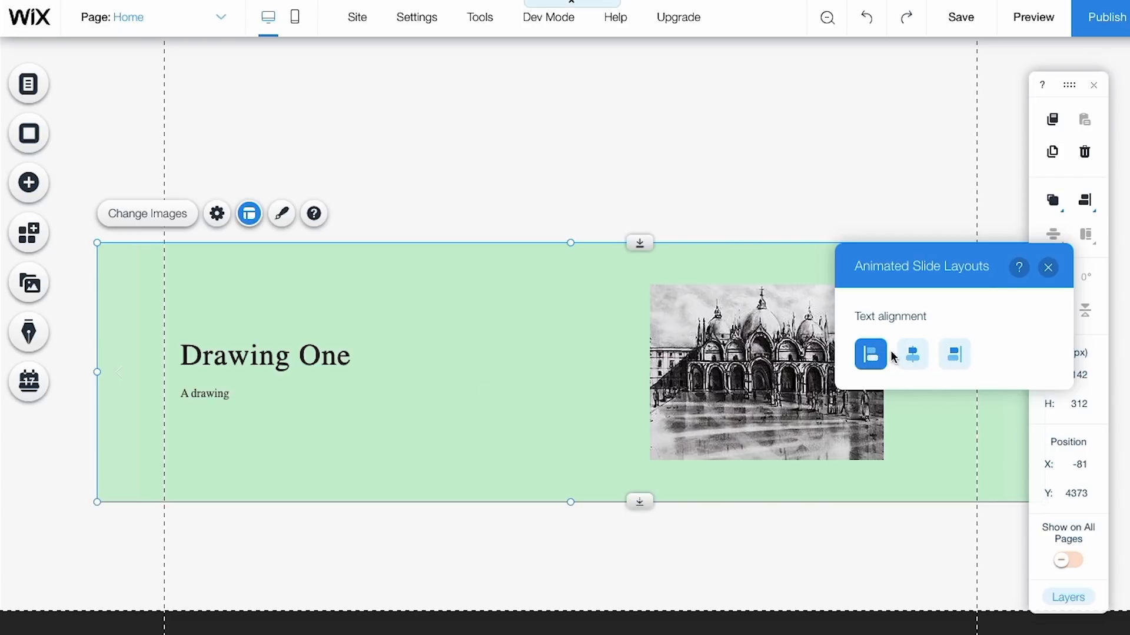
Step: Customize the Animated Slide gallery's design by setting the Slide 2 background color to light gray #CCCCCC
left_click(281, 214)
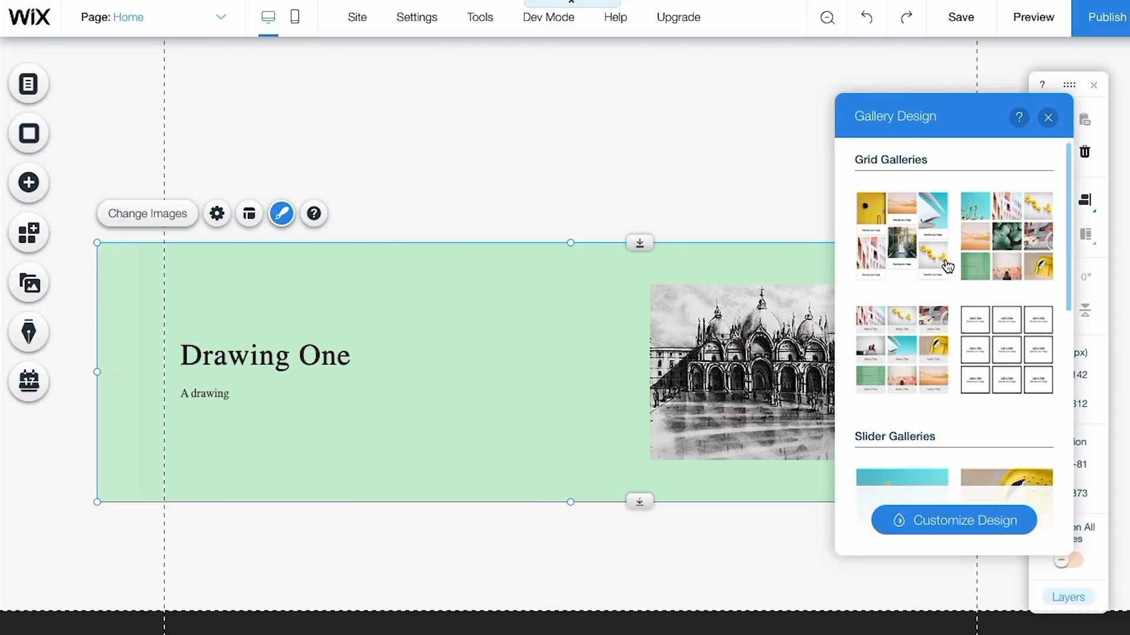
scroll(944, 265, "down", 4)
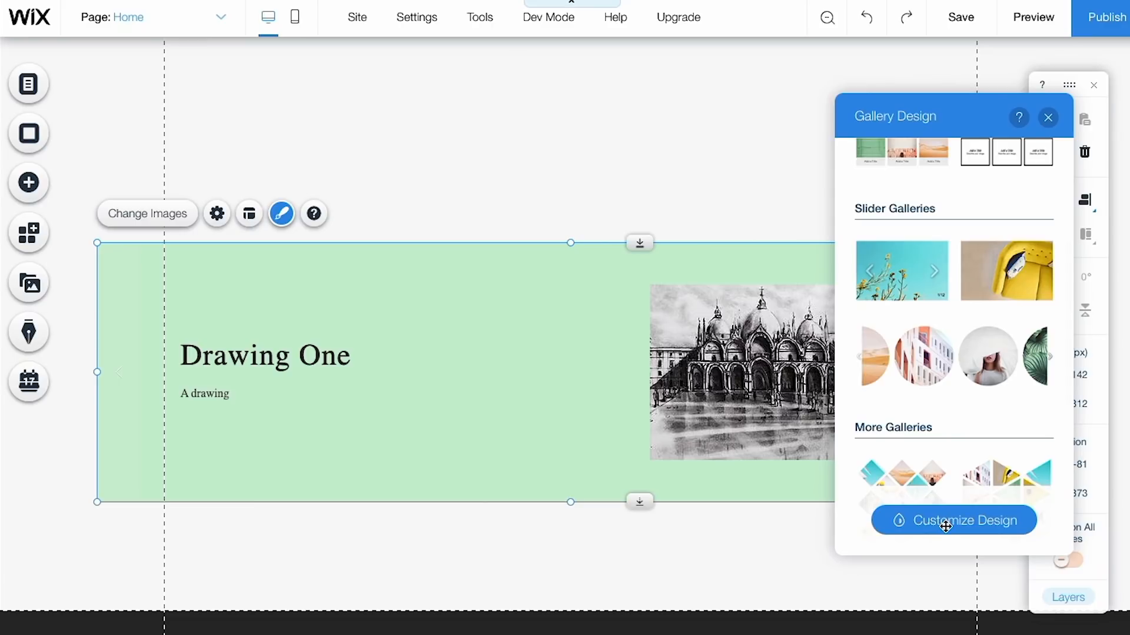
left_click(946, 532)
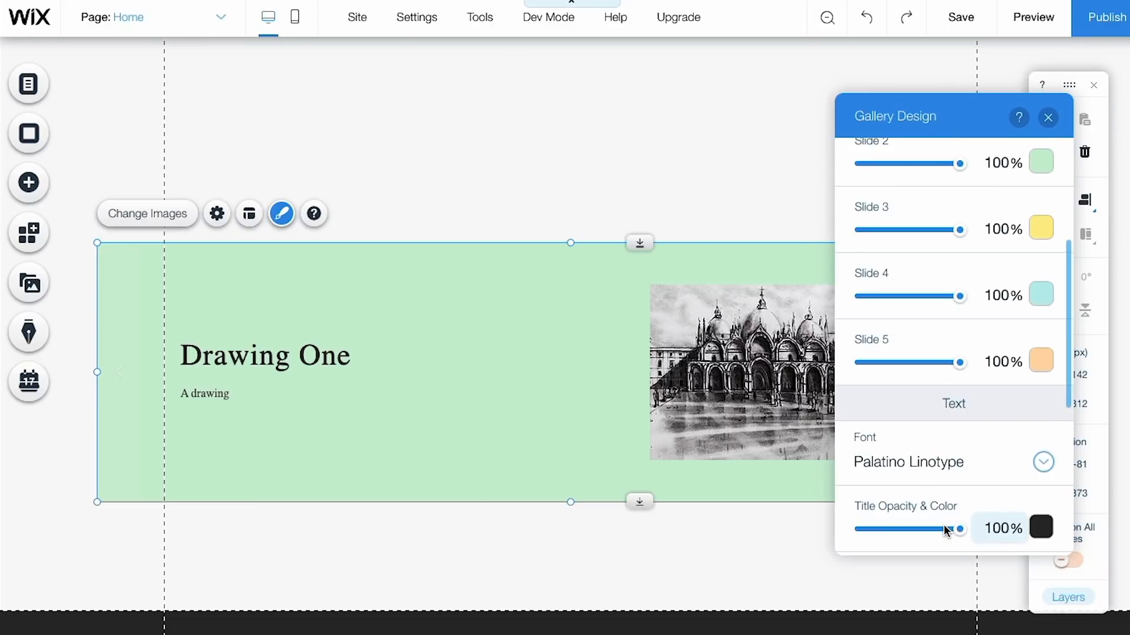
scroll(898, 213, "up", 3)
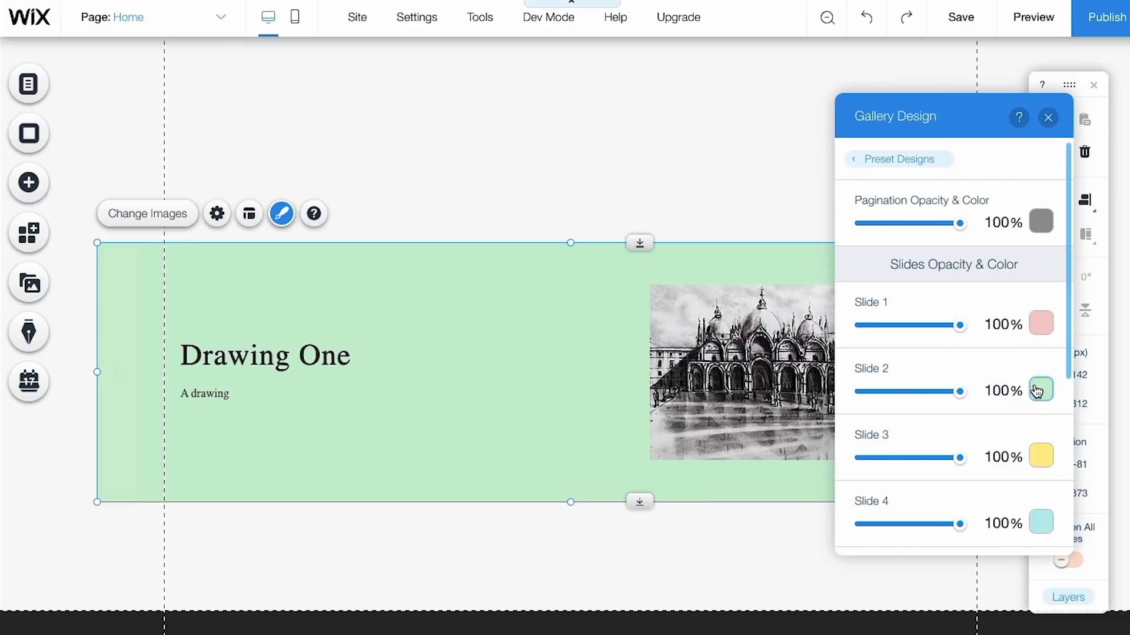
left_click(1041, 389)
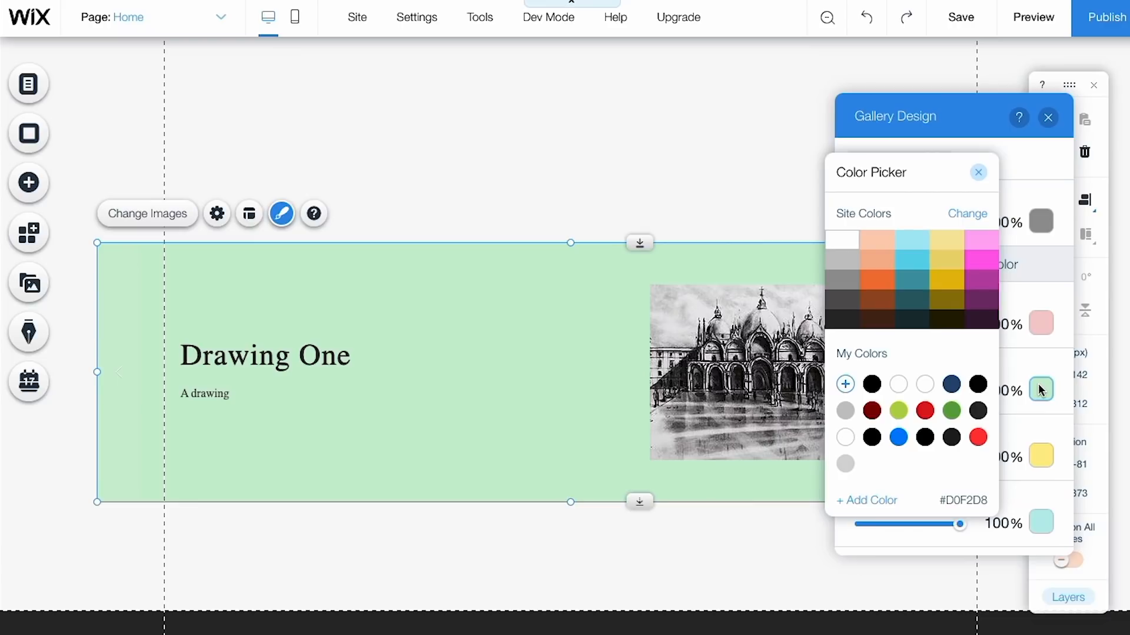
left_click(875, 265)
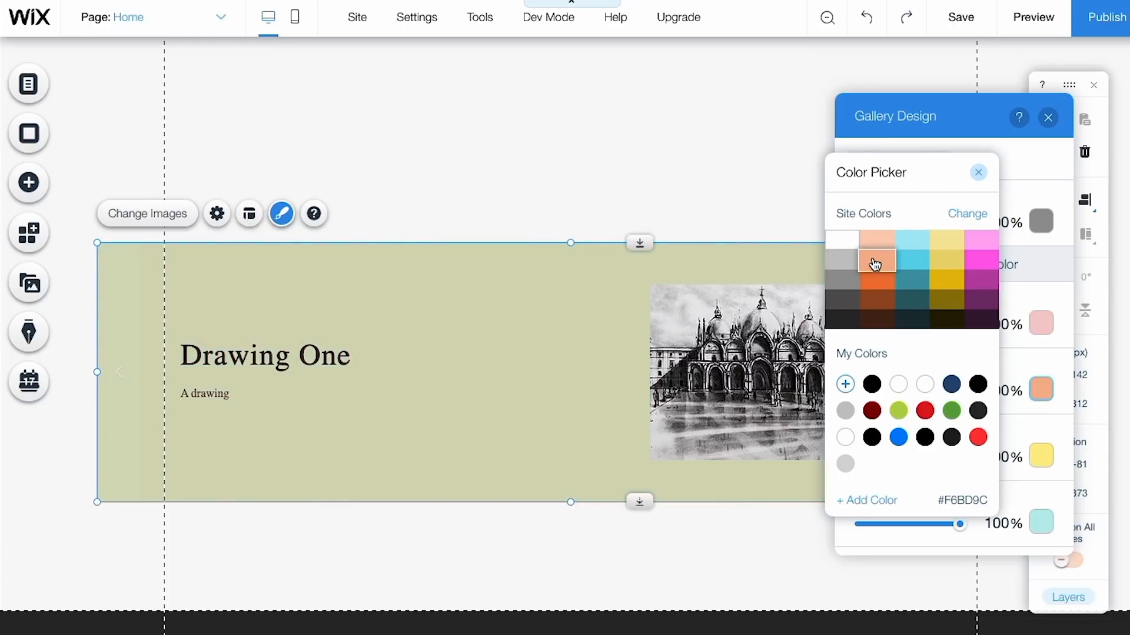
left_click(843, 265)
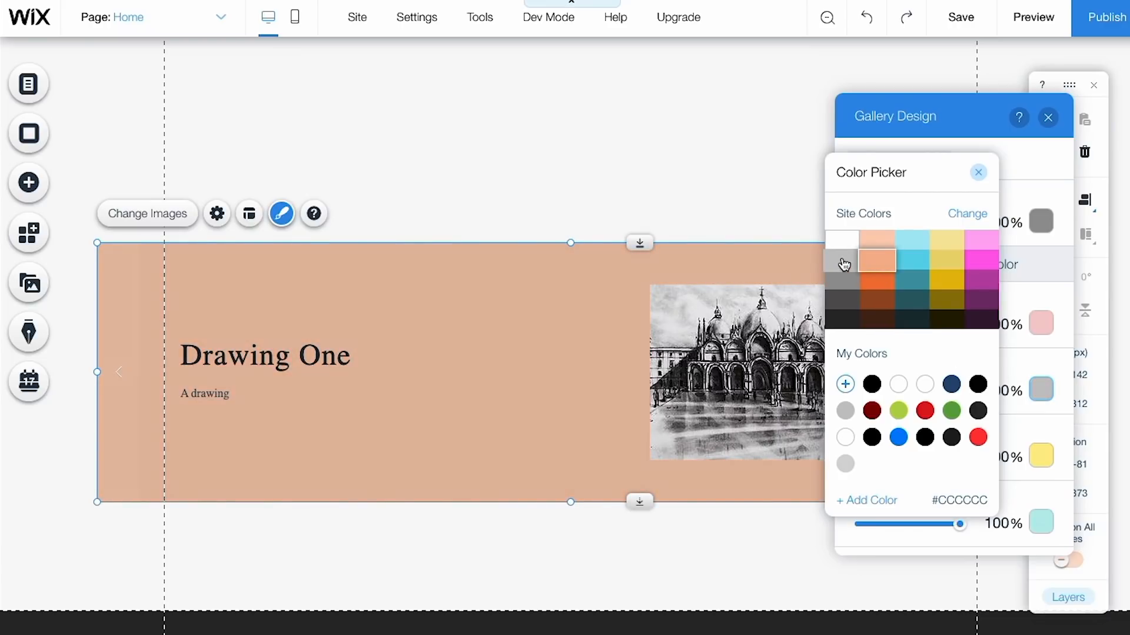
left_click(915, 265)
left_click(844, 264)
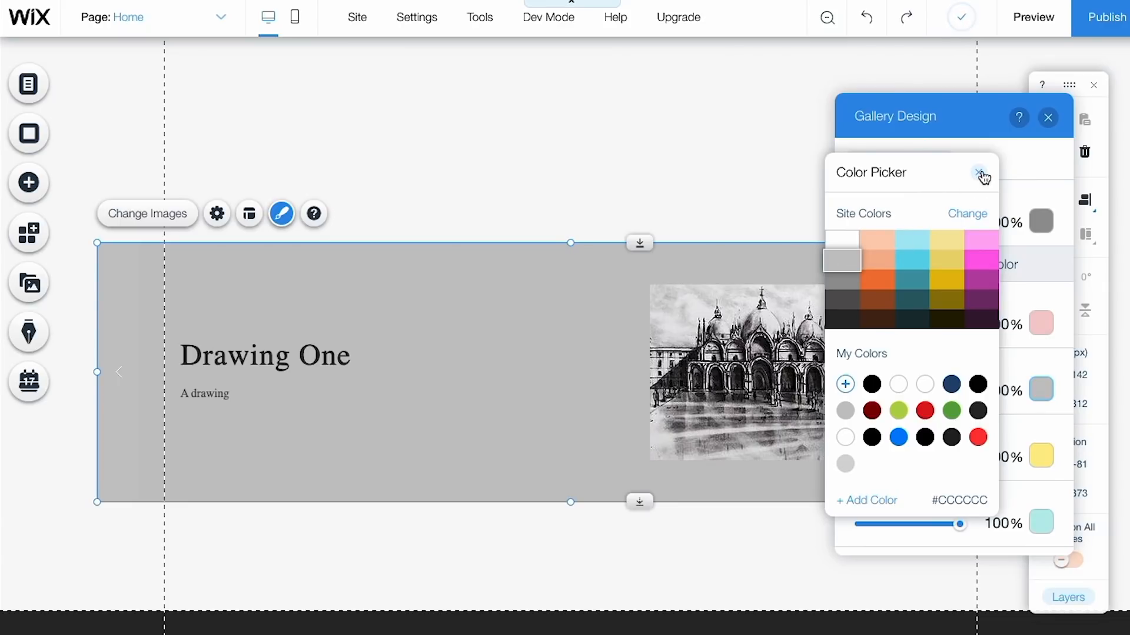
left_click(980, 174)
left_click(1048, 117)
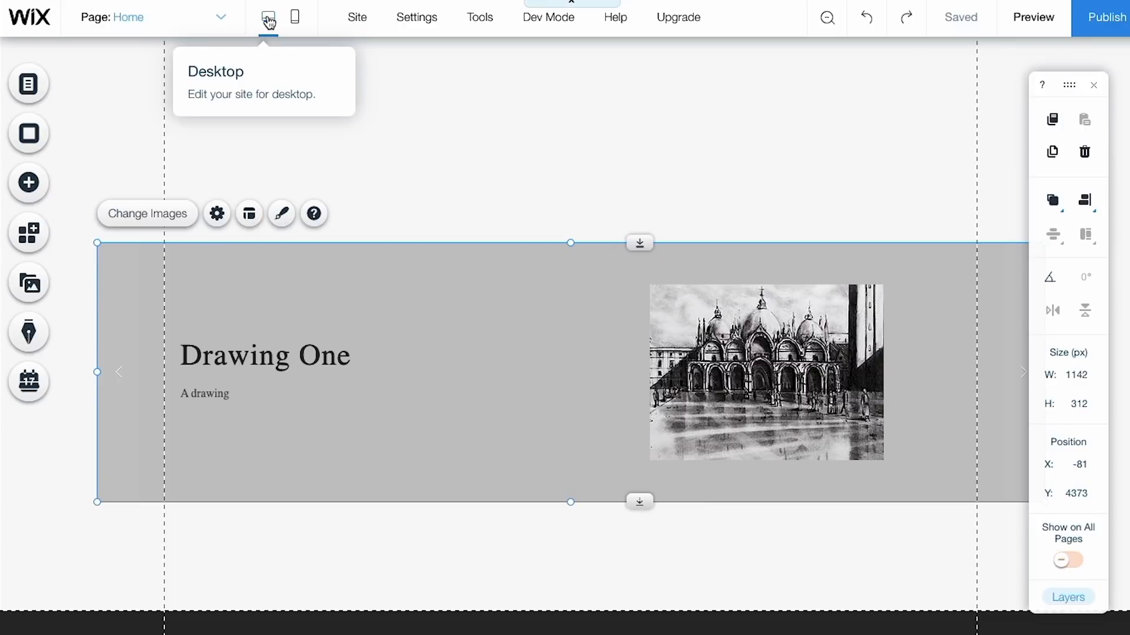
Step: Preview the mobile version of the home page, examining the drawings, course section and circular slider gallery
left_click(296, 21)
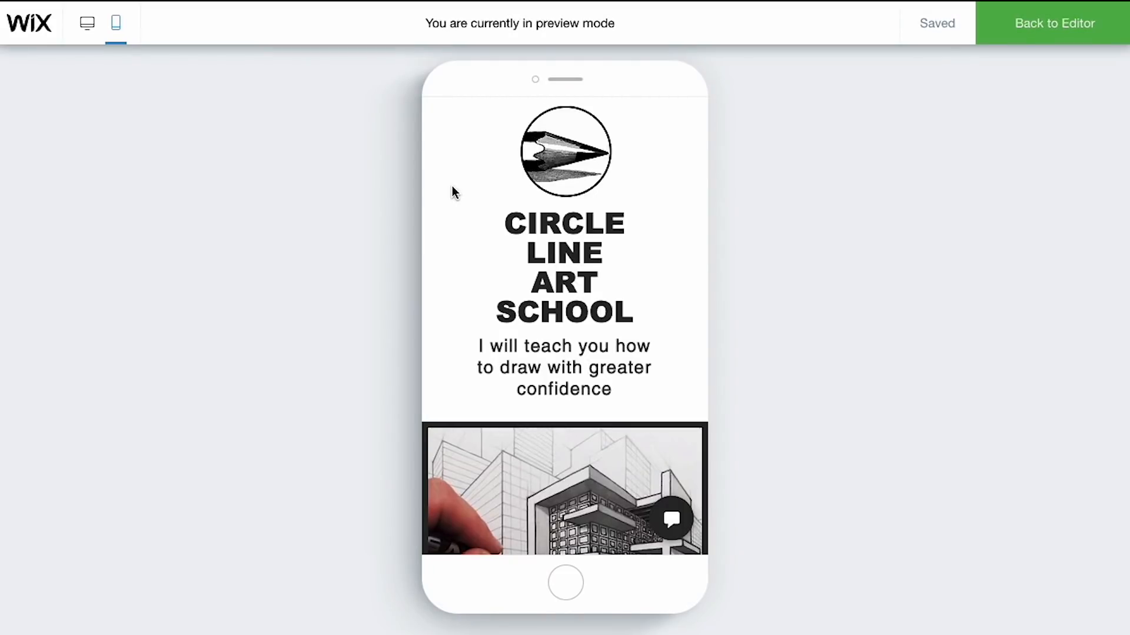
scroll(453, 188, "down", 5)
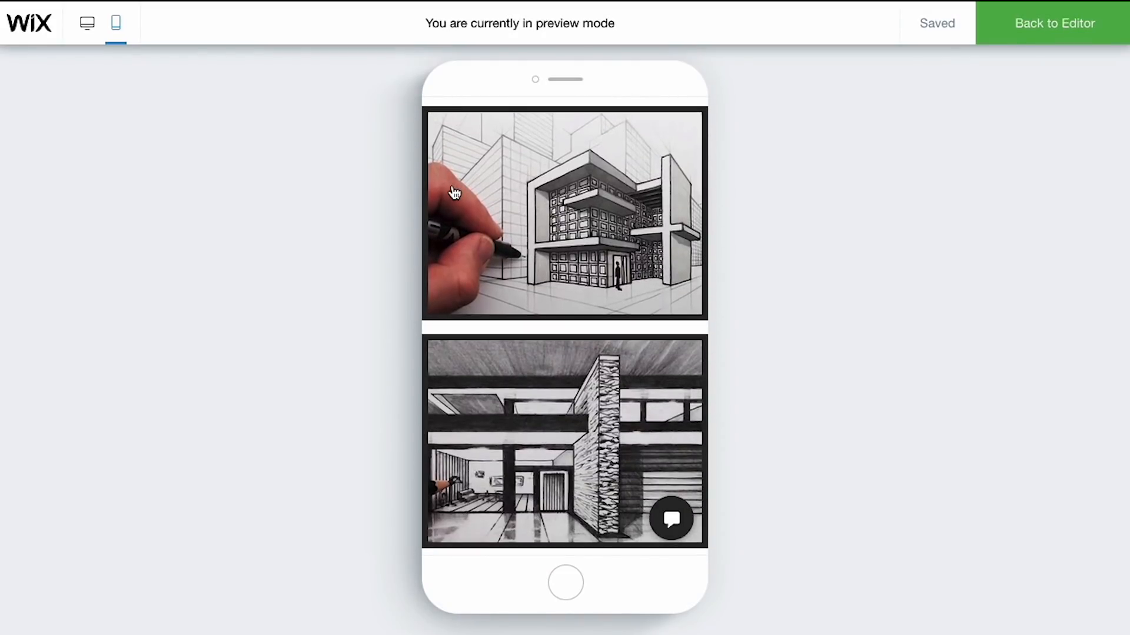
scroll(454, 192, "down", 7)
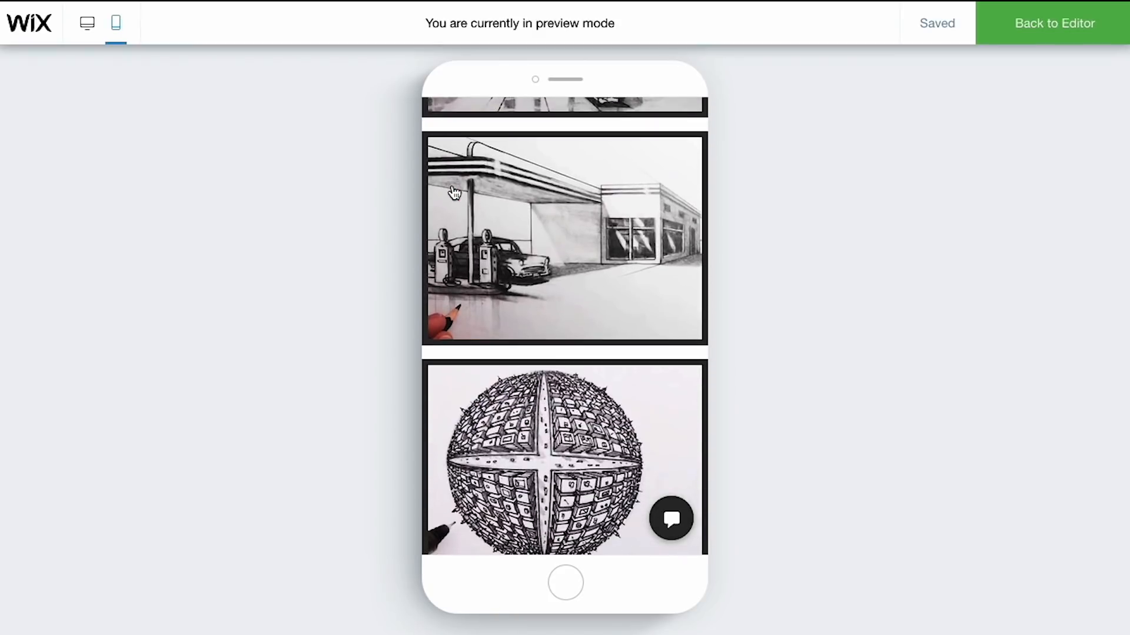
scroll(454, 192, "down", 8)
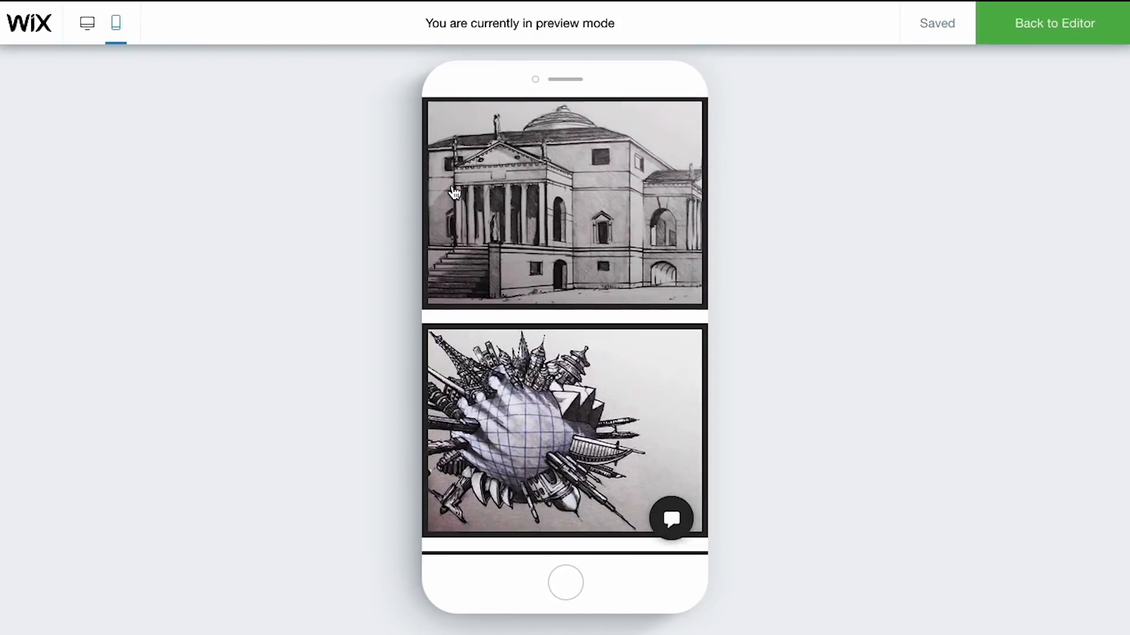
scroll(455, 192, "down", 7)
scroll(454, 192, "down", 7)
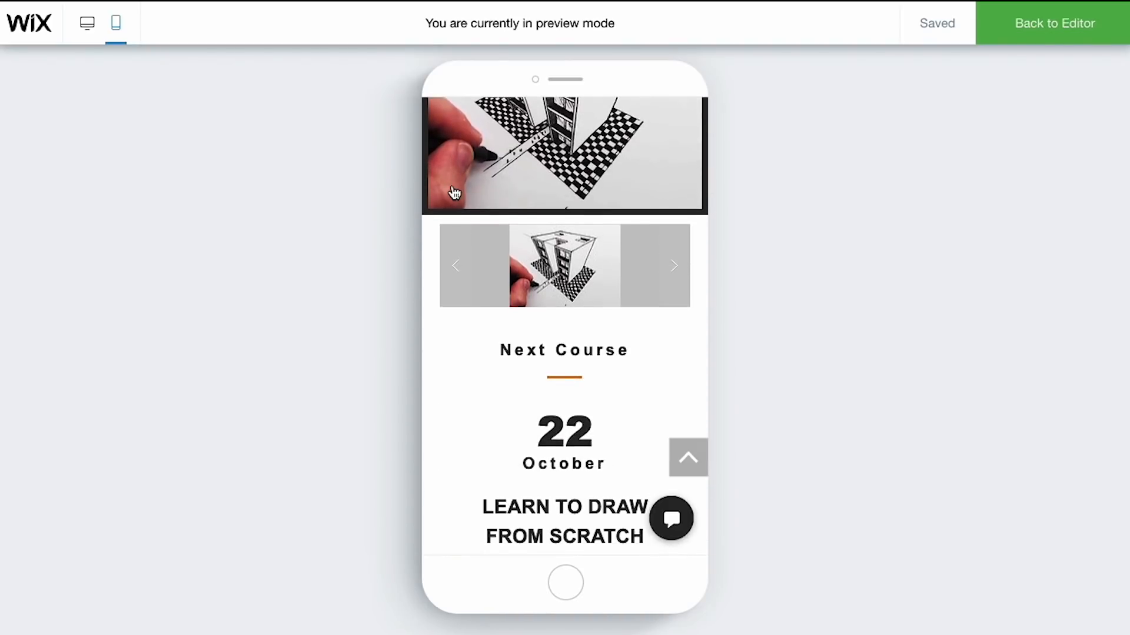
scroll(454, 192, "down", 3)
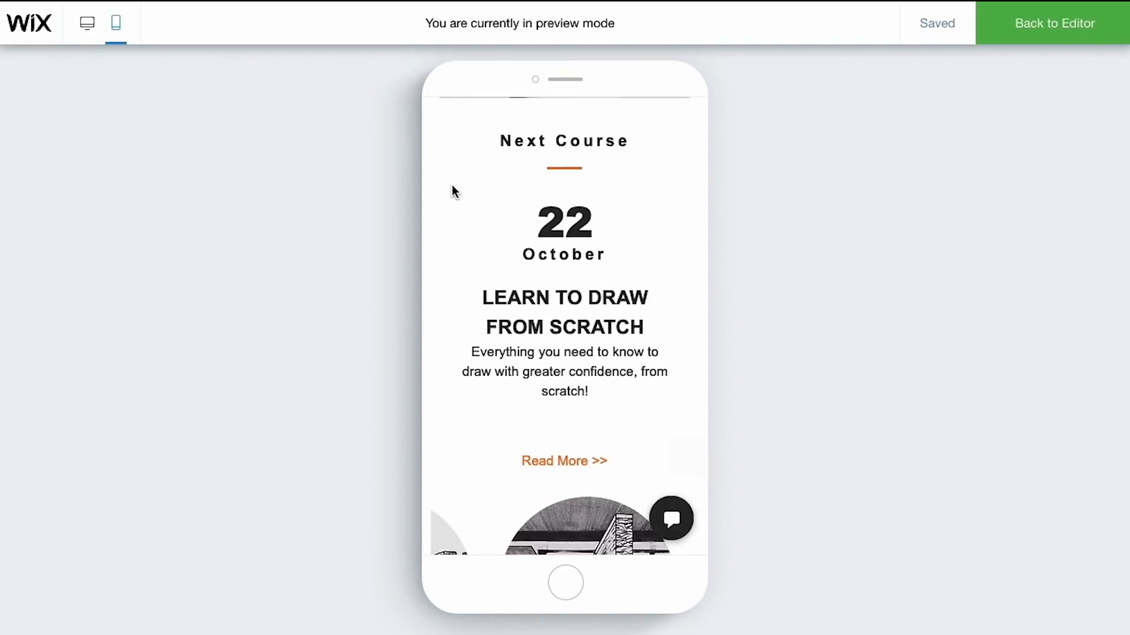
scroll(453, 187, "down", 3)
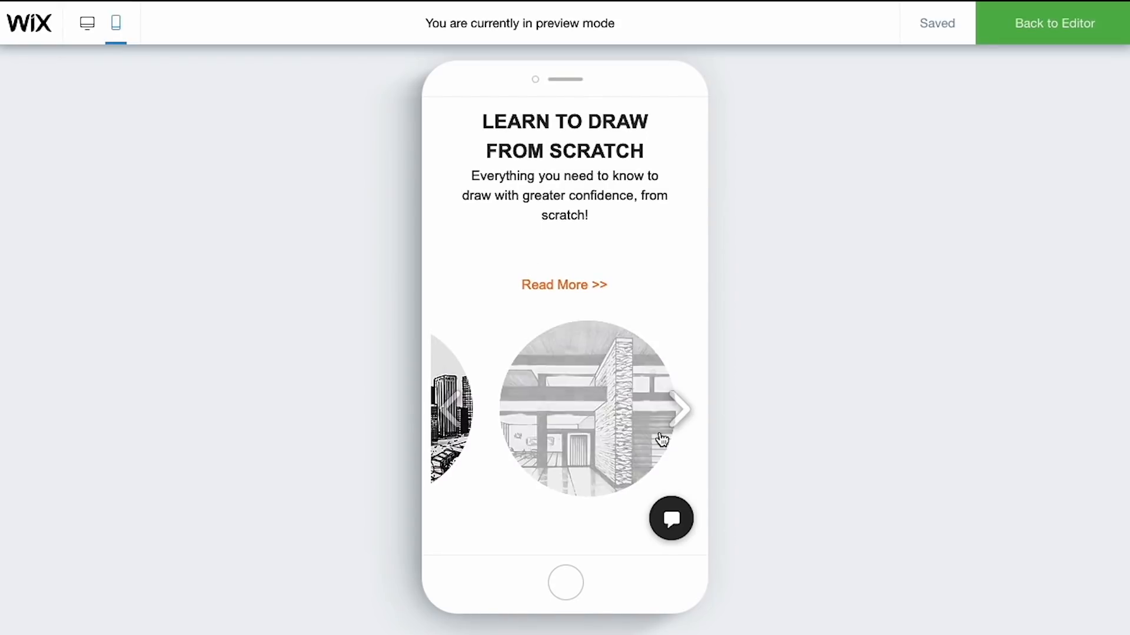
left_click(682, 417)
left_click(683, 418)
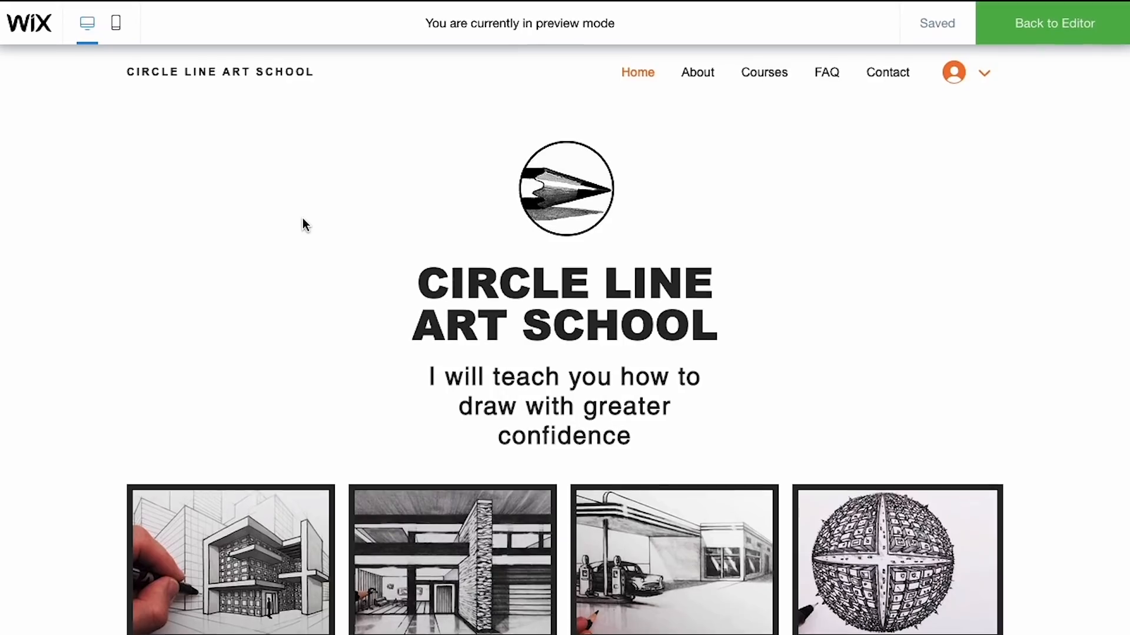
Step: Review the desktop preview of the home page from the header through the galleries to the sign-up section and circular slider
scroll(304, 224, "down", 3)
scroll(304, 222, "down", 6)
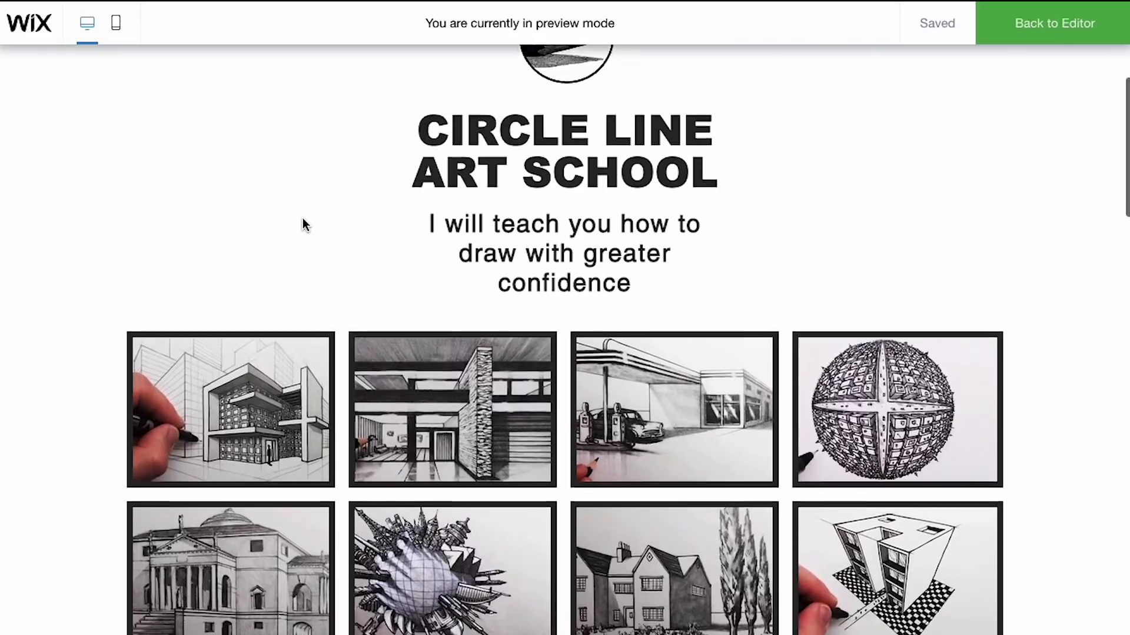
scroll(305, 226, "down", 6)
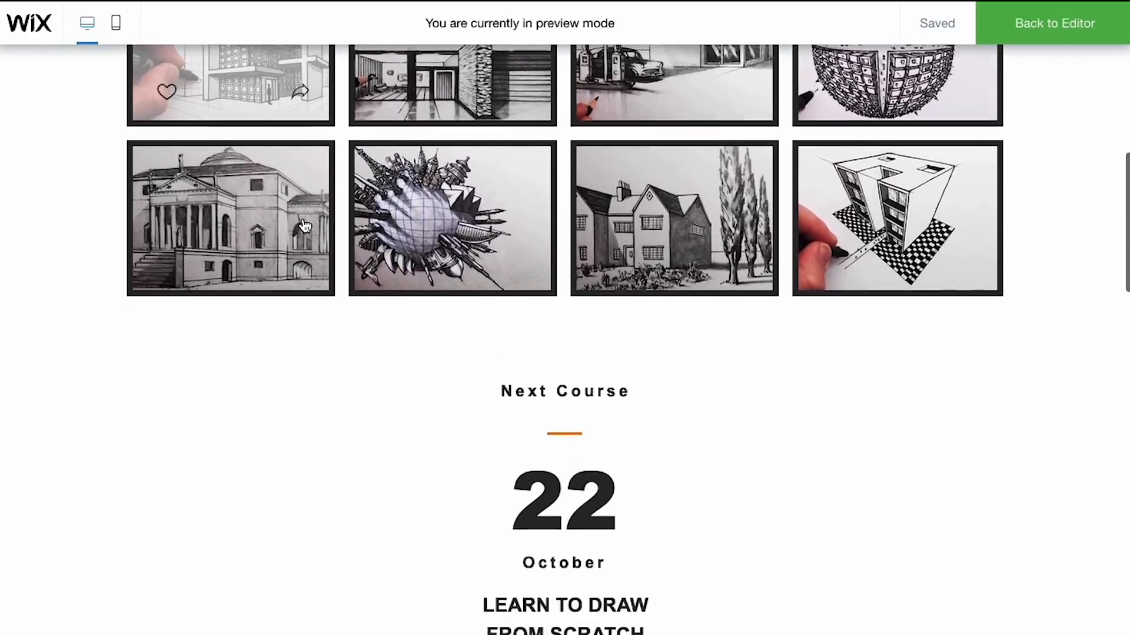
scroll(302, 219, "down", 7)
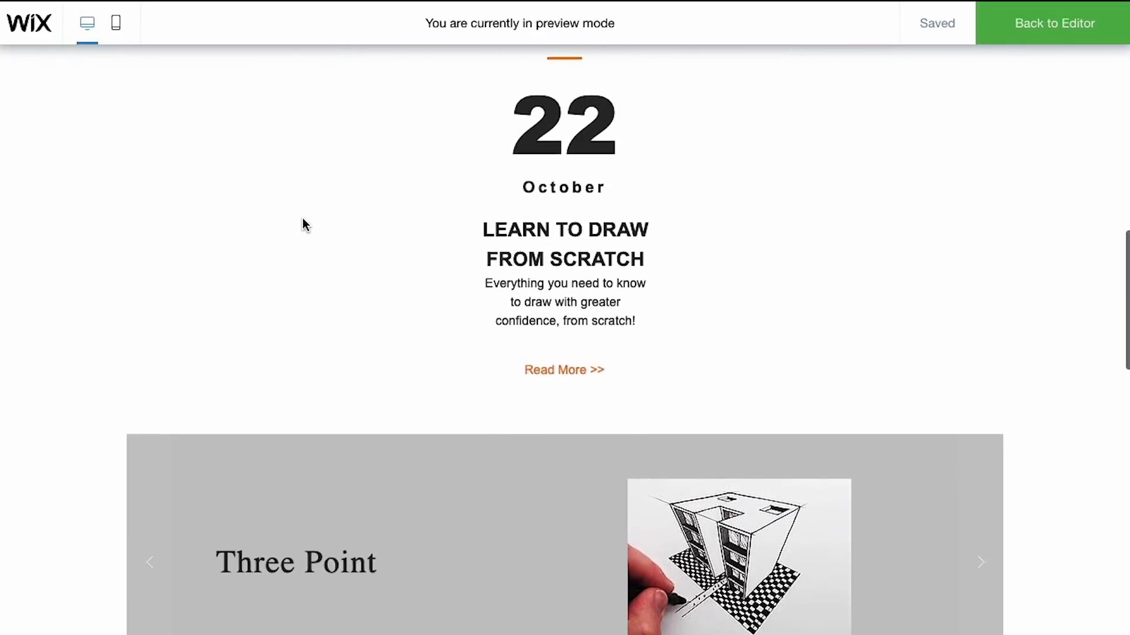
scroll(302, 218, "down", 10)
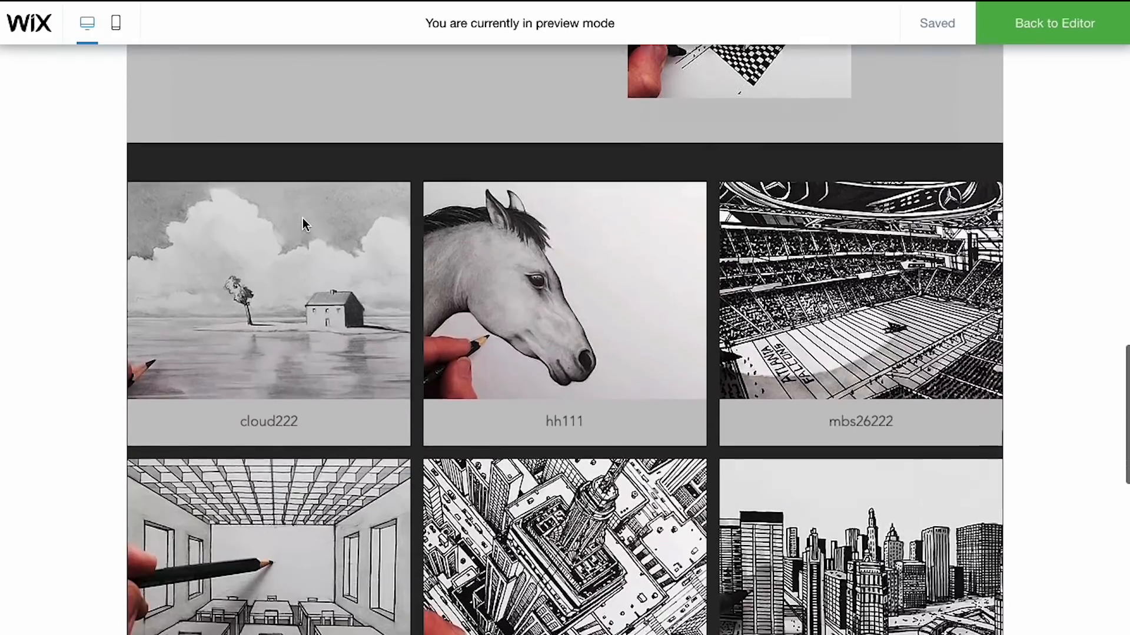
scroll(304, 226, "down", 8)
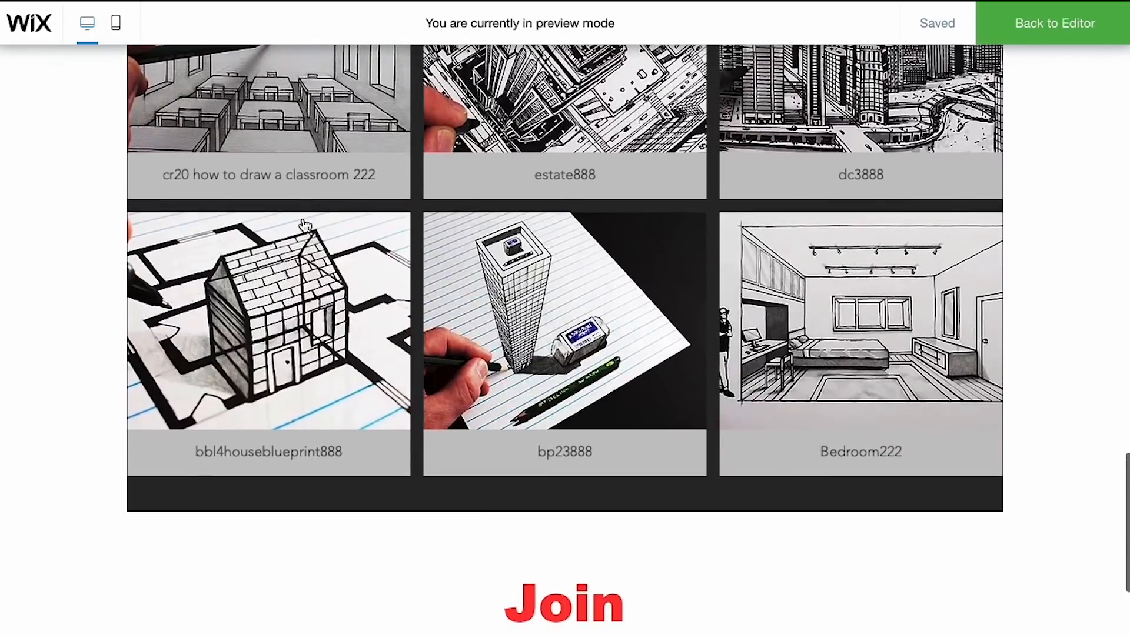
scroll(303, 219, "down", 1)
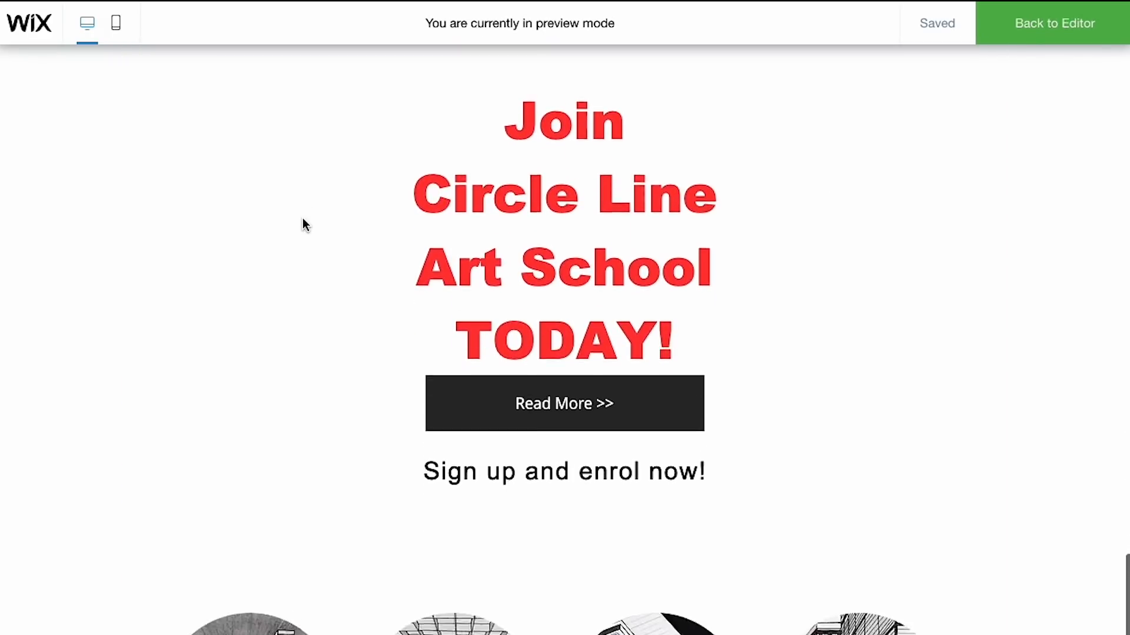
scroll(302, 226, "down", 3)
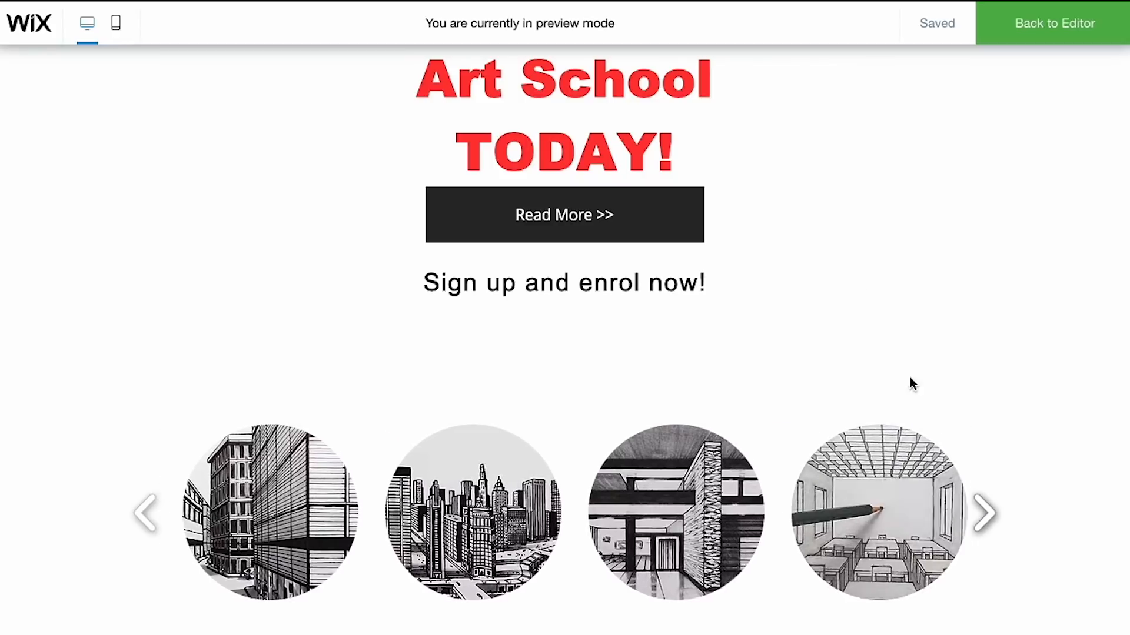